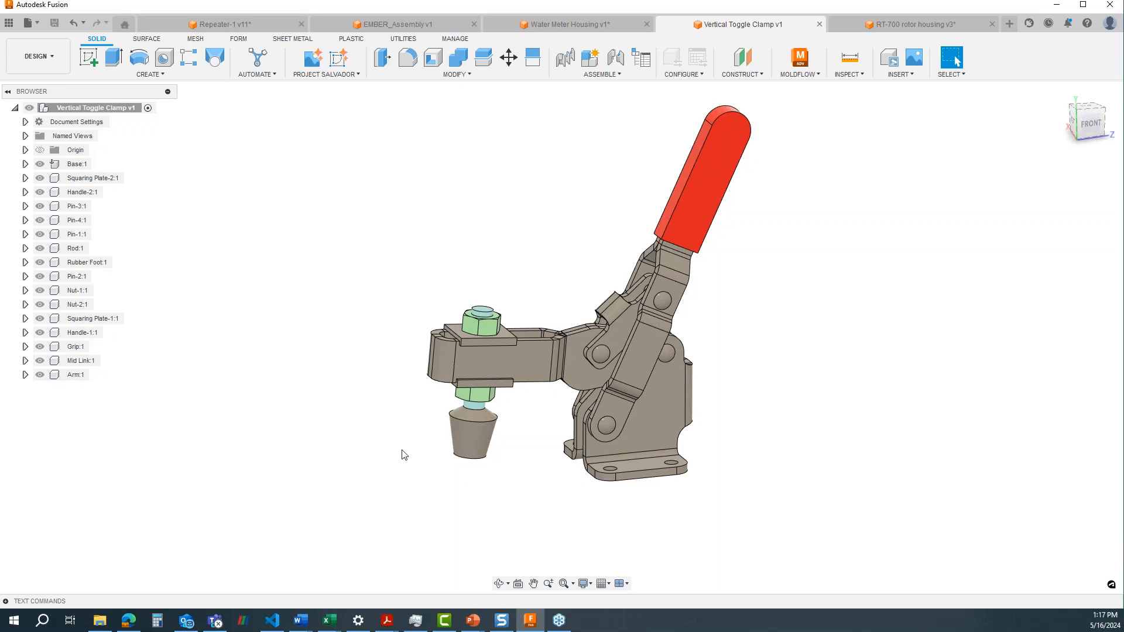
middle_click_drag(620, 321, 567, 340, "shift")
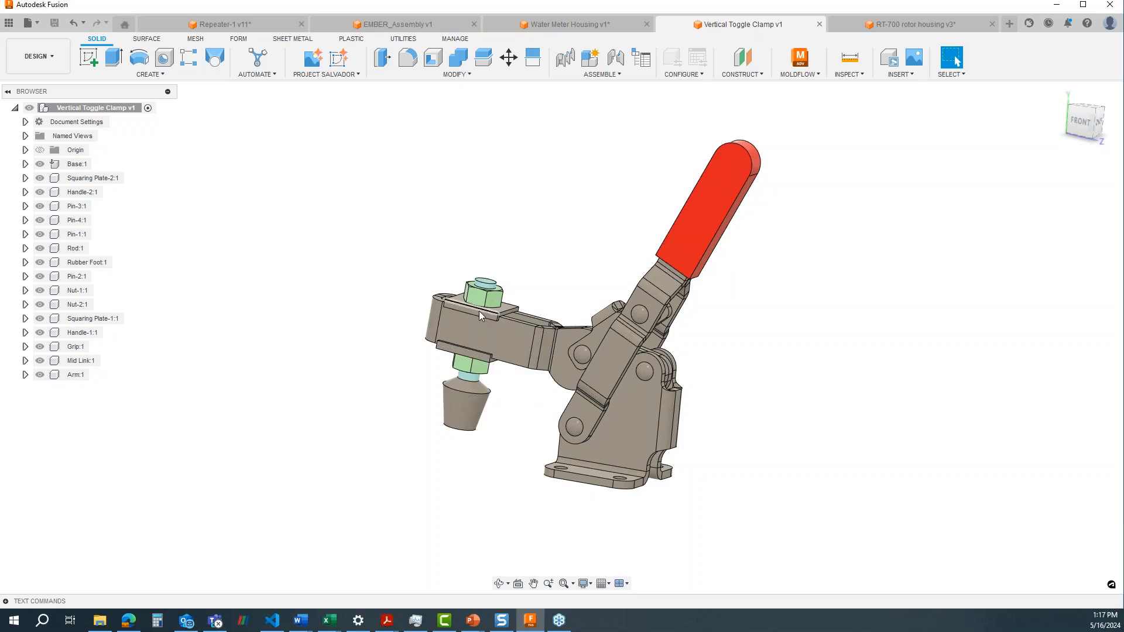
left_click(760, 78)
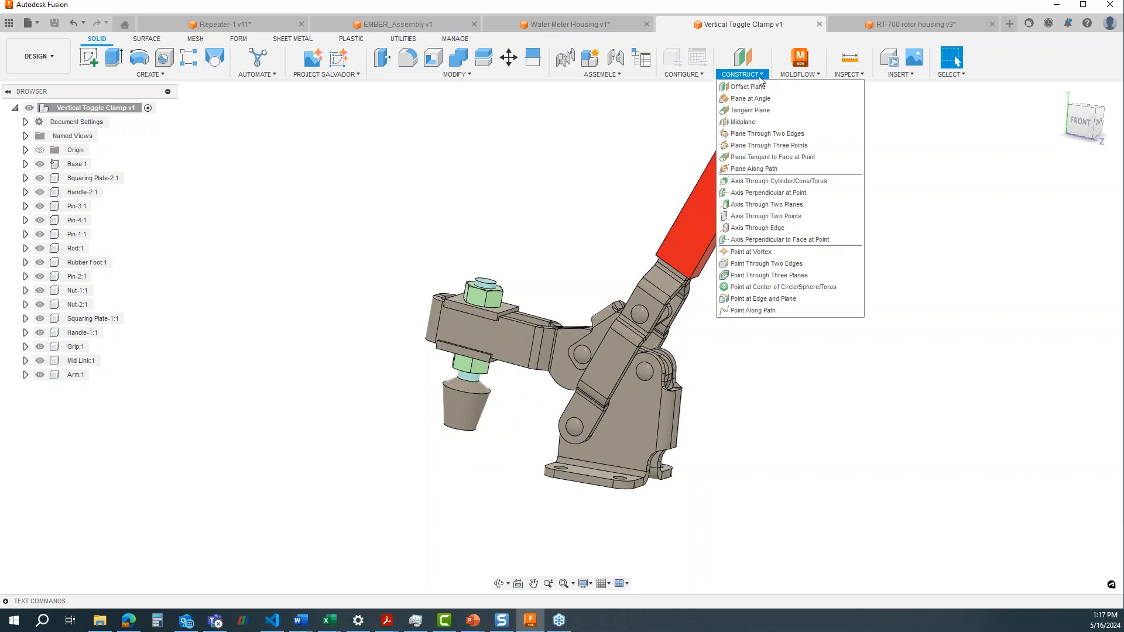
left_click(744, 121)
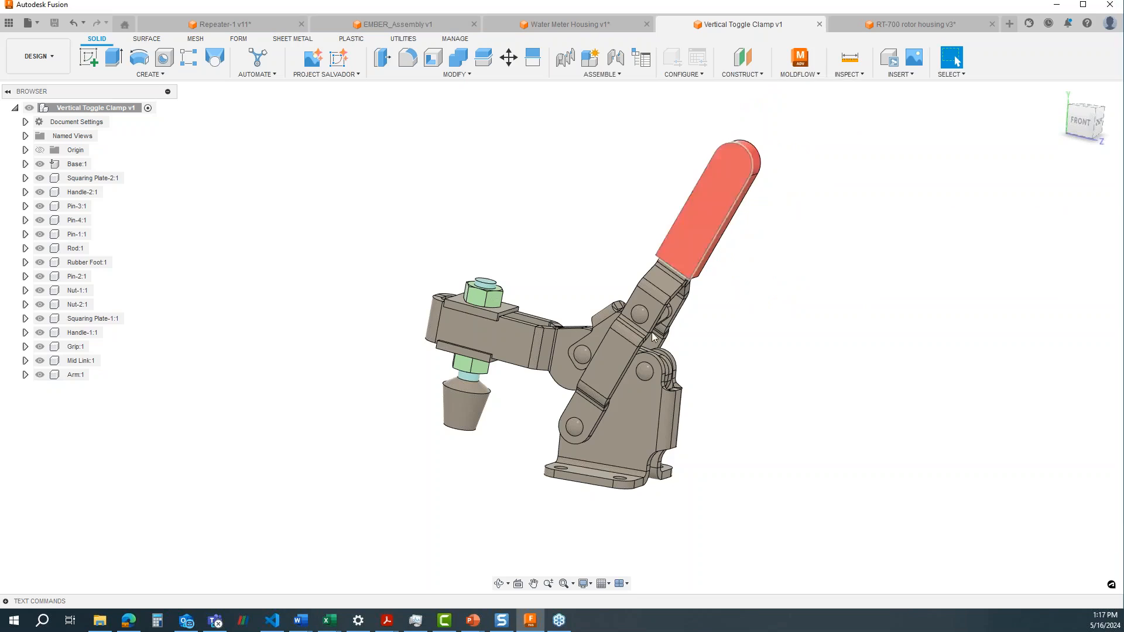
middle_click_drag(648, 413, 684, 470, "shift")
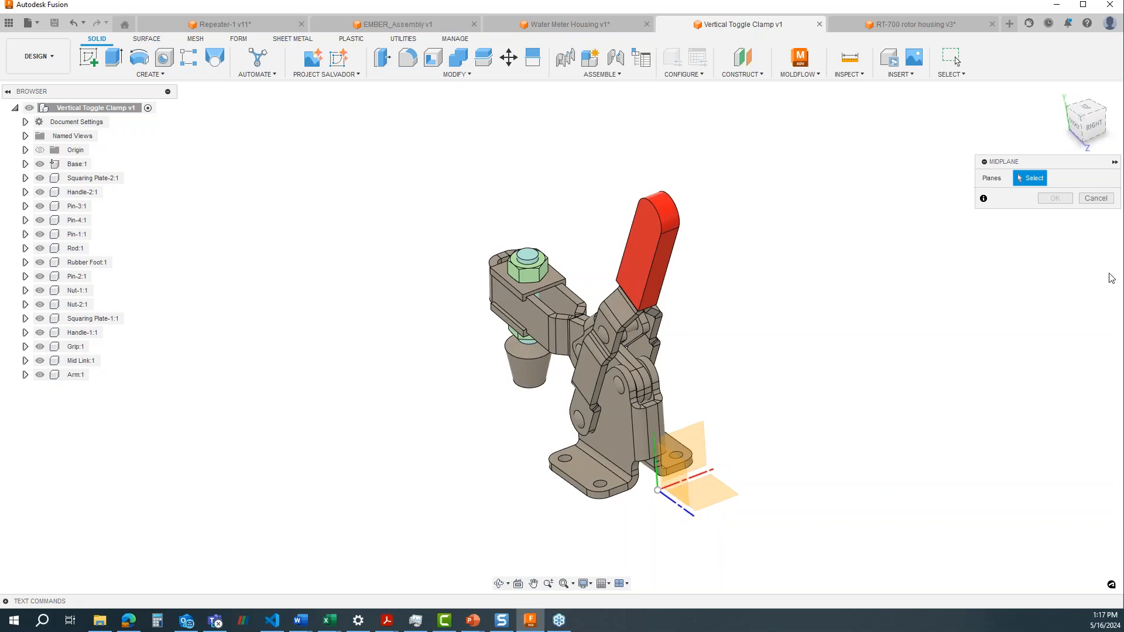
left_click(1099, 199)
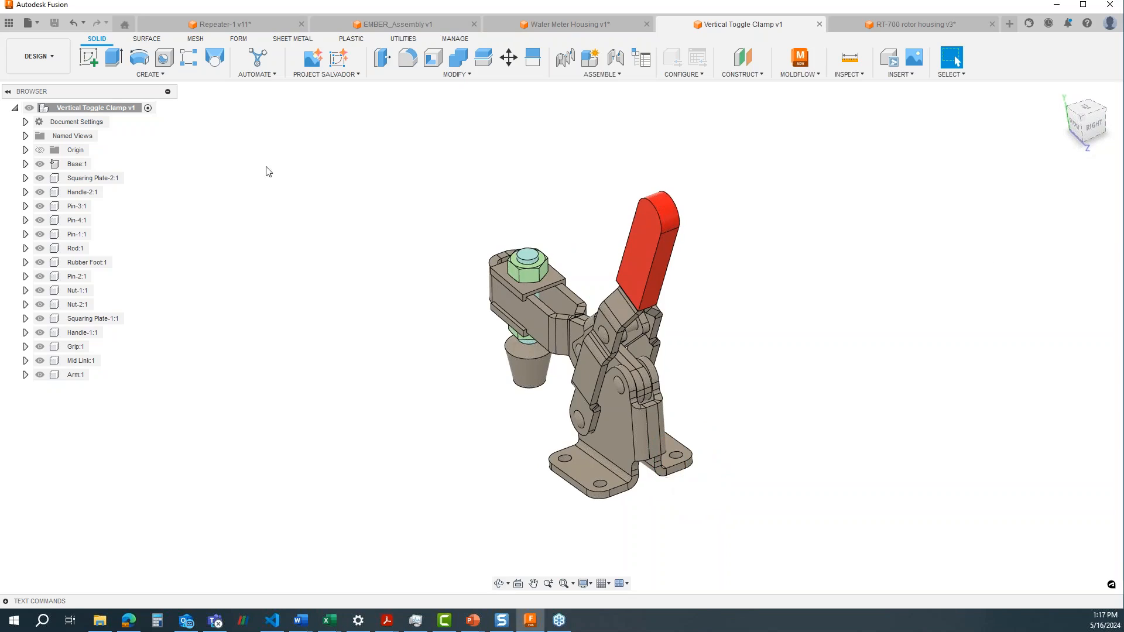
- Show the origin geometry and start a sketch on the YZ origin plane, parallel to the clamp's side
left_click(40, 150)
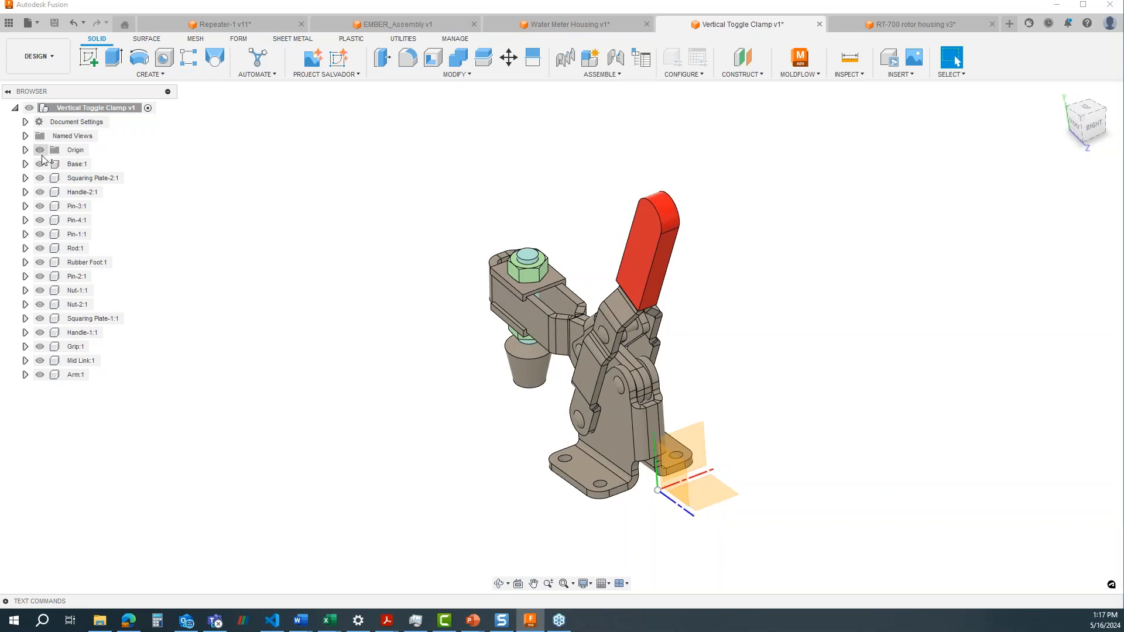
left_click(88, 58)
left_click(668, 489)
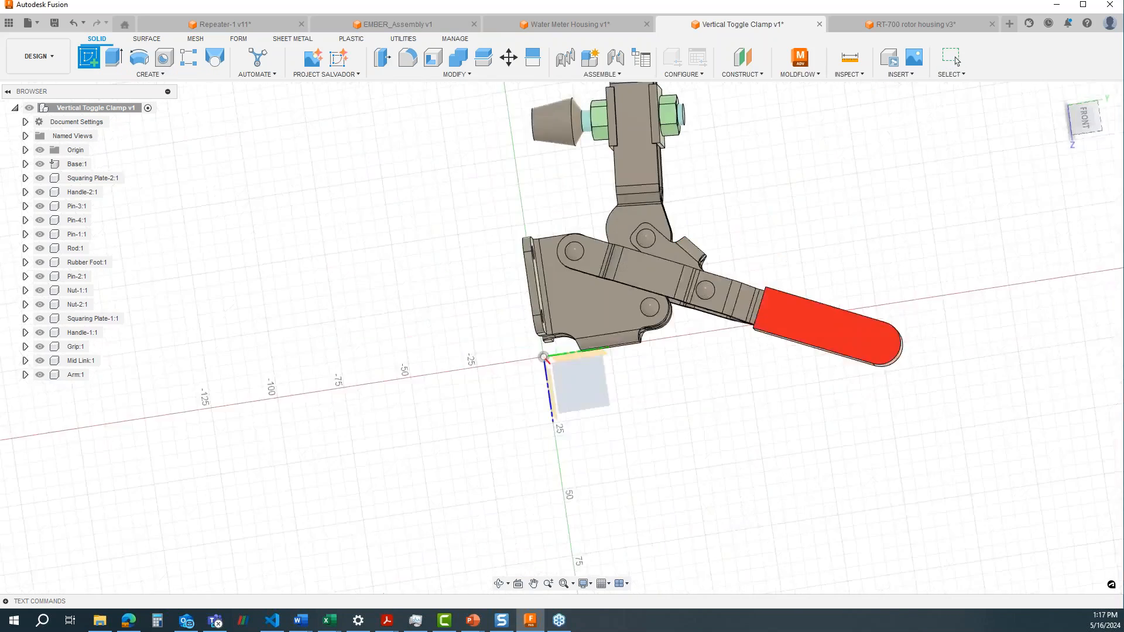
- Project the round face of the base's pivot pin (Pin-3) and the rubber foot's flat end edge into the sketch
key("p")
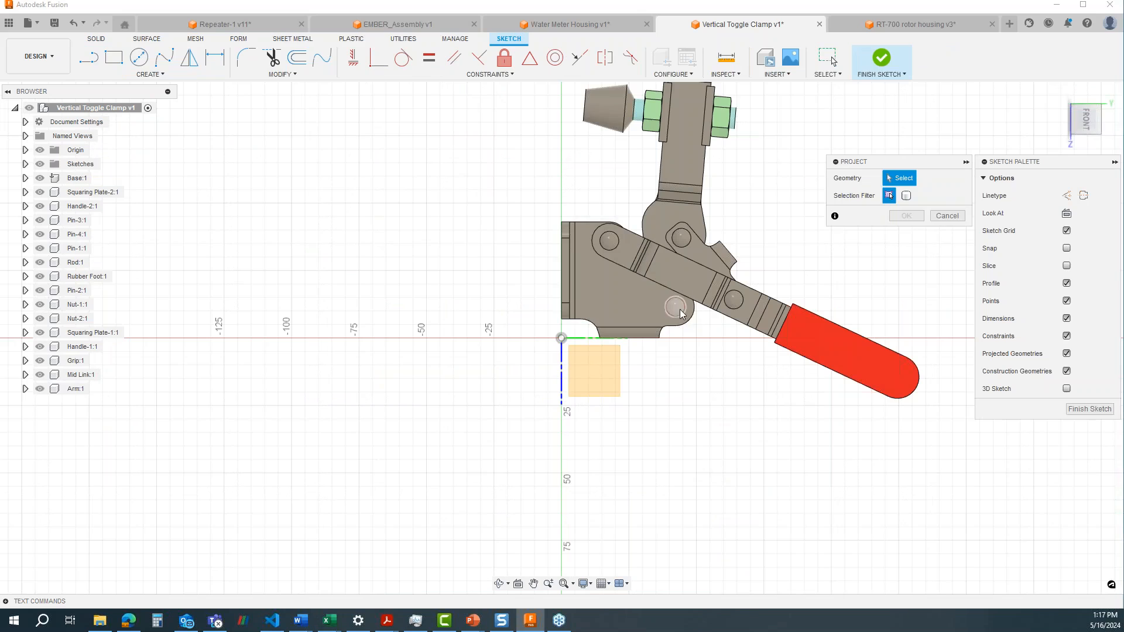
left_click(676, 306)
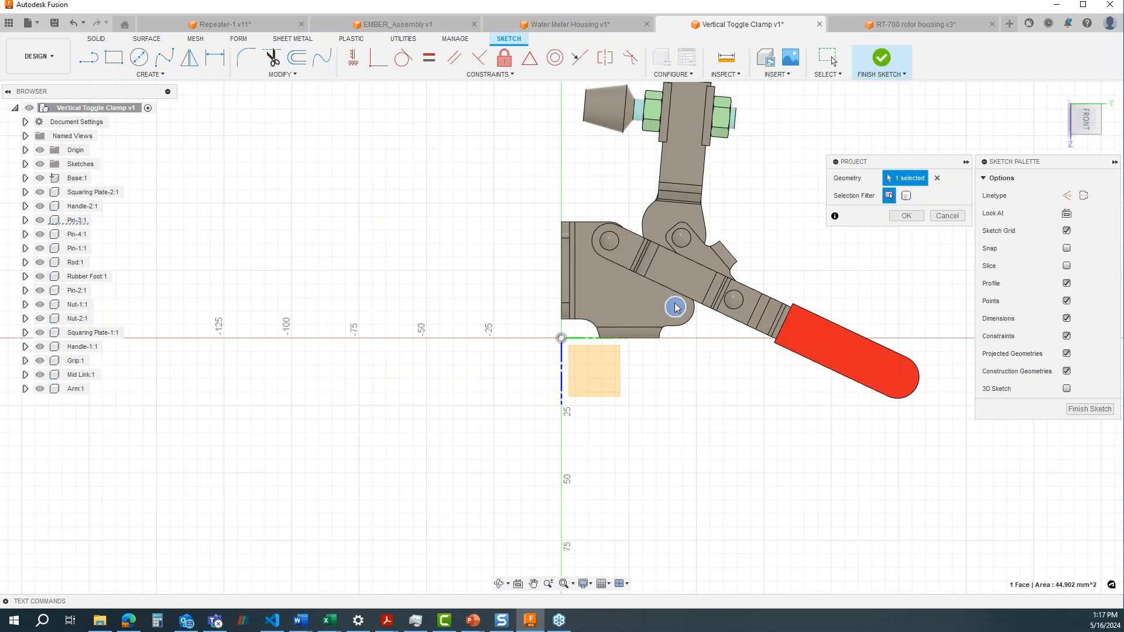
middle_click_drag(674, 306, 584, 398)
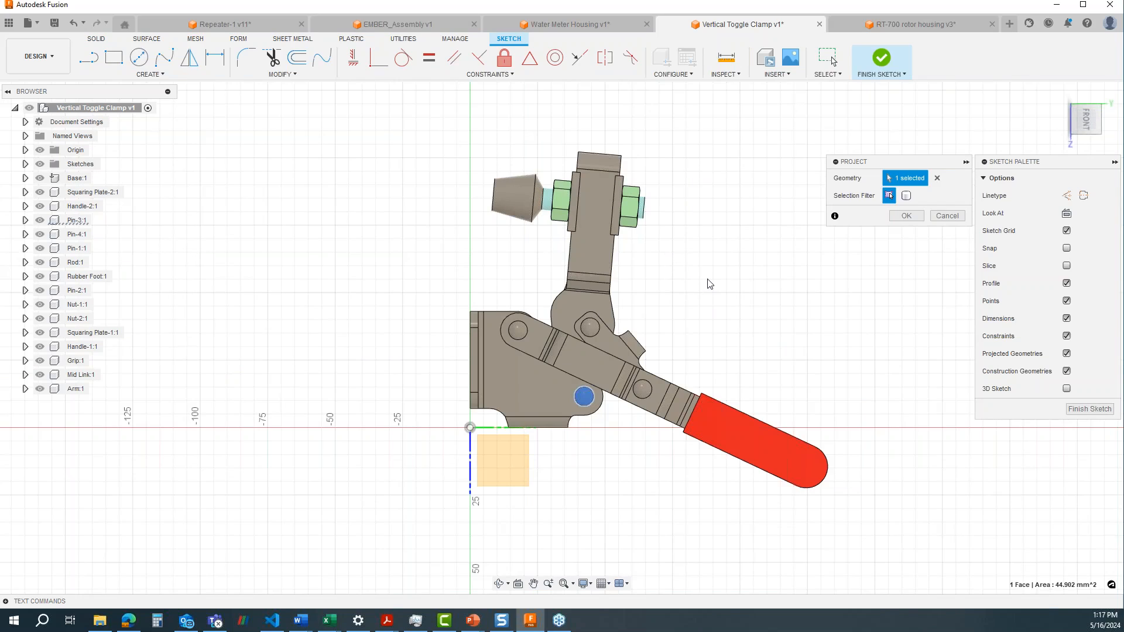
left_click(493, 202)
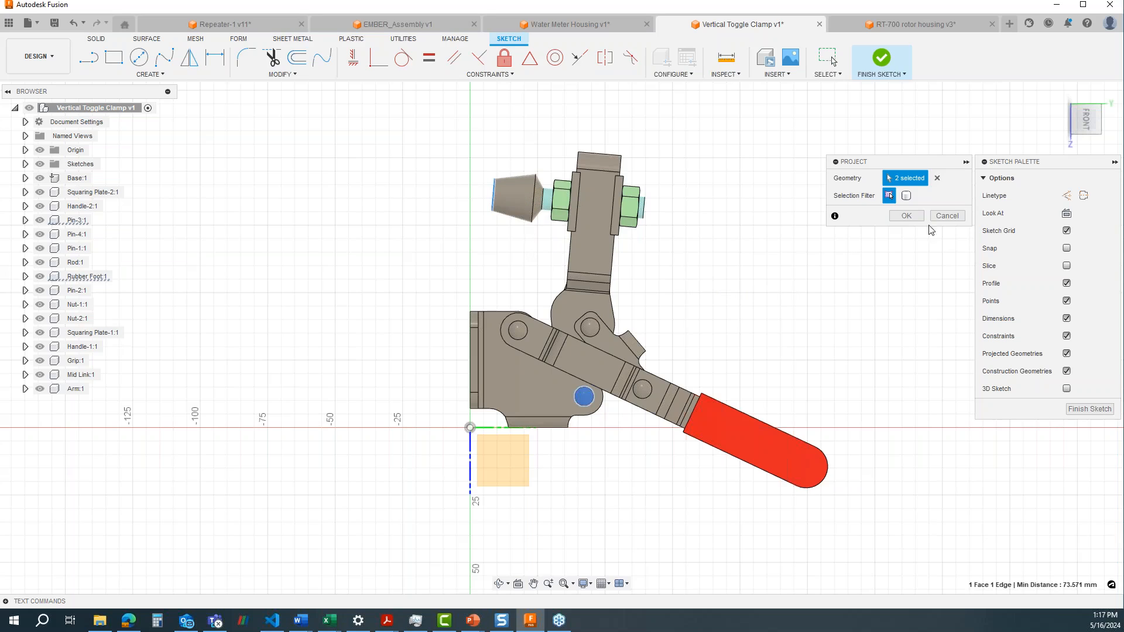
left_click(906, 216)
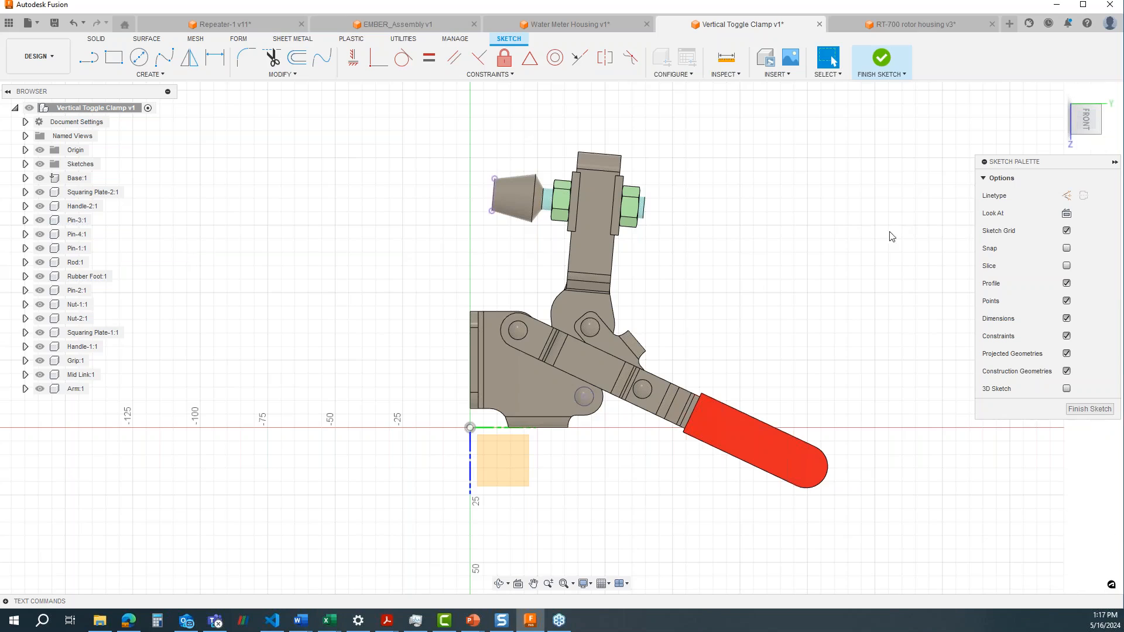
- Draw an about 82 mm line from the pivot pin's centre to the foot edge's midpoint, and a second line outward from the pin's centre toward the handle side
left_click(88, 57)
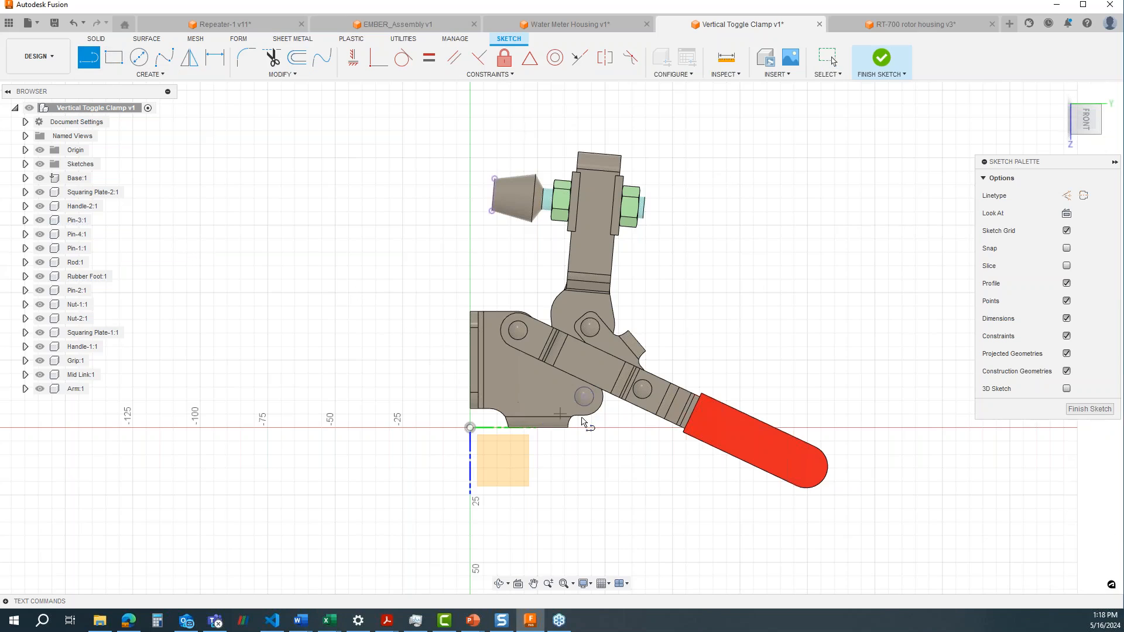
left_click(583, 396)
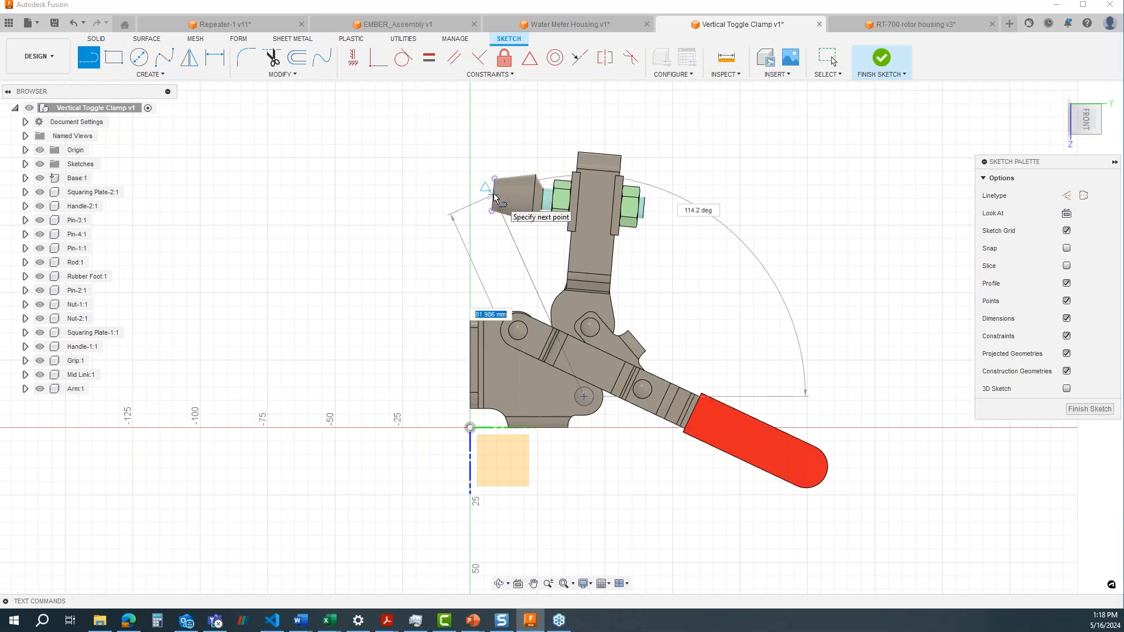
left_click(492, 210)
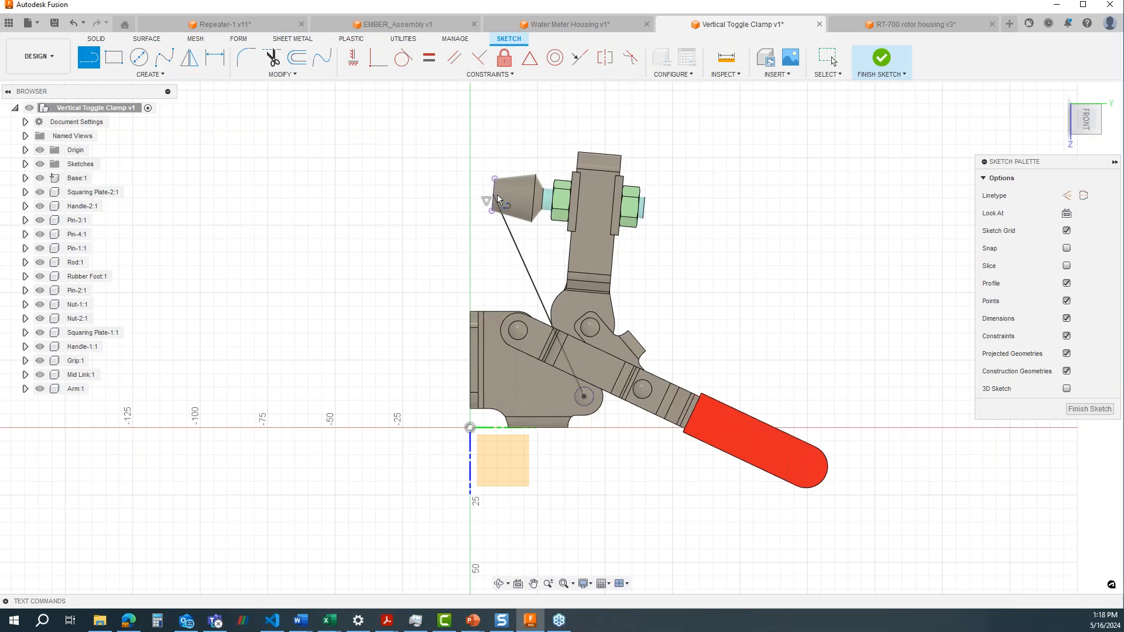
left_click(583, 397)
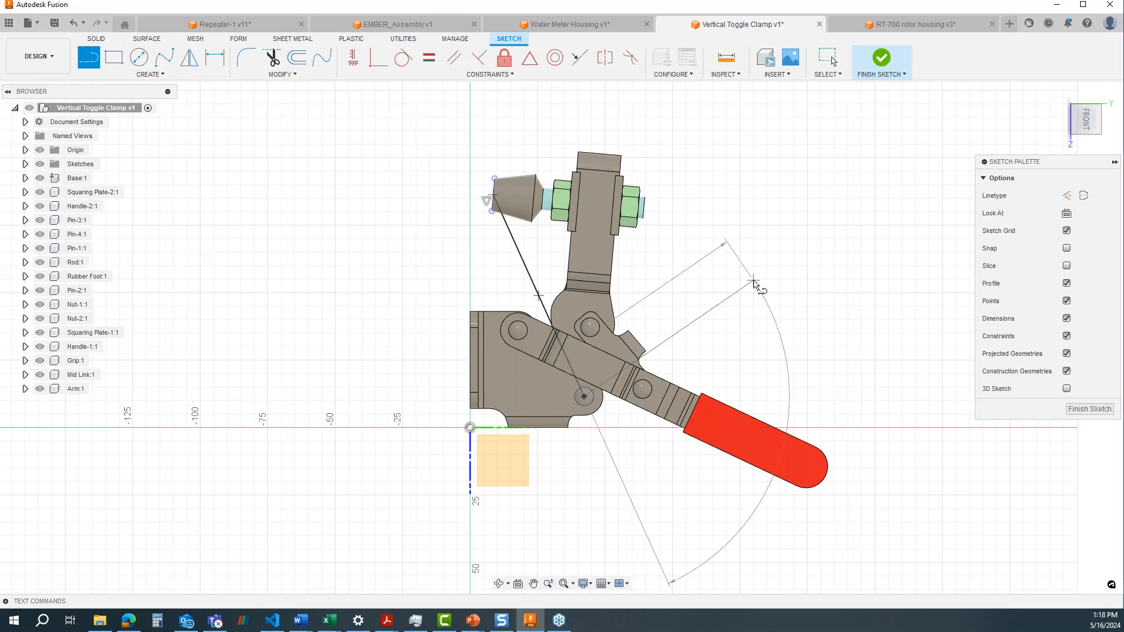
- Constrain the two sketch lines from the pivot pin's centre to be perpendicular and equal in length
left_click(490, 57)
left_click(504, 222)
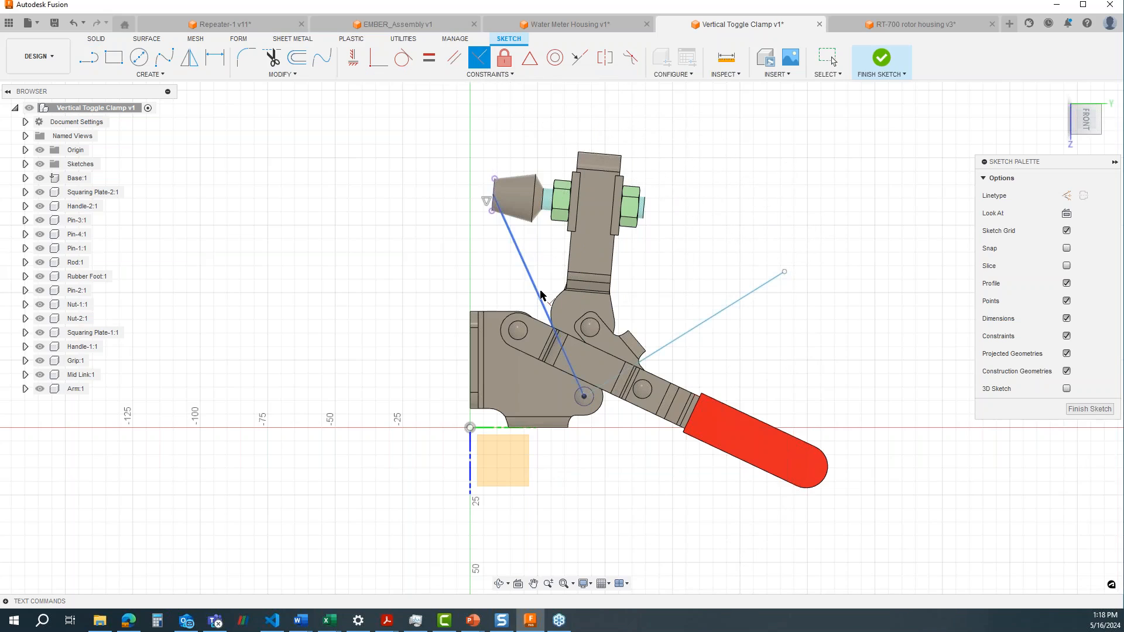
left_click(685, 341)
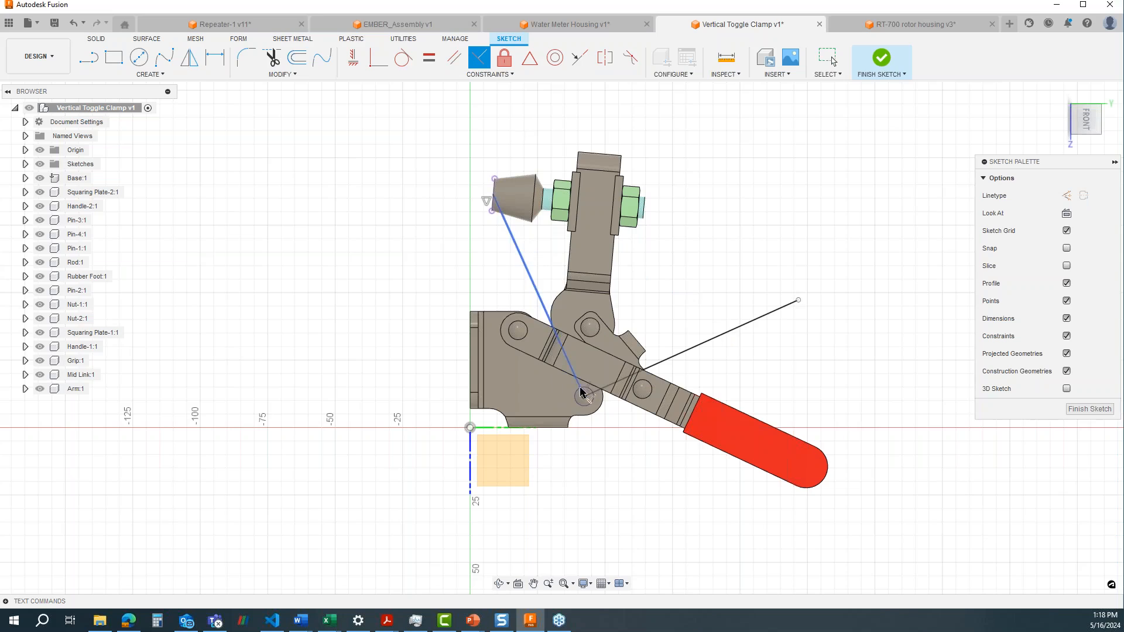
left_click(433, 60)
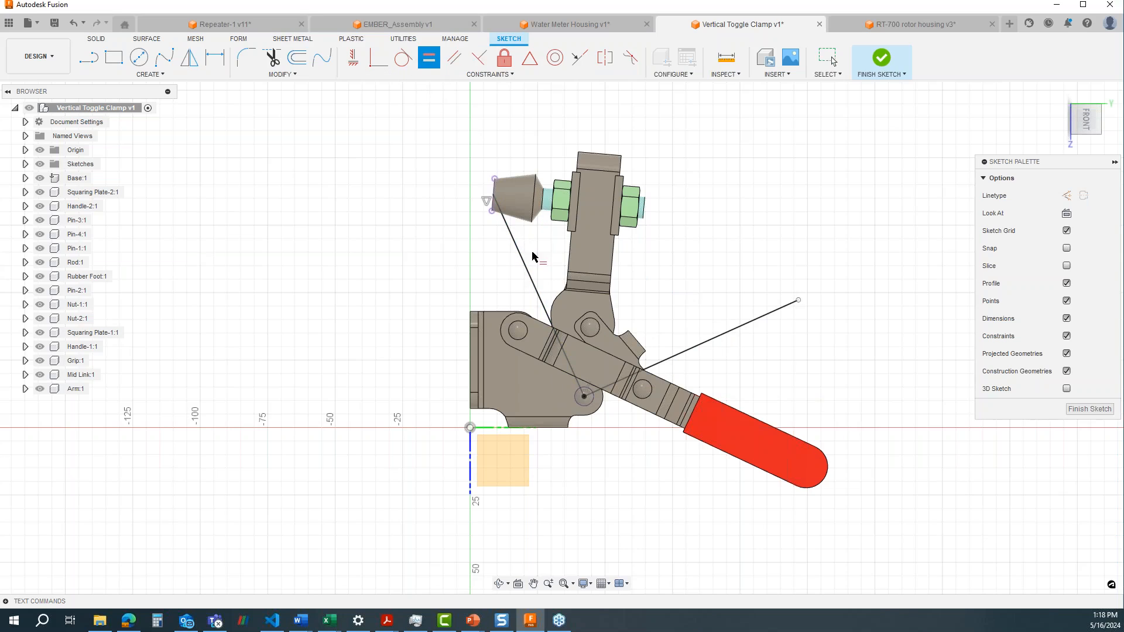
left_click(528, 275)
left_click(720, 336)
- Draw a circle centred on the pivot pin through the foot edge's midpoint and trim it to the arc between the two lines
key("c")
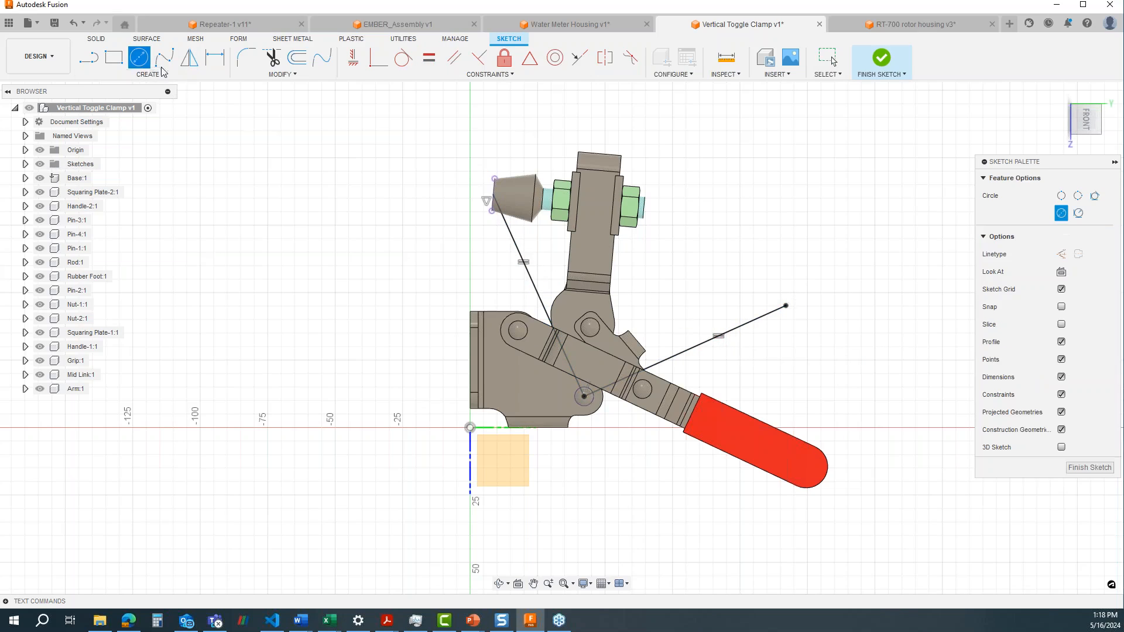
left_click(584, 396)
left_click(491, 197)
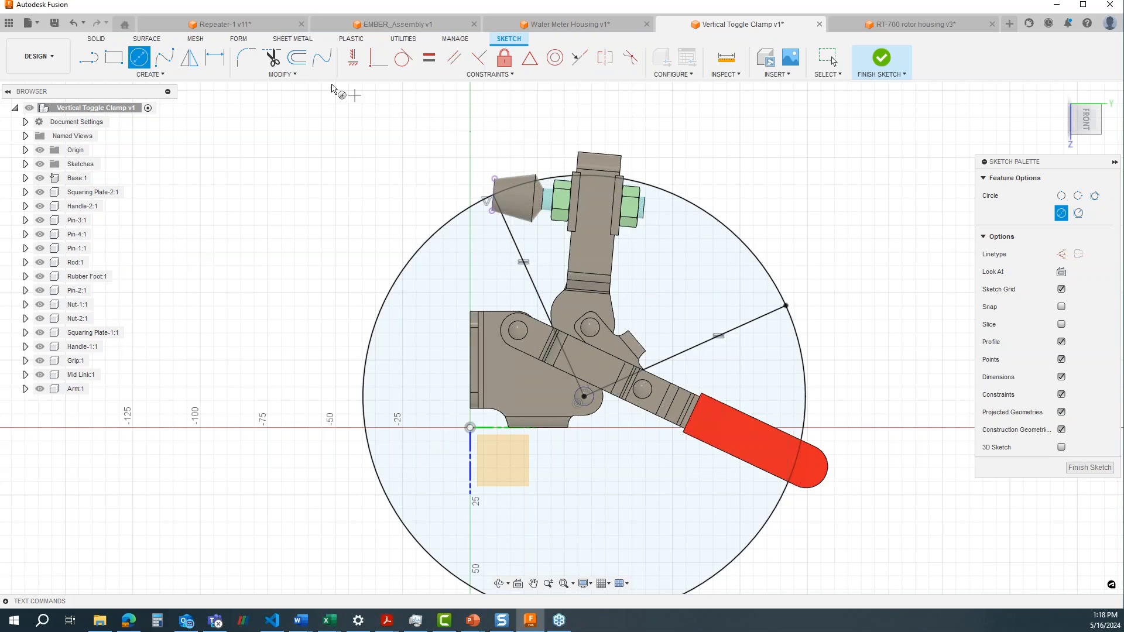
left_click(272, 57)
left_click(459, 218)
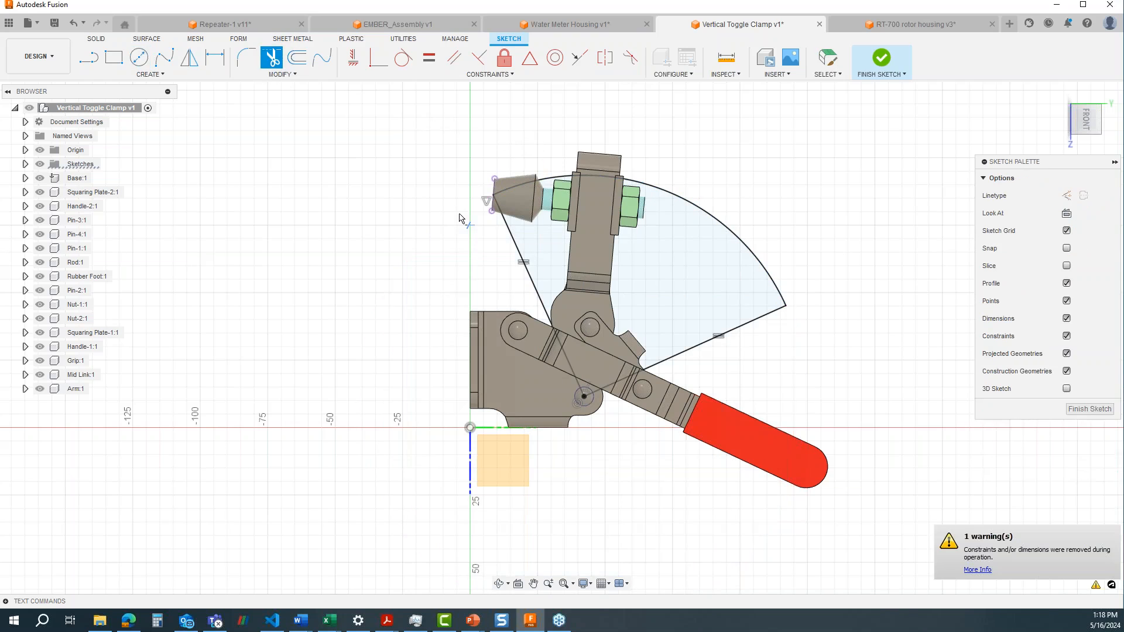
- Convert the two straight lines to construction geometry and finish the sketch
key("Escape")
left_click(516, 251)
left_click(741, 327, "shift")
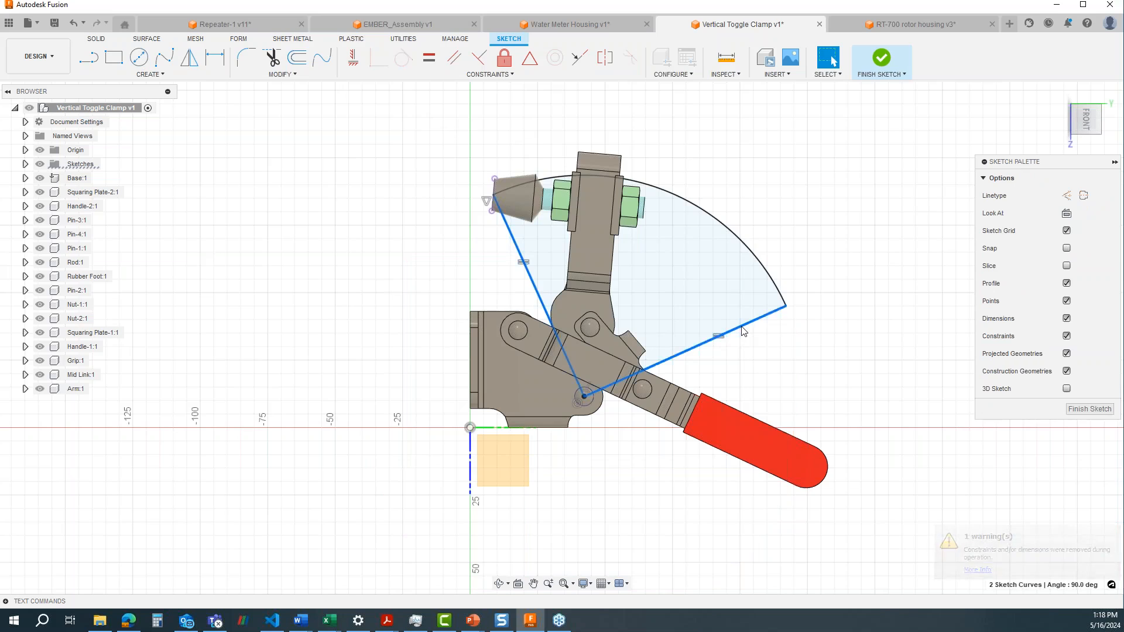
right_click(742, 331)
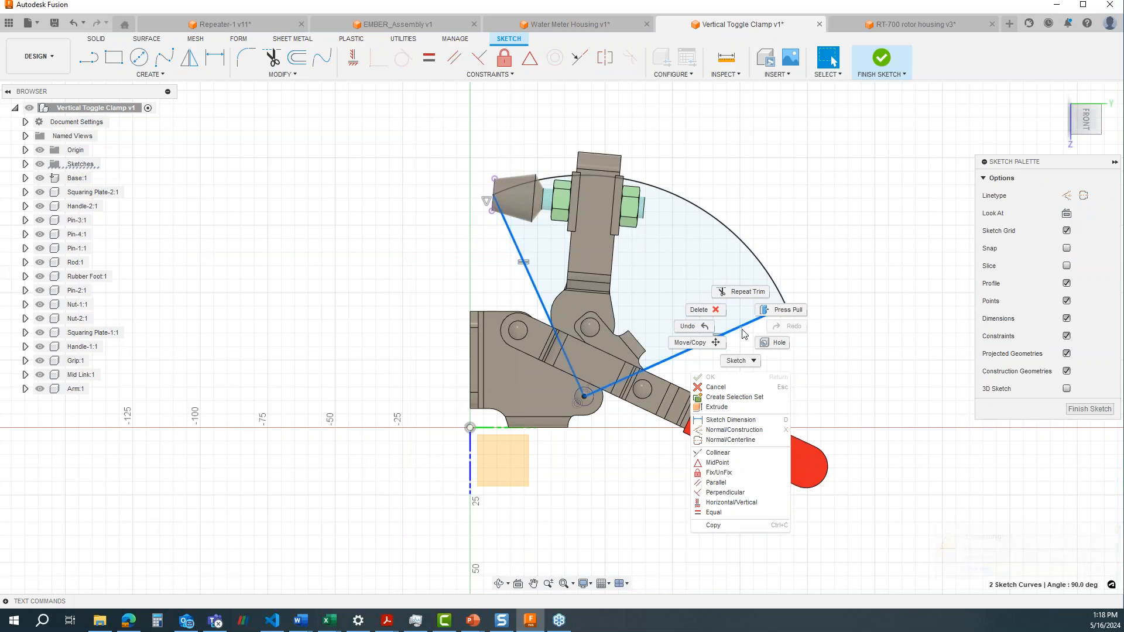
left_click(732, 431)
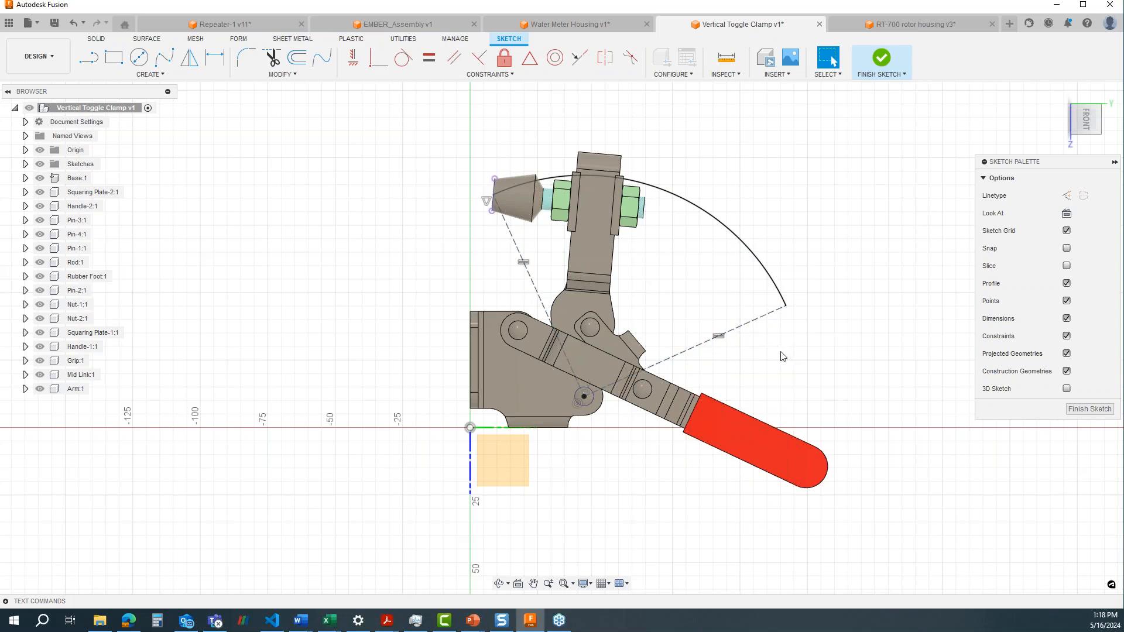
left_click(881, 57)
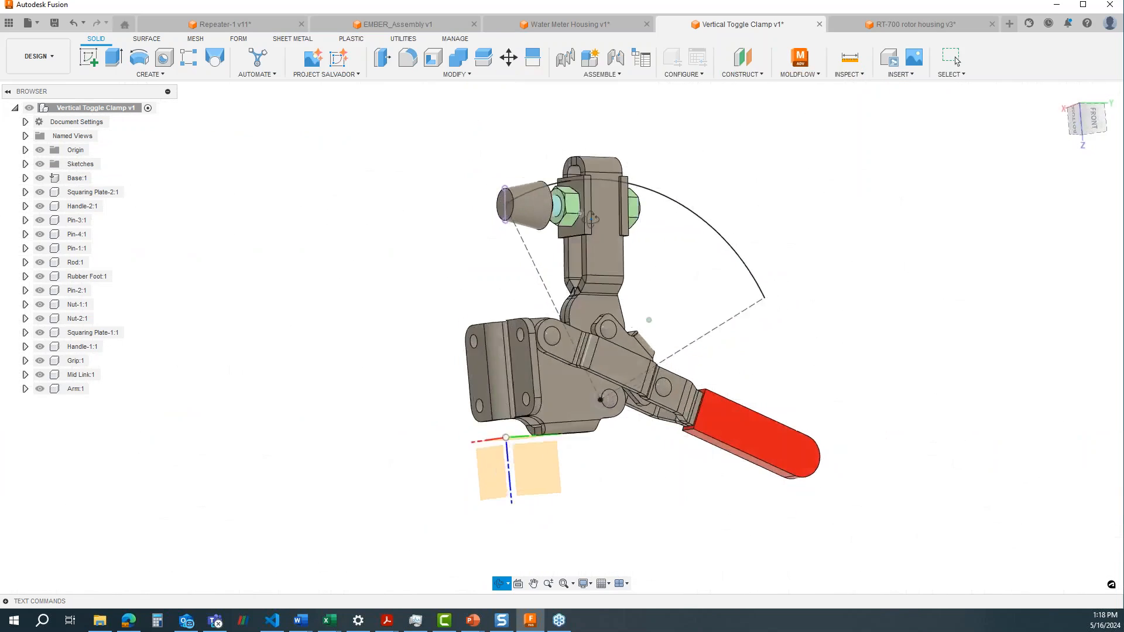
middle_click_drag(592, 219, 507, 279, "shift")
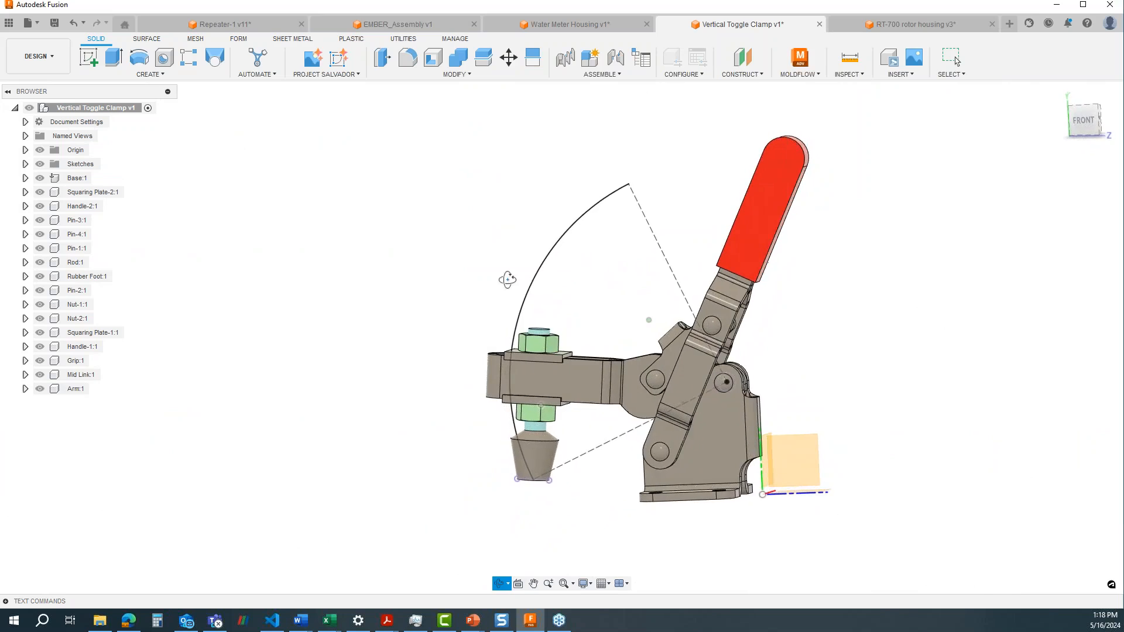
middle_click_drag(574, 452, 545, 357)
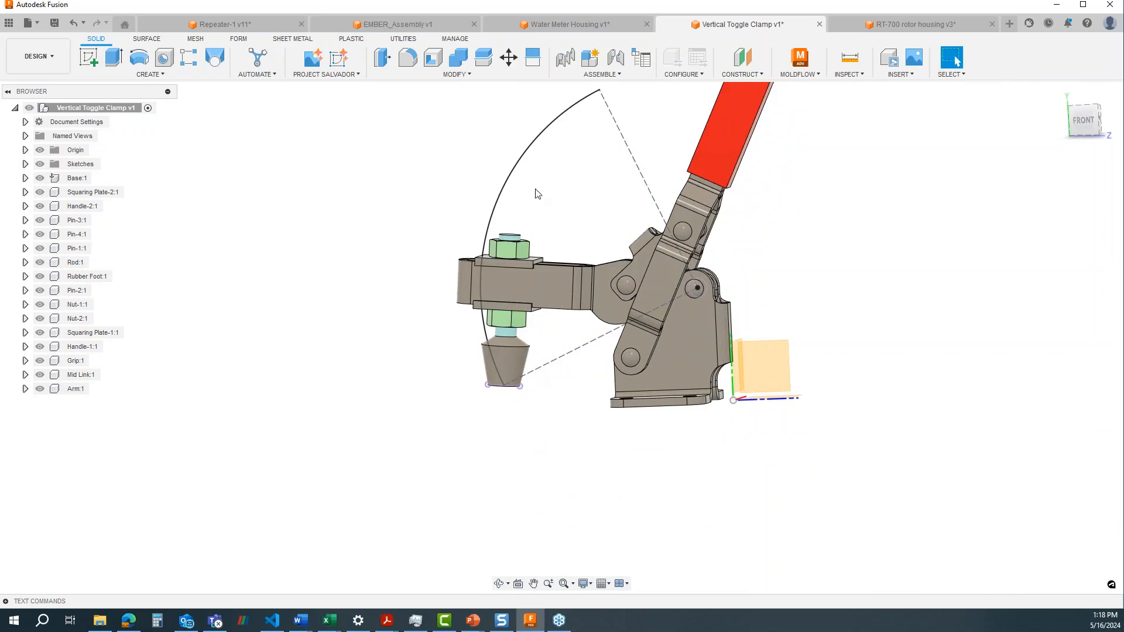
middle_click_drag(524, 313, 501, 366)
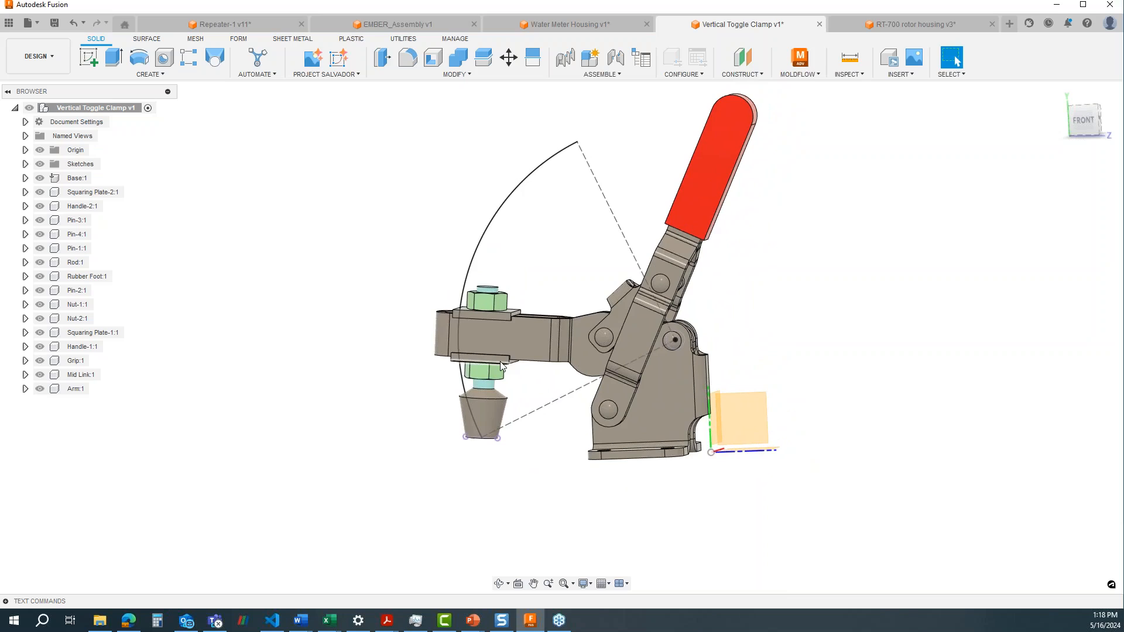
left_click(157, 78)
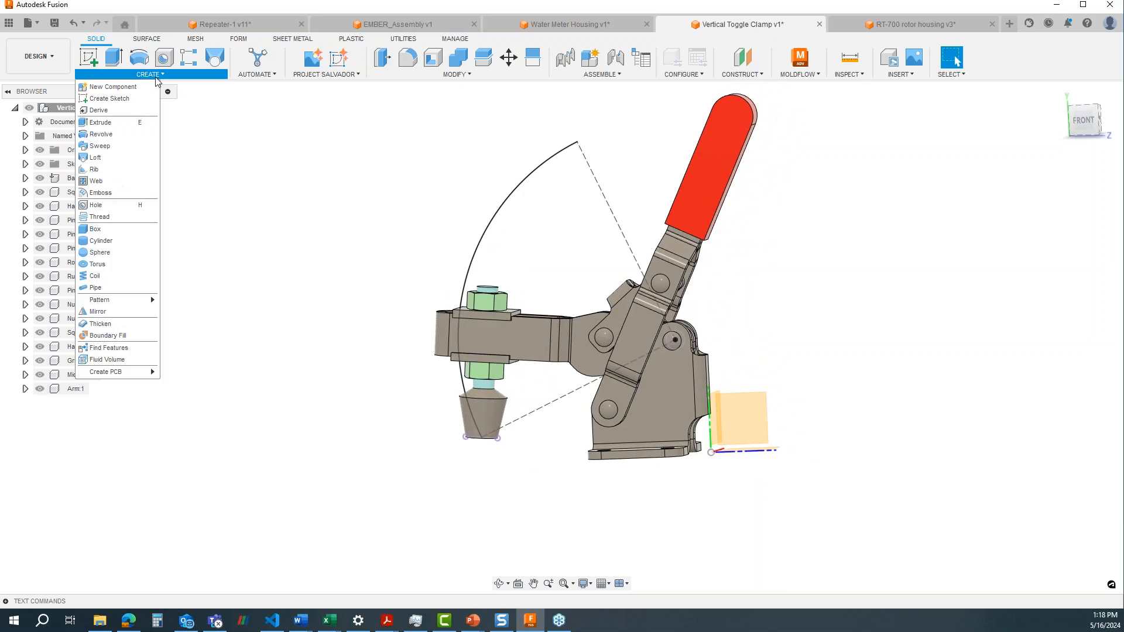
left_click(121, 147)
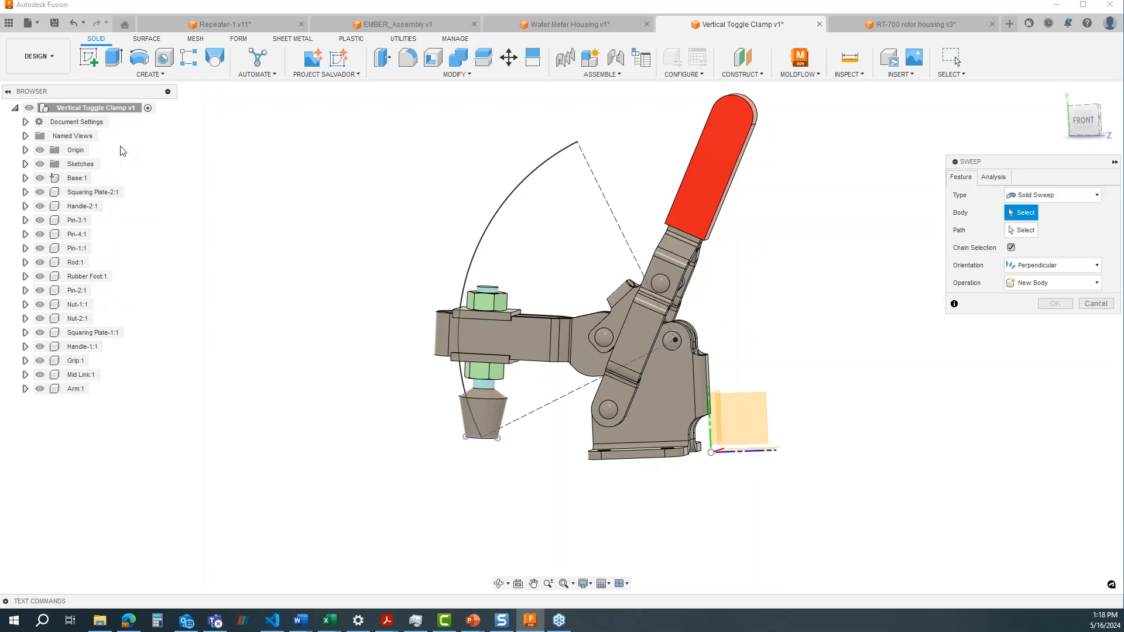
left_click(1056, 194)
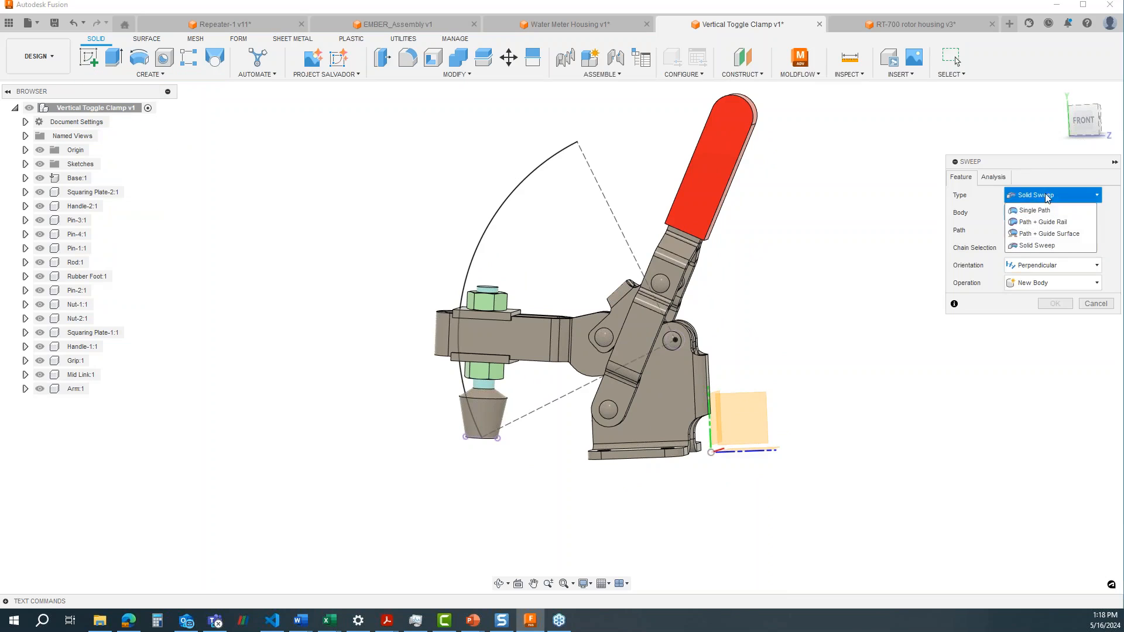
left_click(1055, 247)
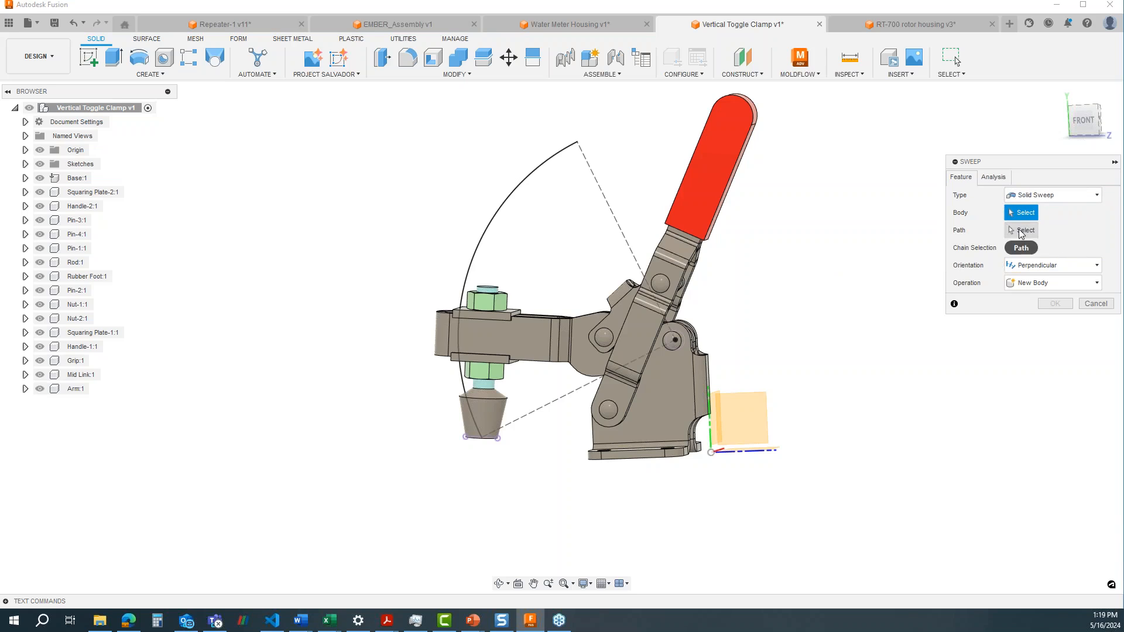
left_click(481, 414)
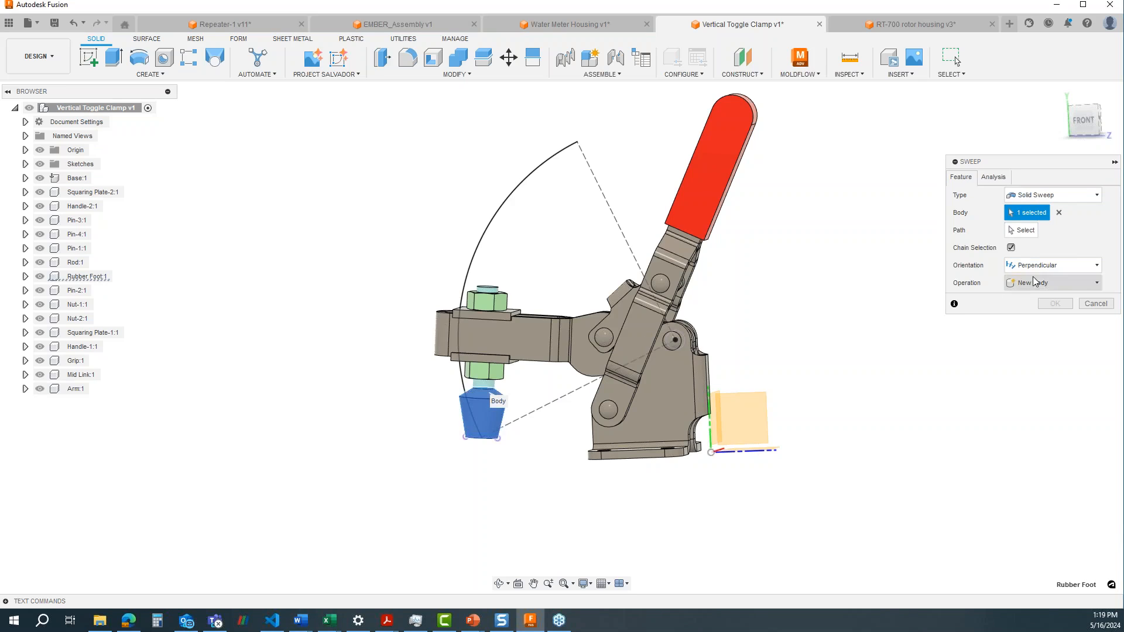
left_click(1015, 230)
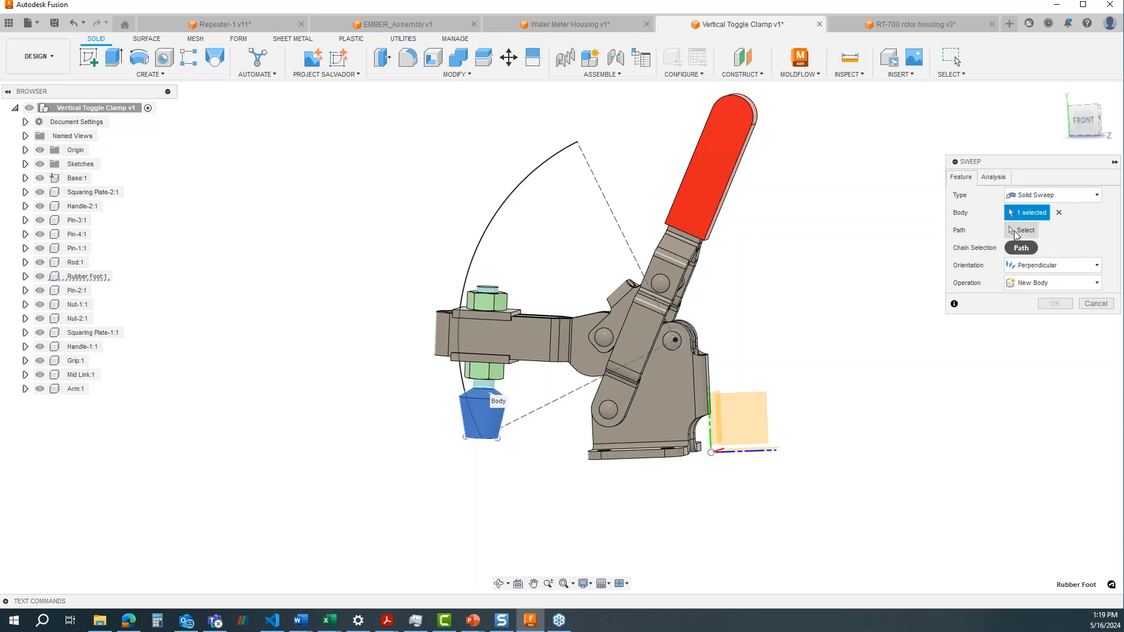
left_click(494, 219)
middle_click_drag(547, 297, 561, 344, "shift")
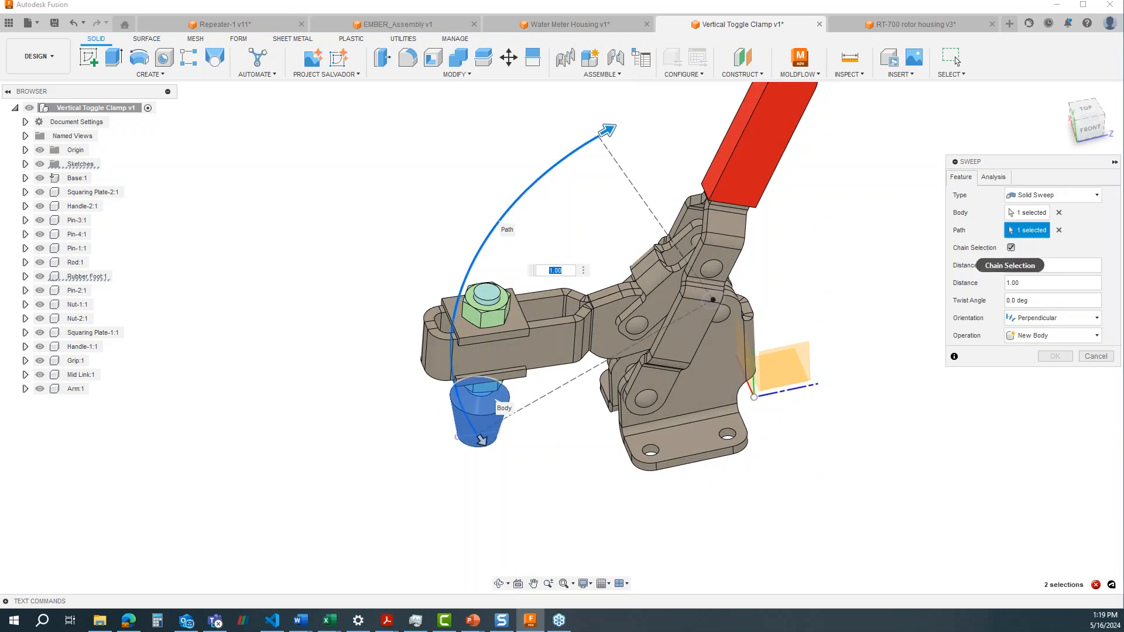
left_click(1011, 248)
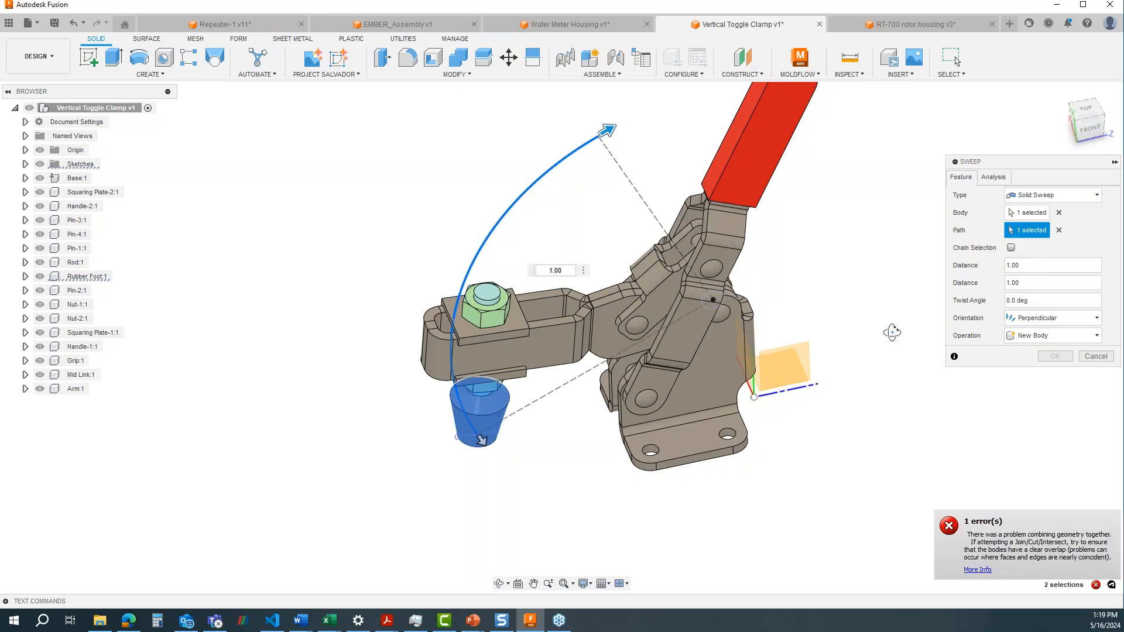
left_click(1090, 356)
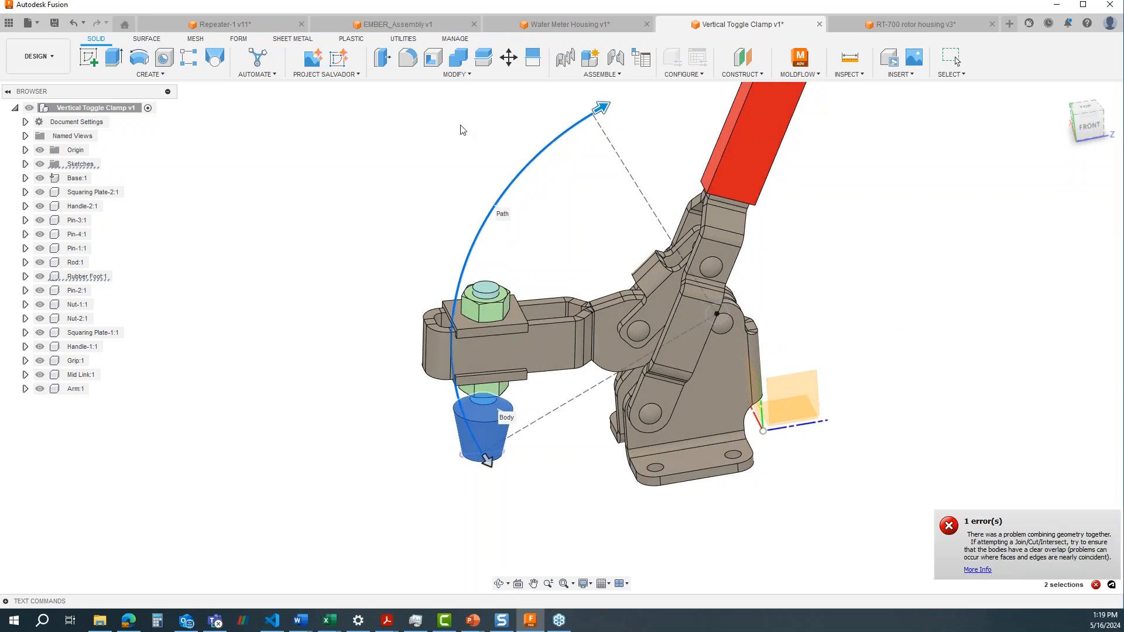
- Set up a Solid Sweep of the rubber foot along the sketched arc with chain selection turned off
left_click(170, 75)
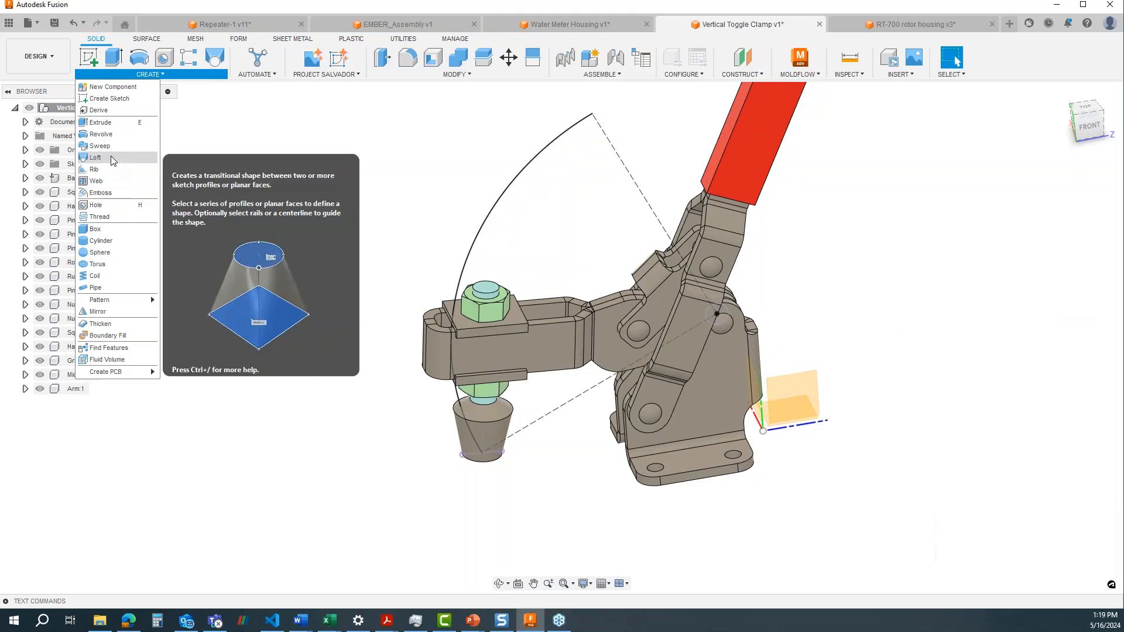
left_click(100, 145)
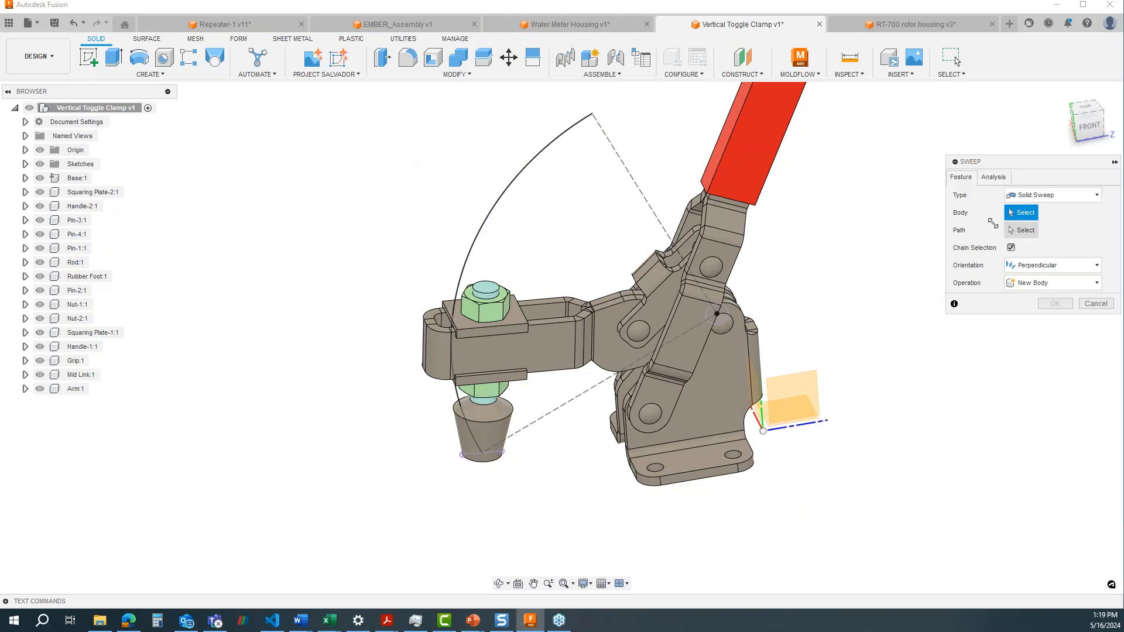
left_click(491, 418)
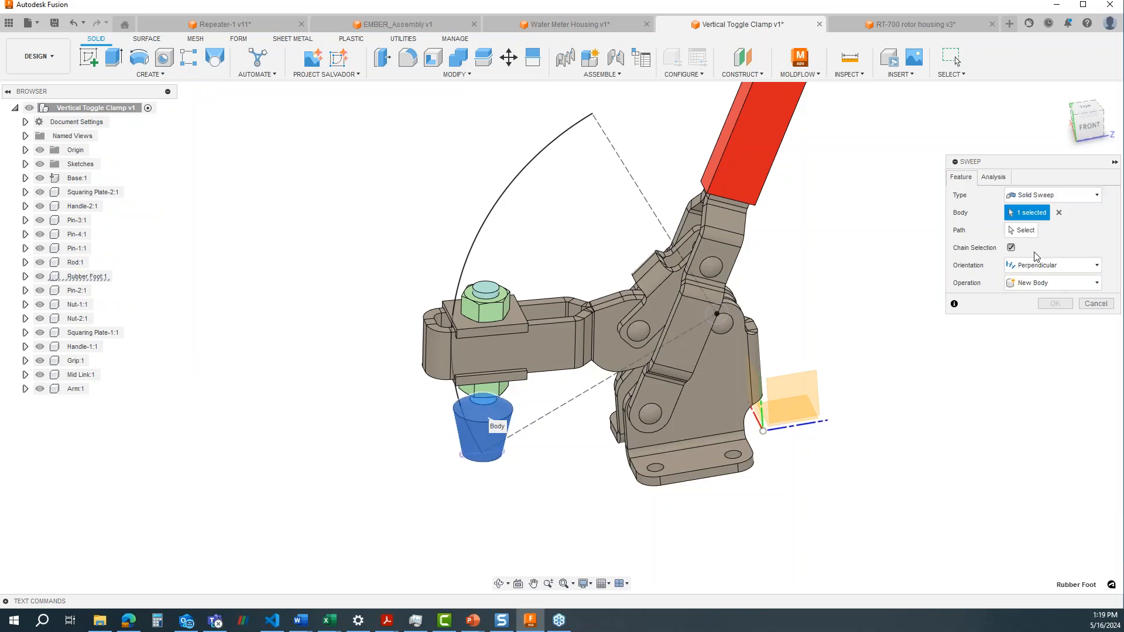
left_click(1033, 233)
left_click(1010, 248)
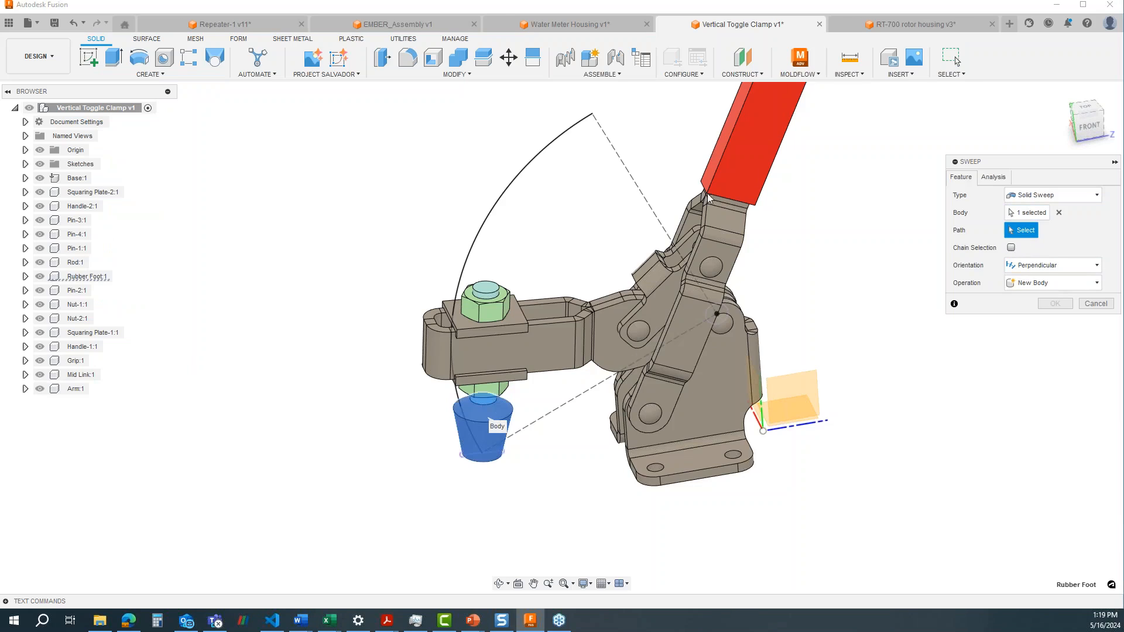
left_click(513, 192)
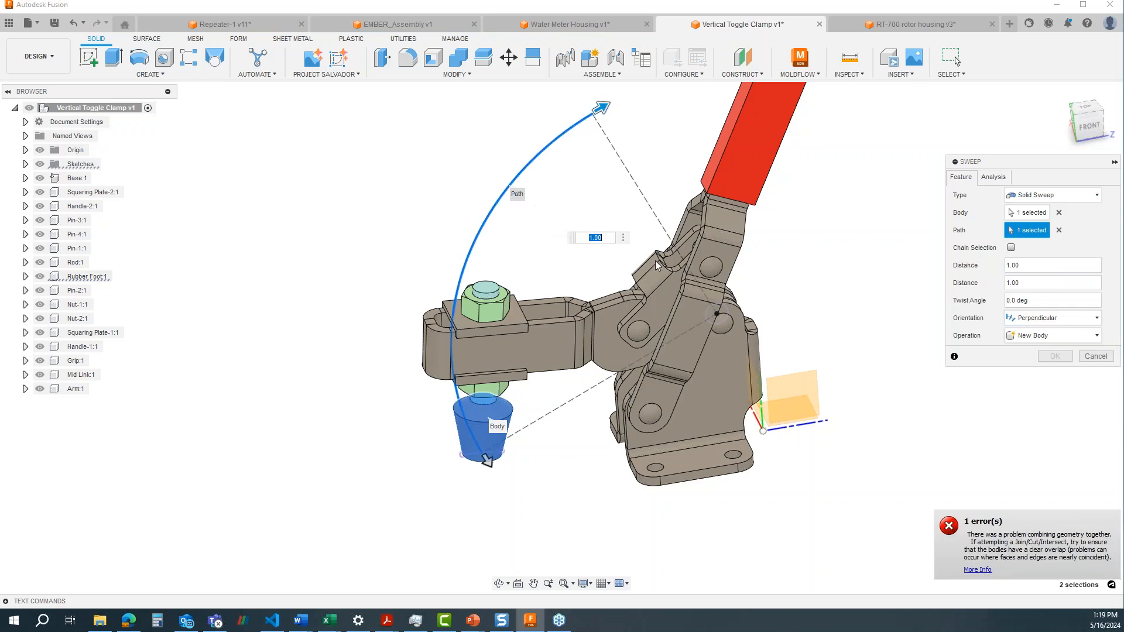
- Switch the sweep orientation to Aligned and back to Perpendicular, and create the foot's sweep as a new body
left_click(1089, 318)
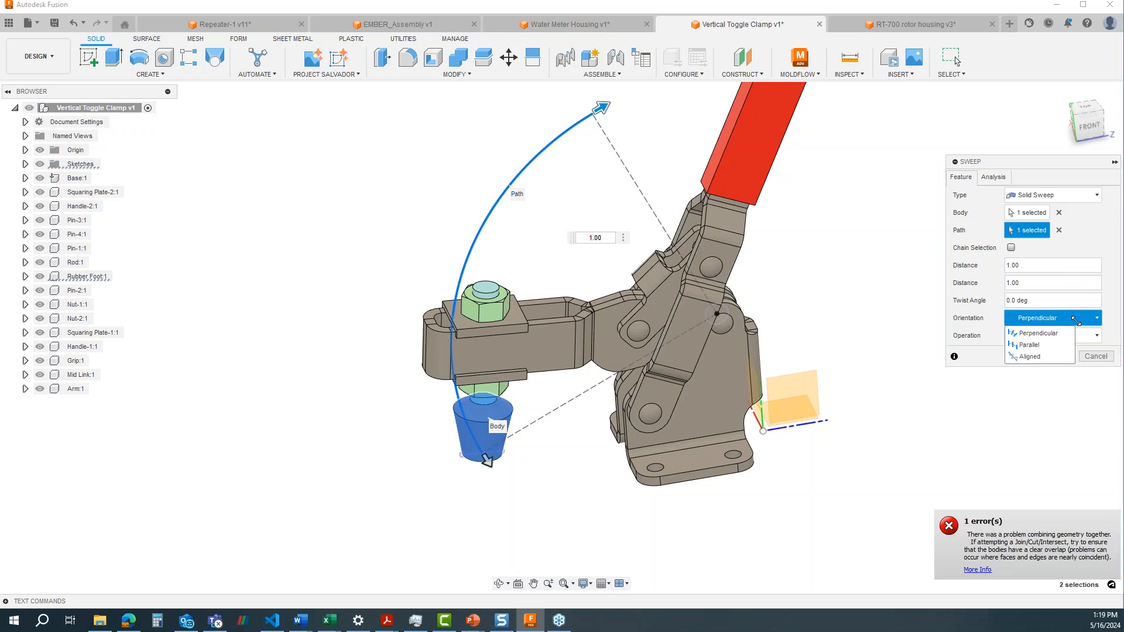
left_click(1051, 356)
left_click(1058, 281)
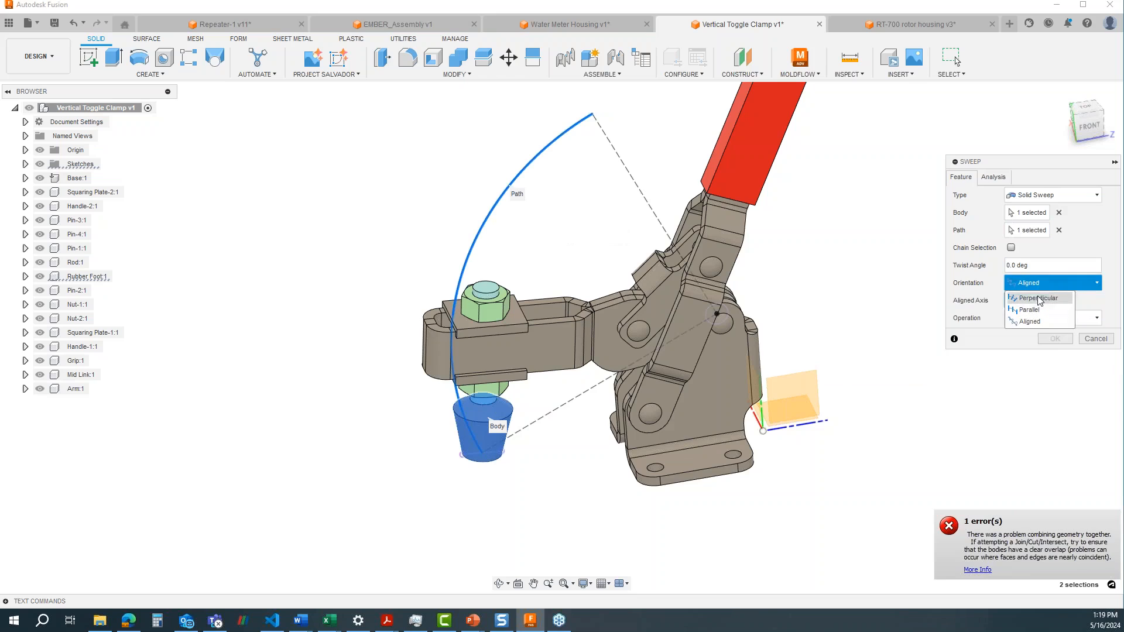
left_click(1039, 300)
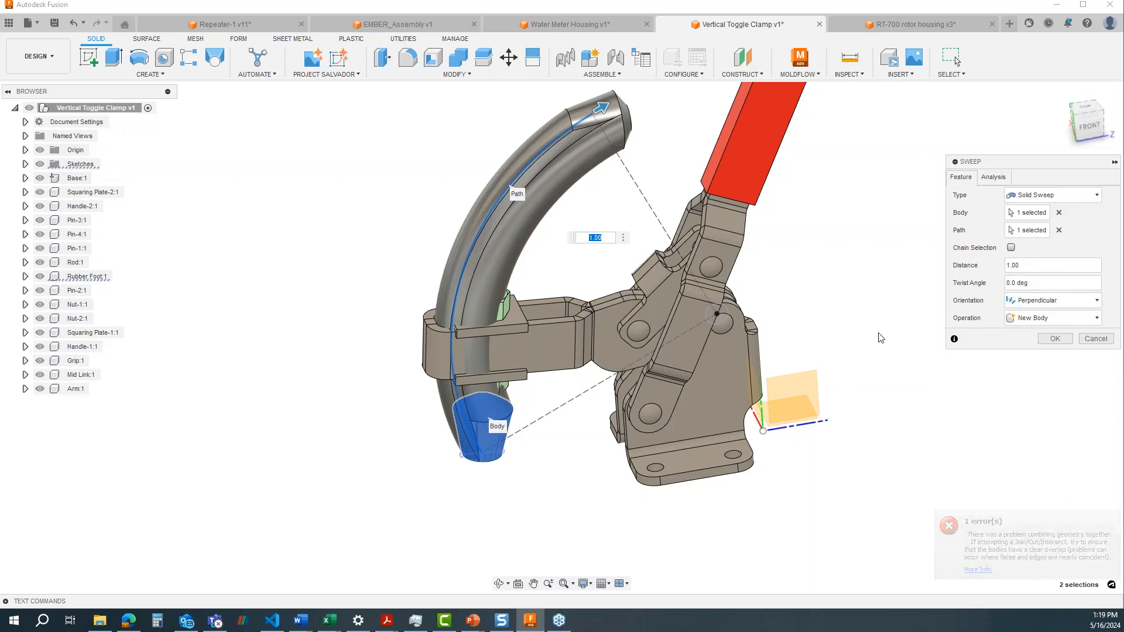
middle_click_drag(591, 328, 577, 321, "shift")
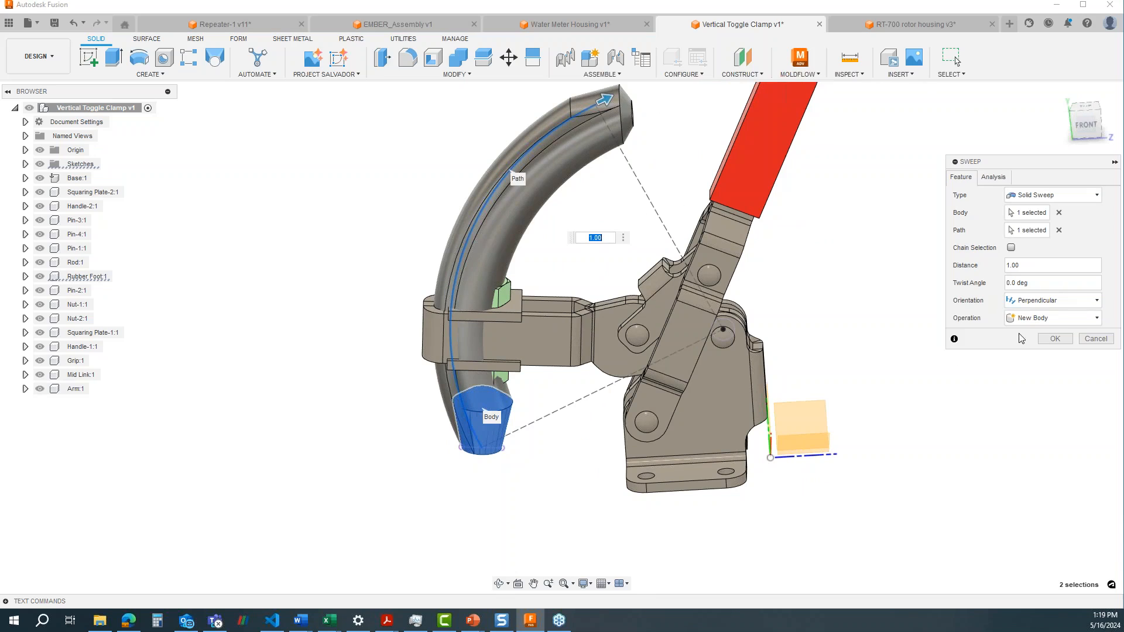
left_click(1054, 338)
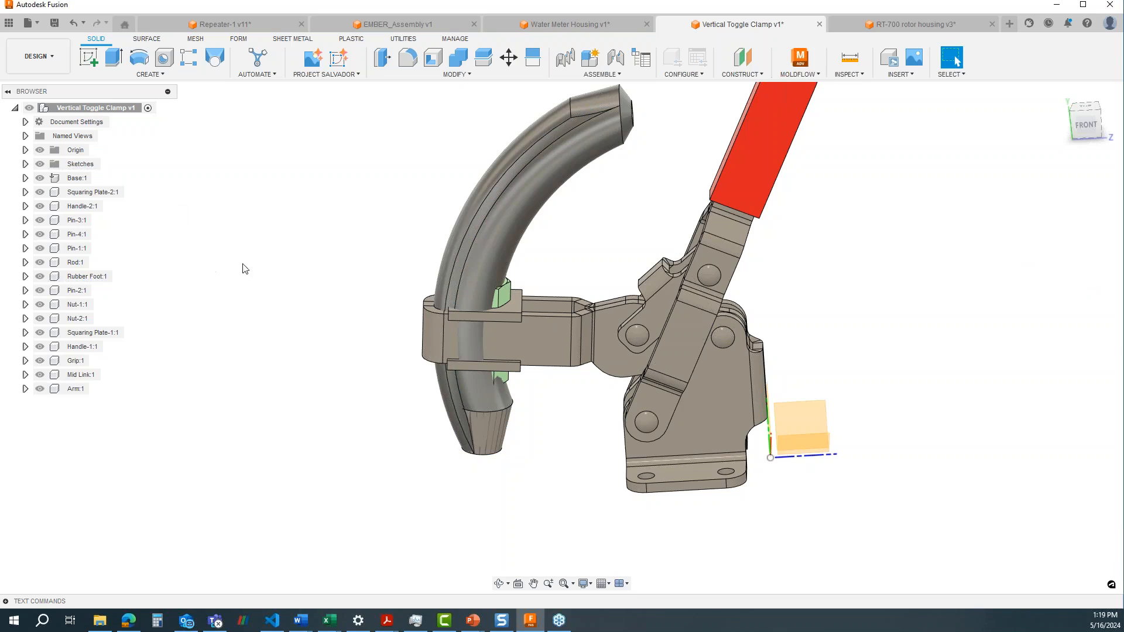
- Show the hidden Sketch1 with the arc path again
middle_click_drag(374, 360, 277, 219, "shift")
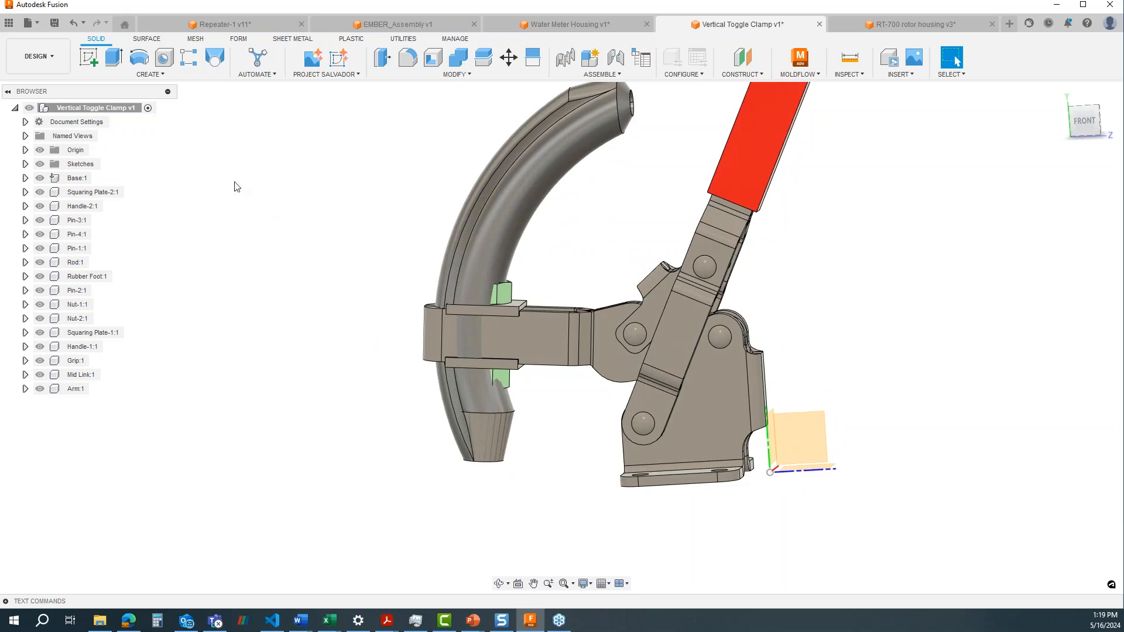
left_click(25, 164)
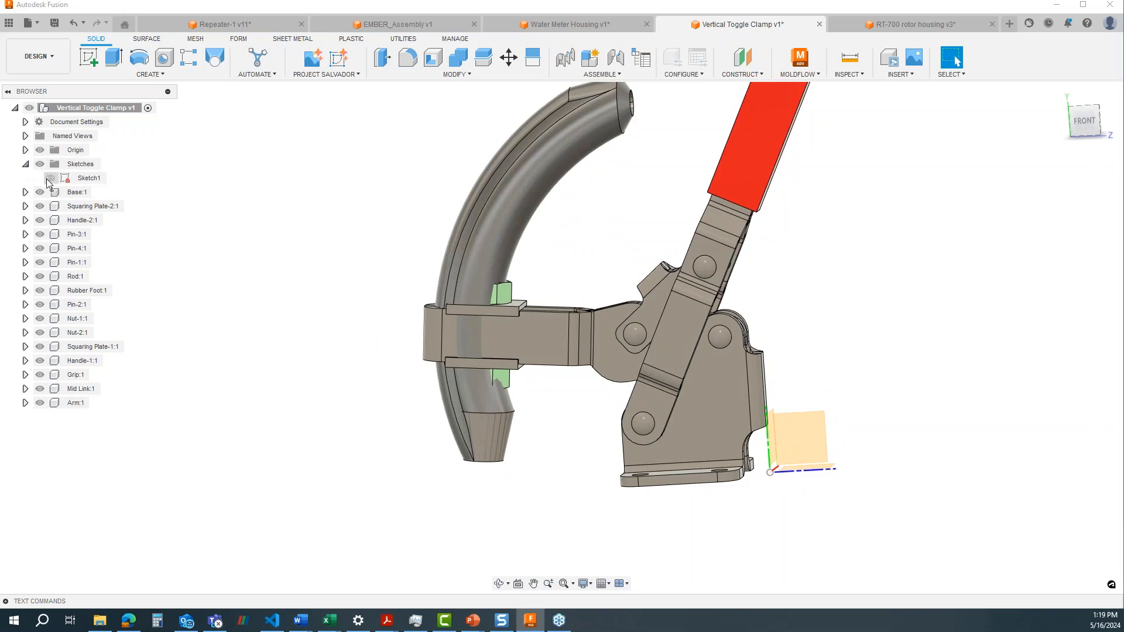
left_click(50, 178)
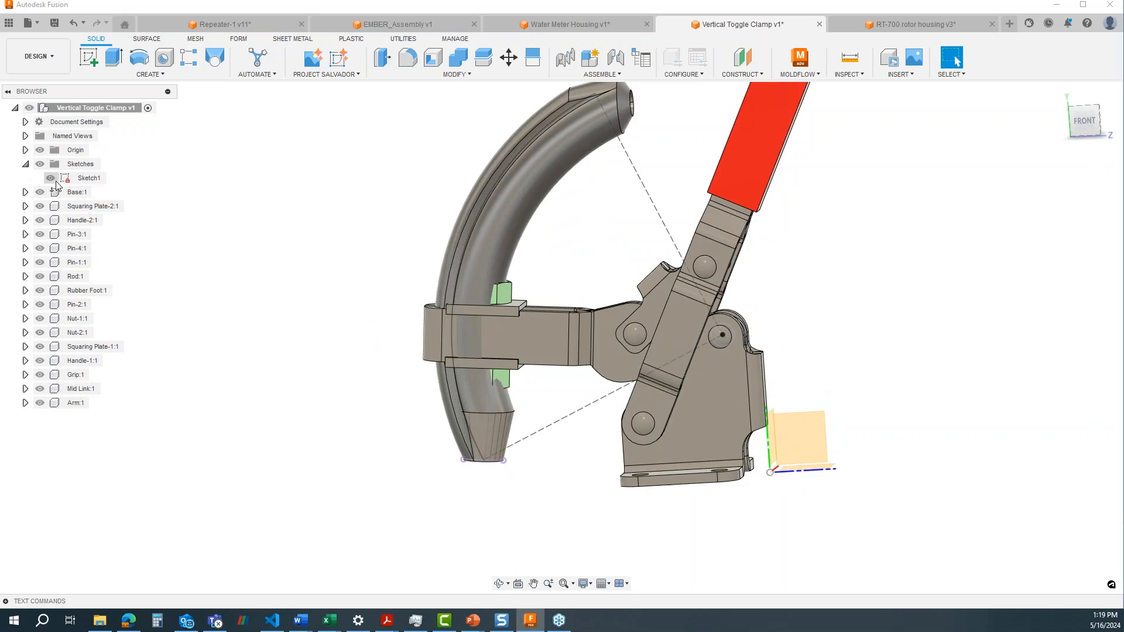
- Set up a Solid Sweep of the clamp's arm along the same sketched arc, perpendicular and as a new body
left_click(140, 74)
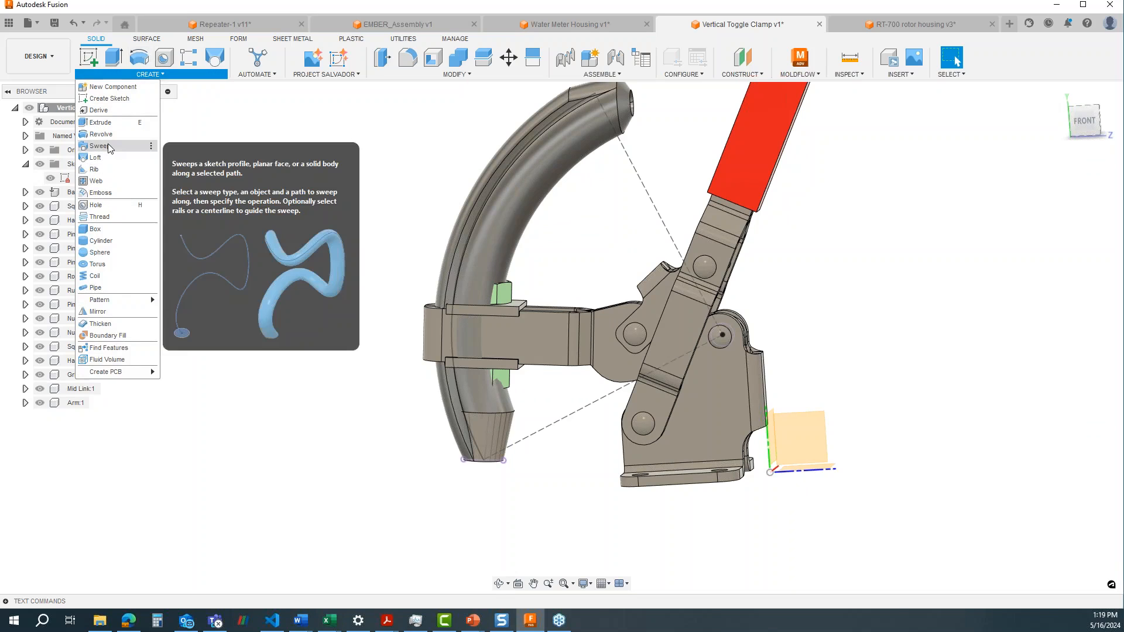
middle_click_drag(358, 297, 392, 357, "shift")
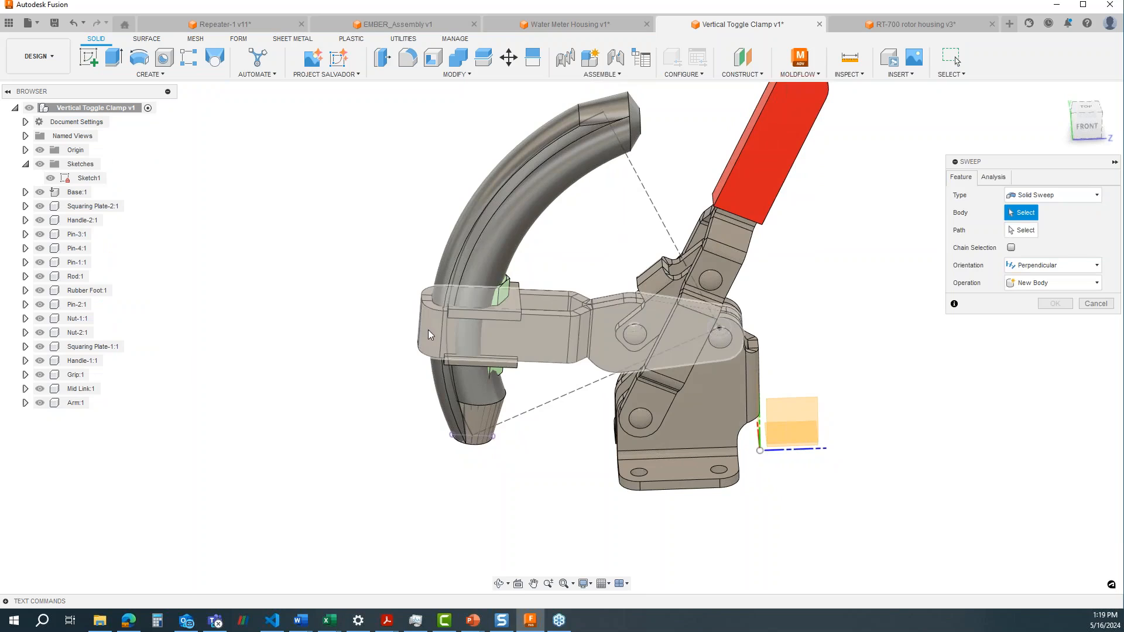
left_click(429, 333)
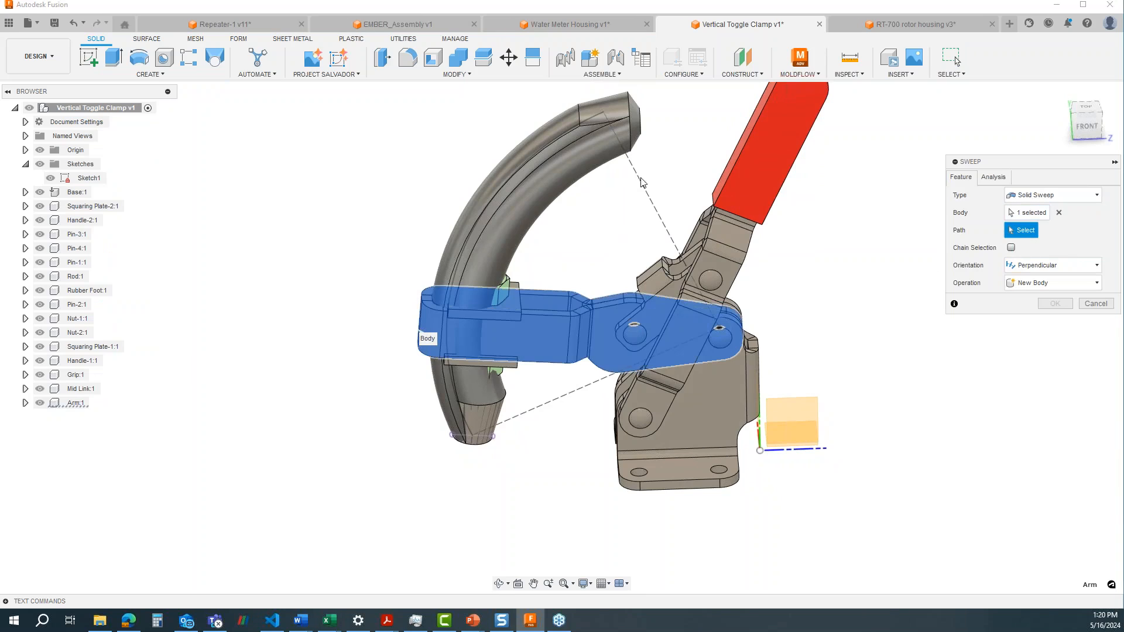
left_click(578, 126)
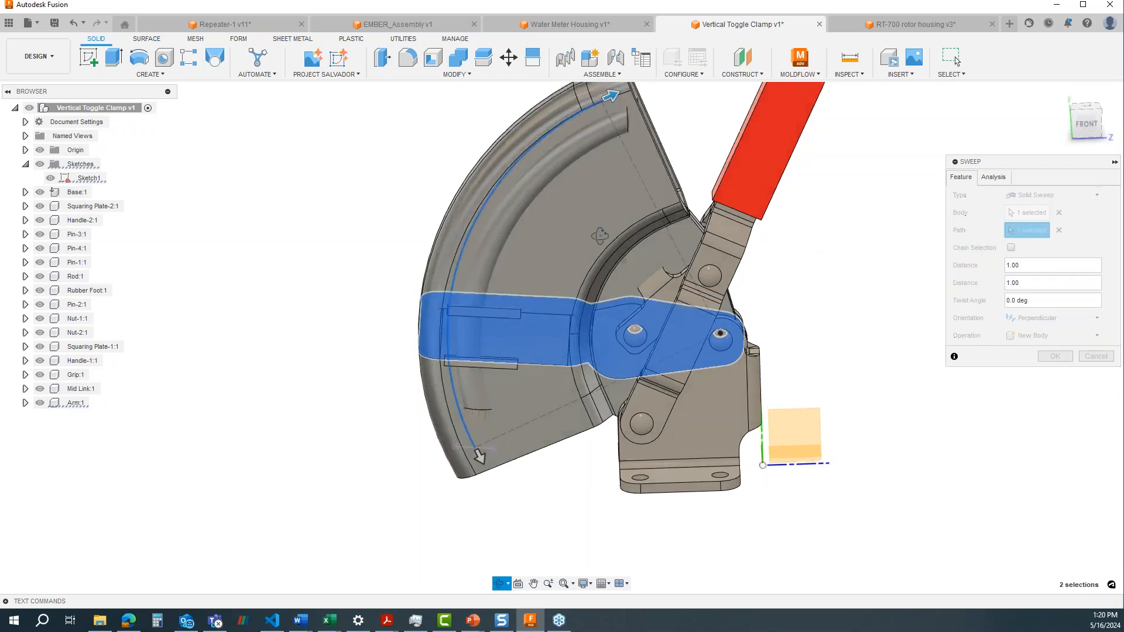
- Set the arm sweep's second distance, toward the rubber foot, to 0.00 and create the swept body
middle_click_drag(600, 234, 619, 222, "shift")
middle_click_drag(796, 353, 759, 369, "shift")
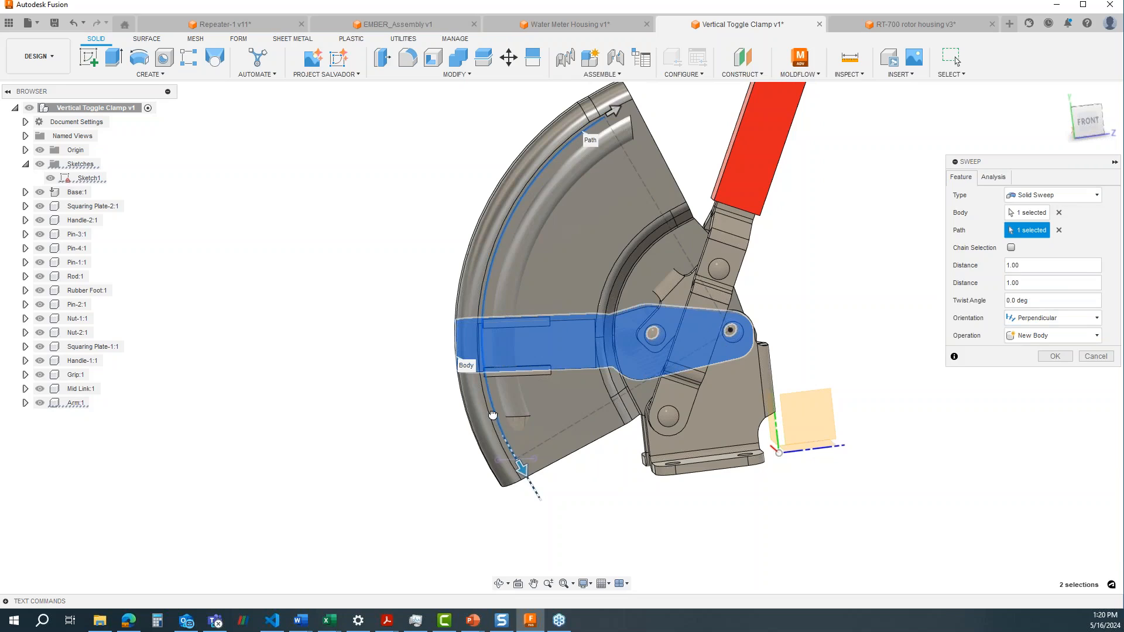
left_click_drag(492, 415, 480, 359)
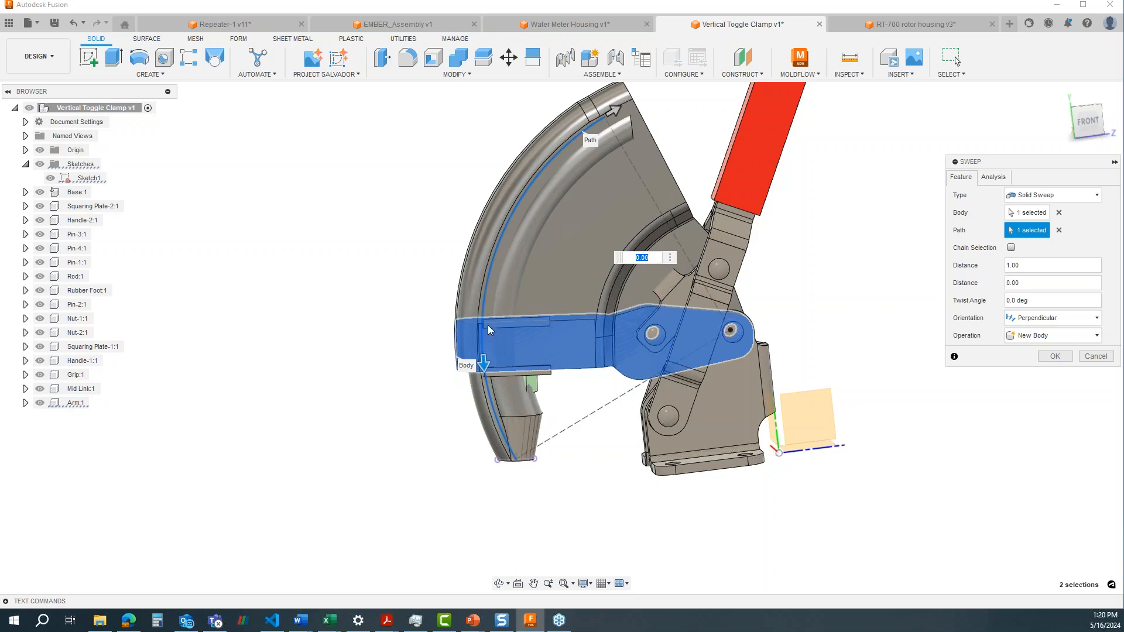
mouse_move(569, 274)
middle_mouse_down("shift")
mouse_move(627, 256)
mouse_move(537, 349)
mouse_move(578, 286)
middle_mouse_up("shift")
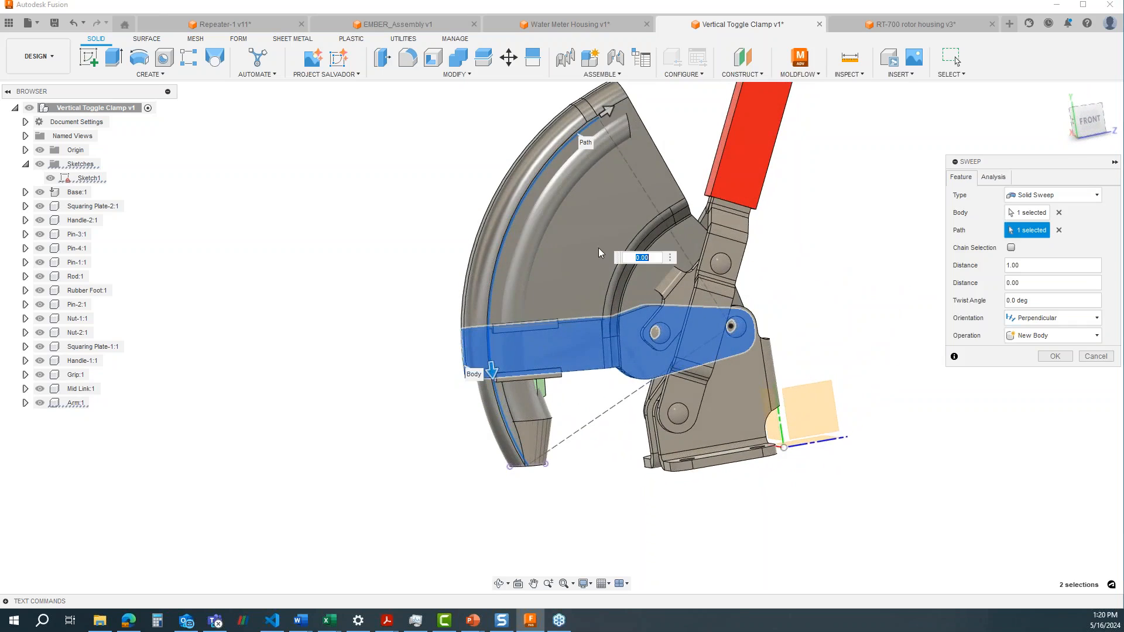
middle_click_drag(576, 332, 708, 165, "shift")
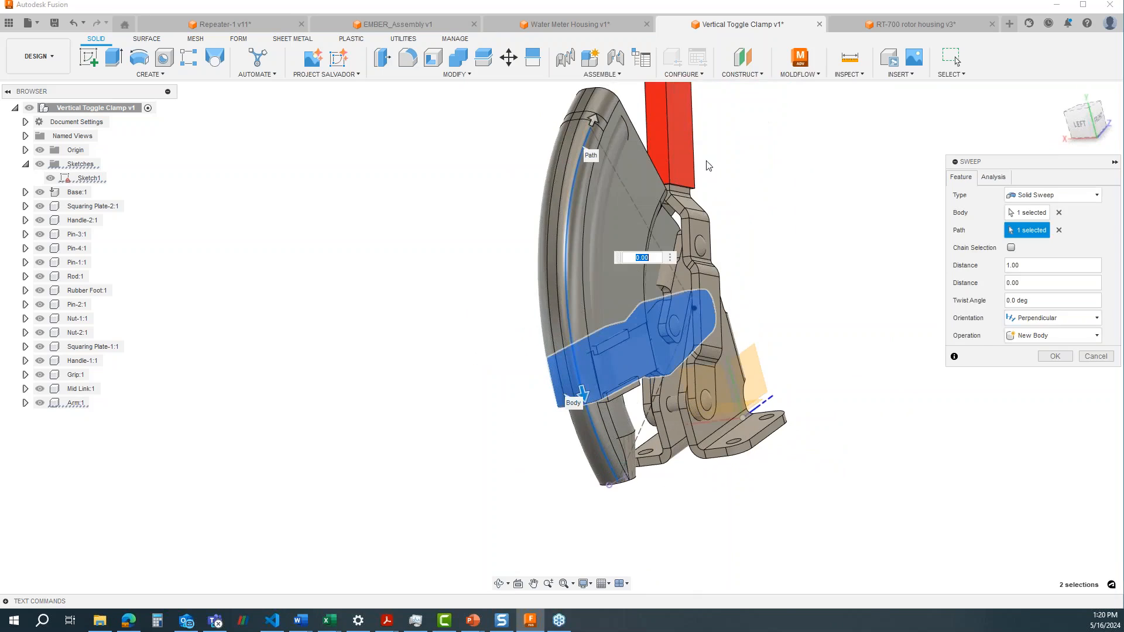
middle_click_drag(595, 371, 864, 379, "shift")
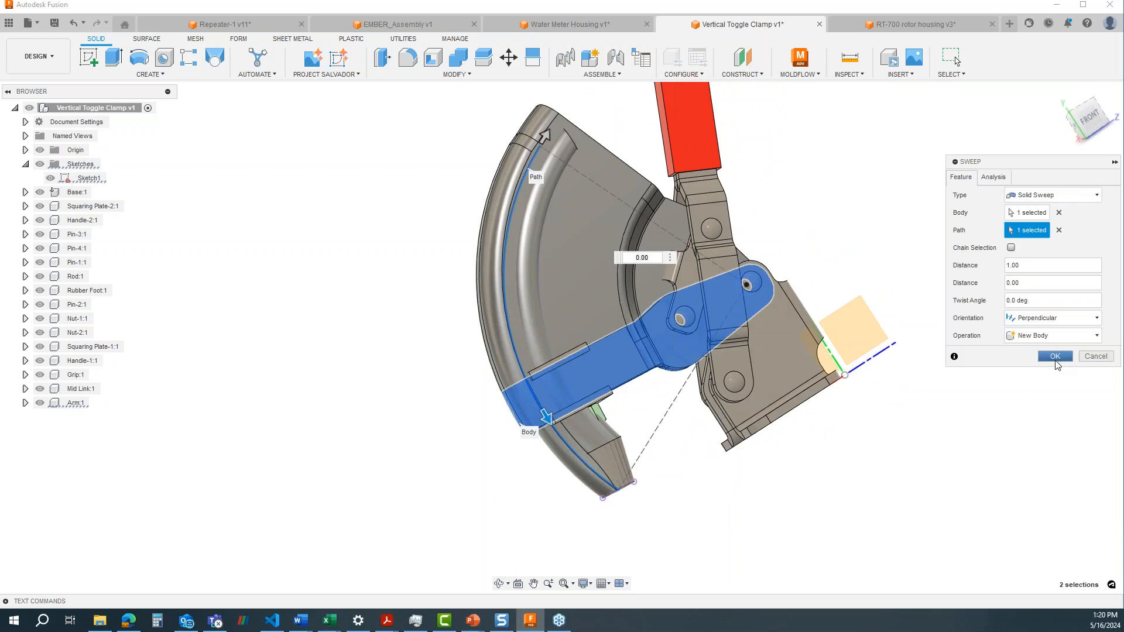
left_click(1055, 357)
middle_click_drag(981, 414, 819, 424, "shift")
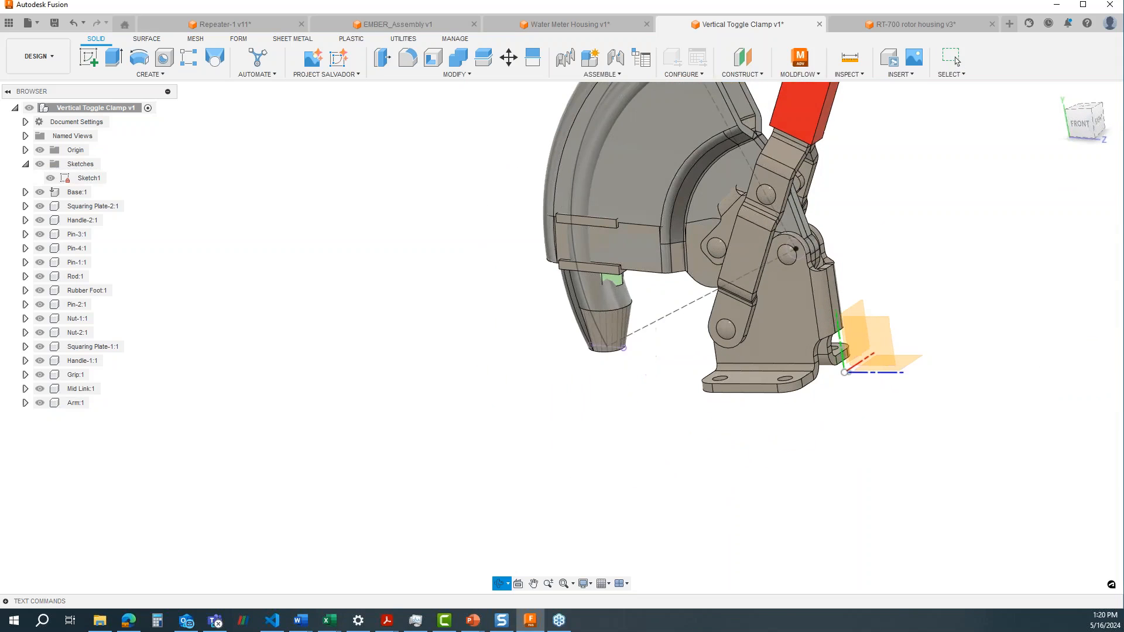
- Switch to the Water Meter Housing design
key("Escape")
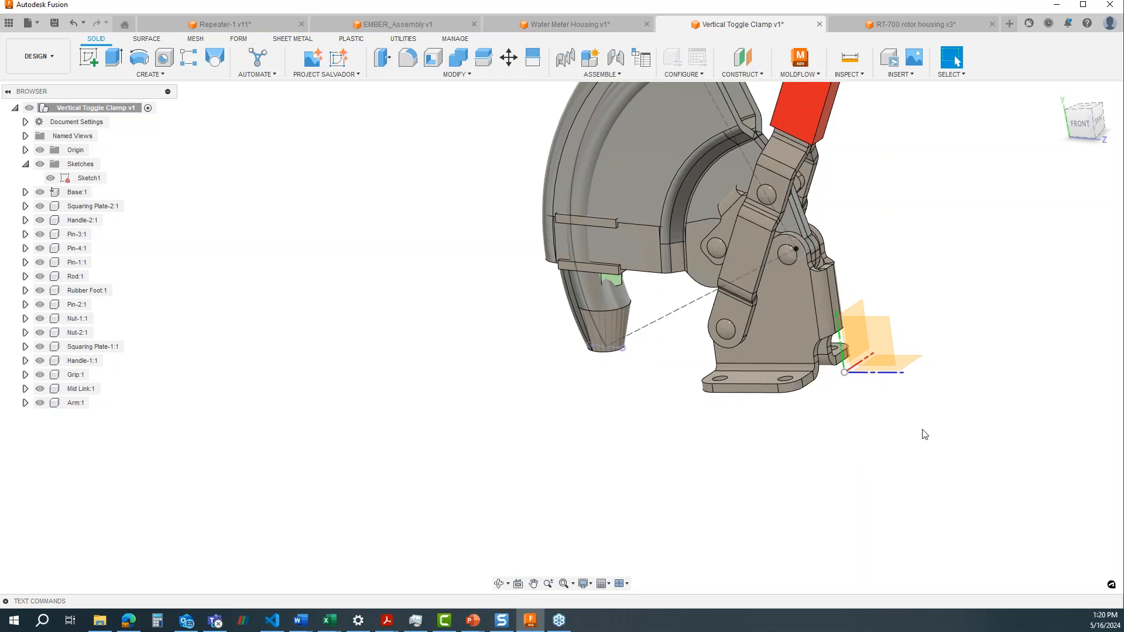
middle_click_drag(880, 416, 851, 558)
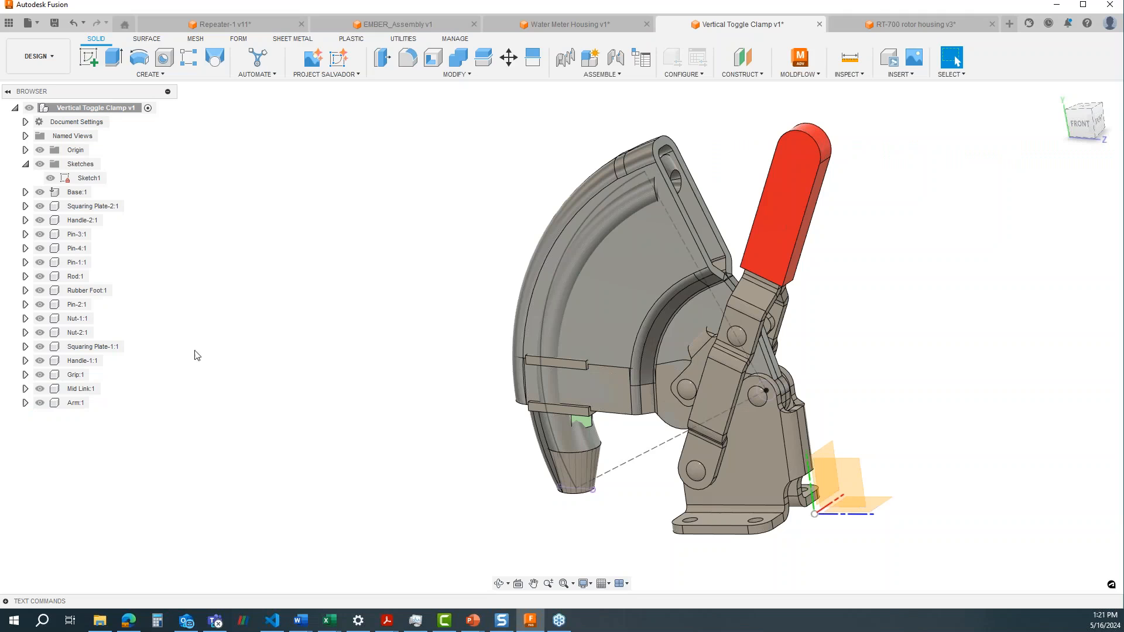
left_click(582, 28)
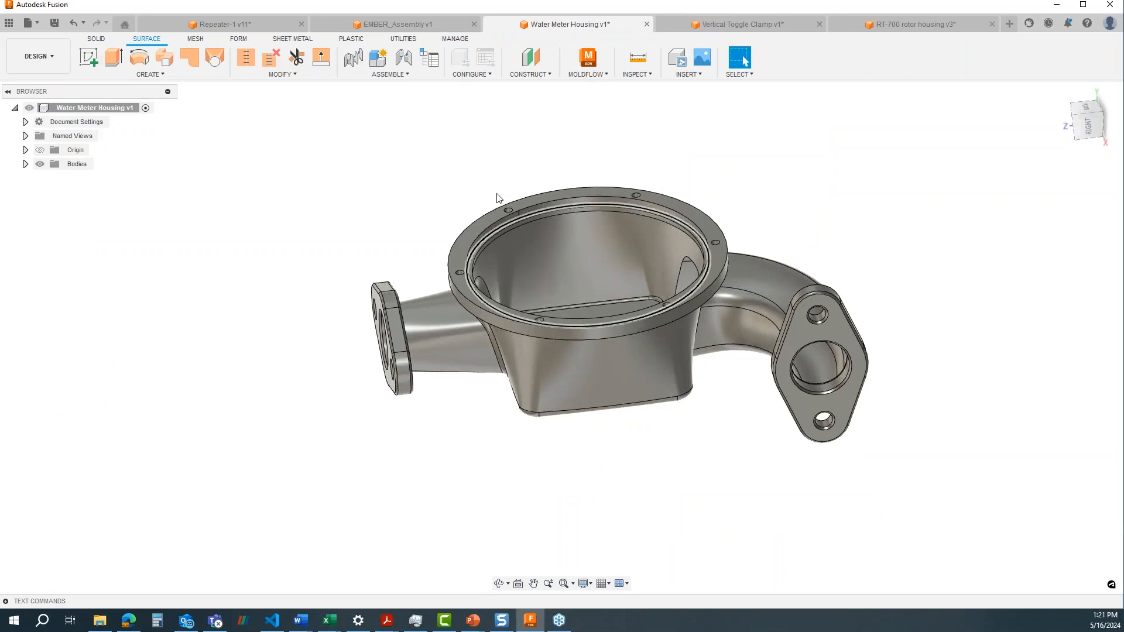
middle_click_drag(499, 197, 514, 238, "shift")
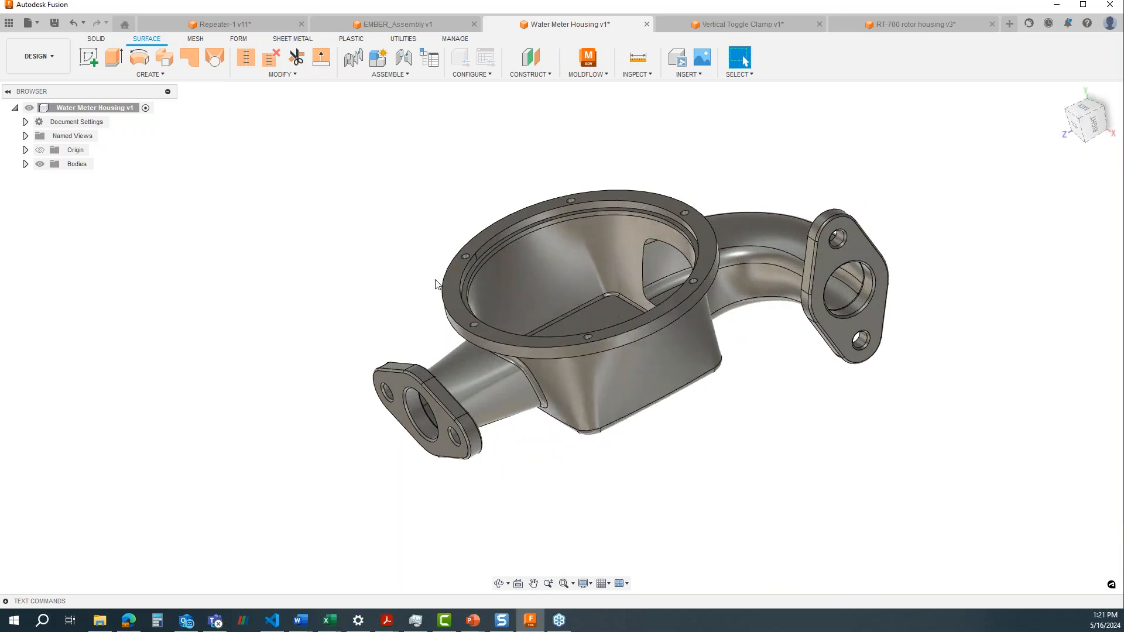
- Patch the large circular opening and the bores of both pipe flanges on the housing as new surface bodies
left_click(189, 56)
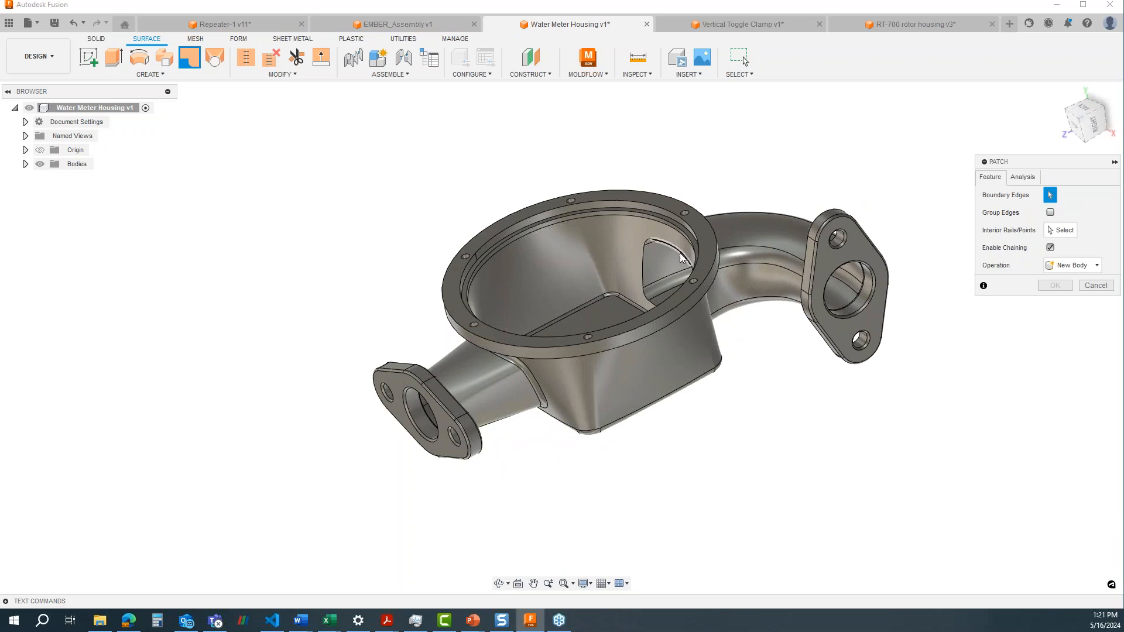
left_click(409, 427)
left_click(647, 308)
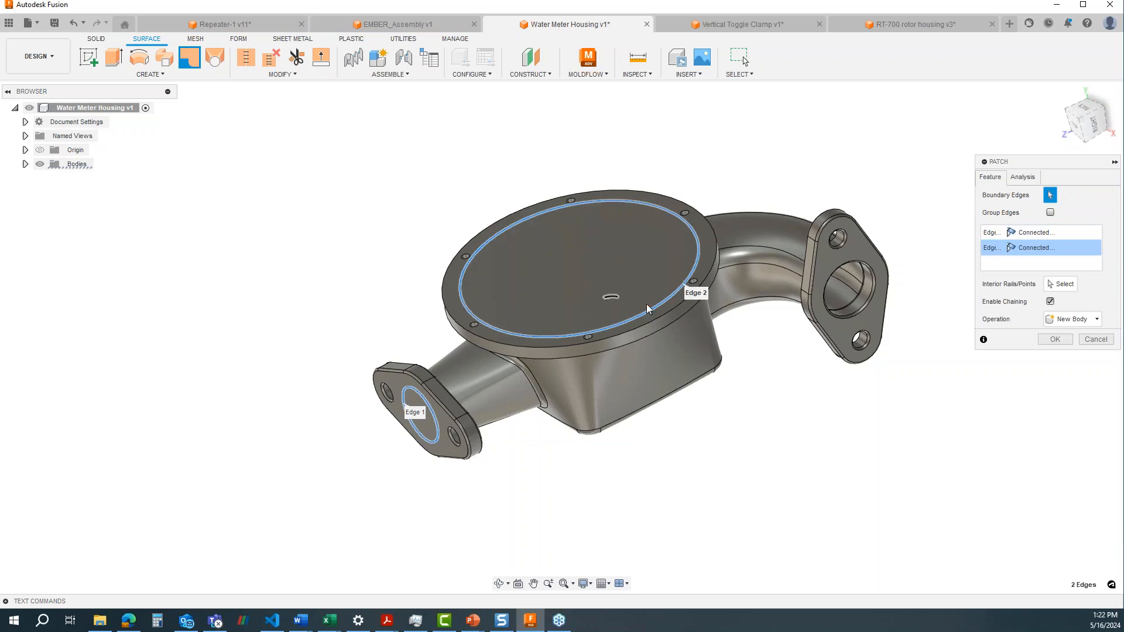
left_click(826, 304)
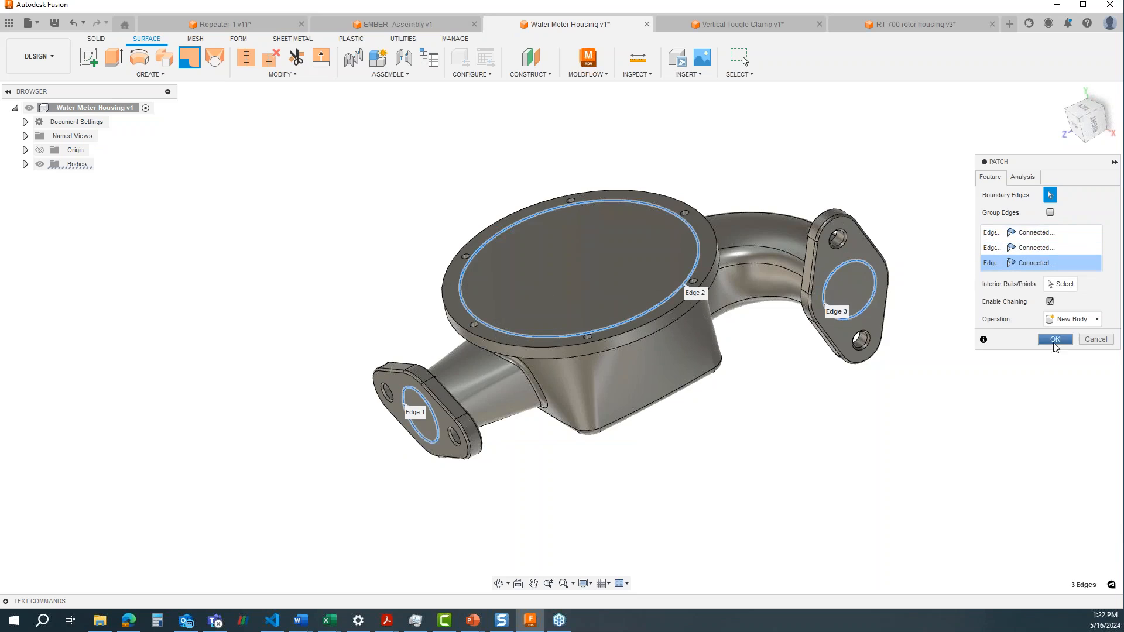
left_click(1054, 340)
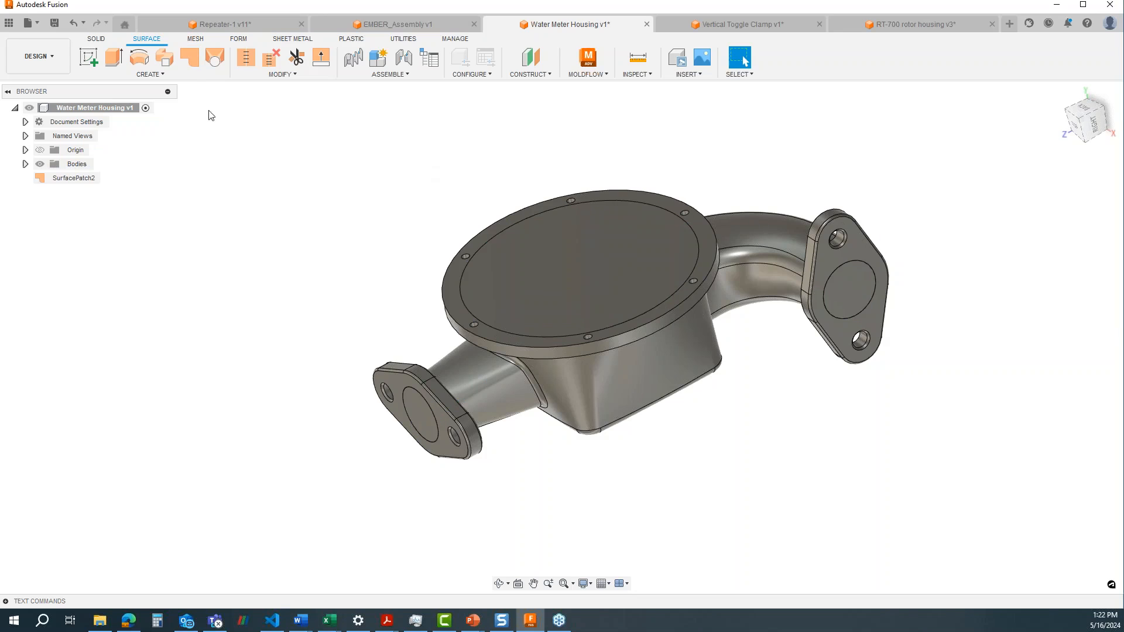
- Try a Boundary Fill with the housing and its three patches as tools, keeping one cell as a new body, and undo it
left_click(163, 75)
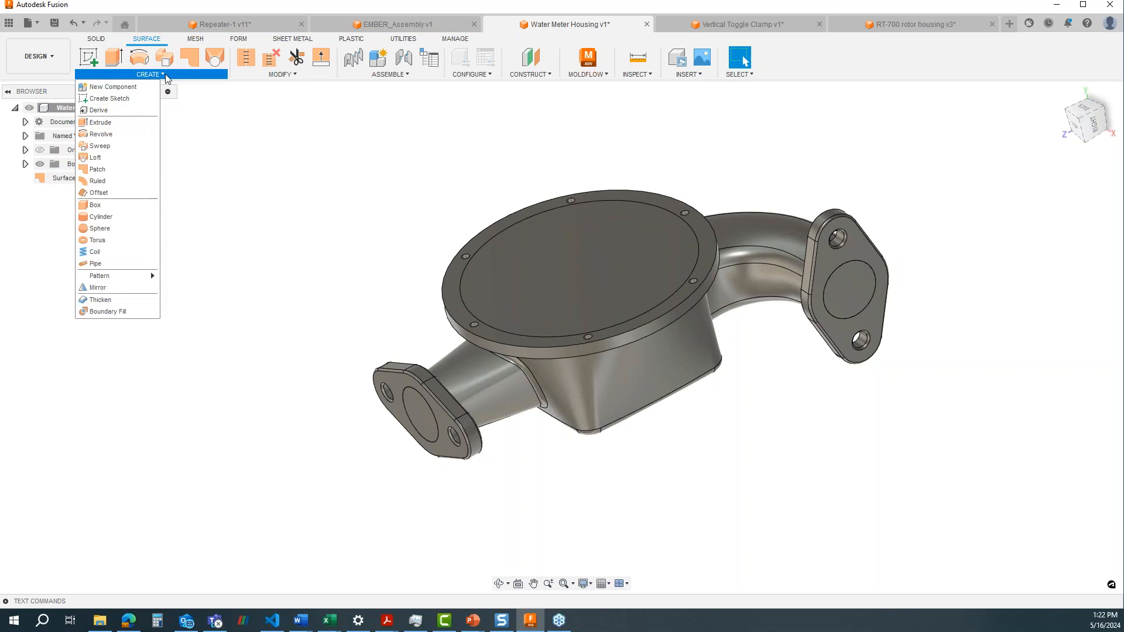
left_click(114, 311)
left_click(576, 280)
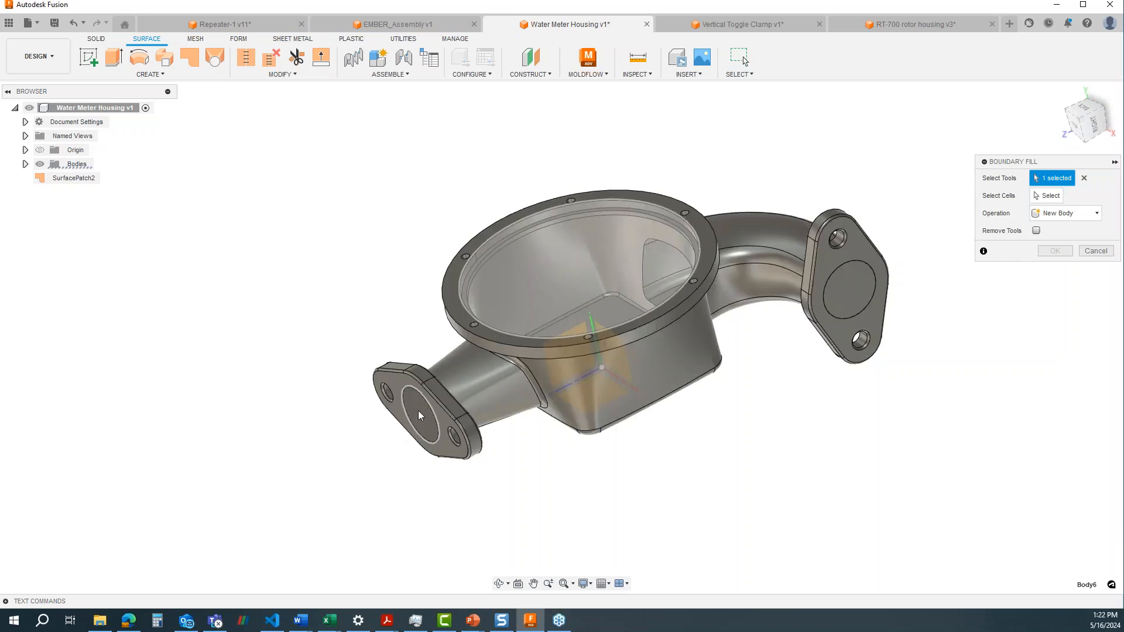
left_click(419, 416)
left_click(846, 288)
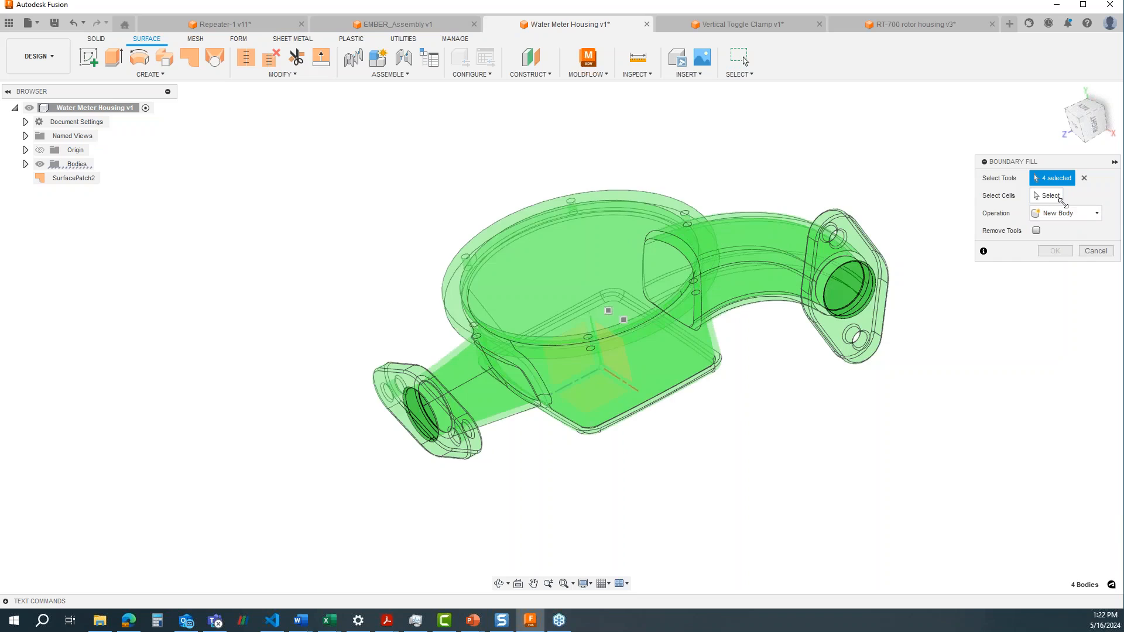
left_click(1059, 196)
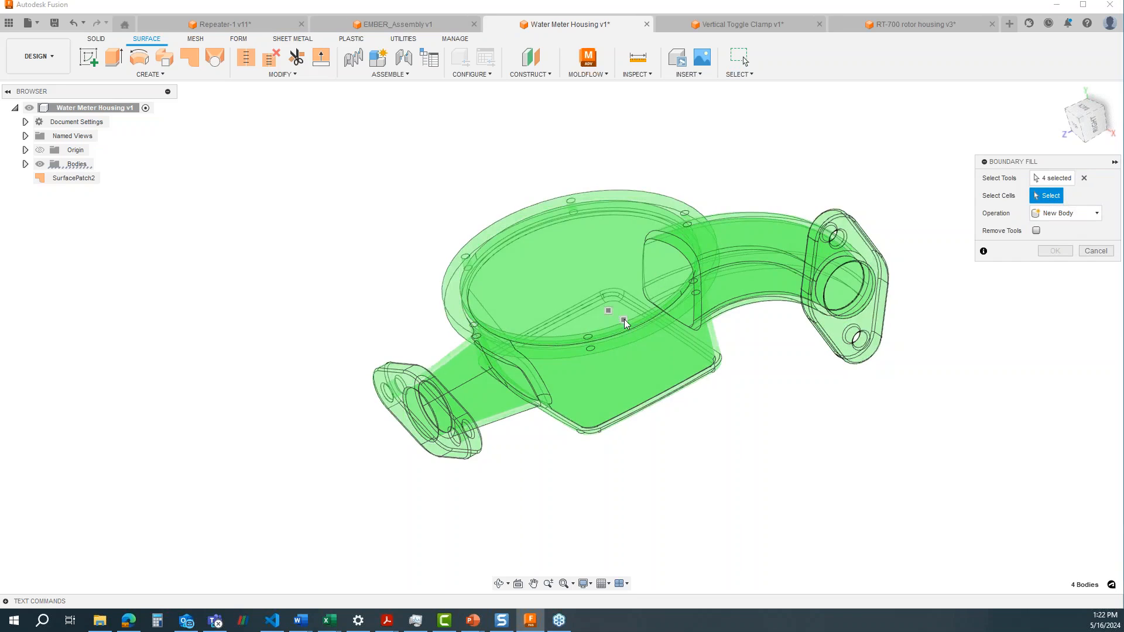
middle_click_drag(646, 339, 635, 354, "shift")
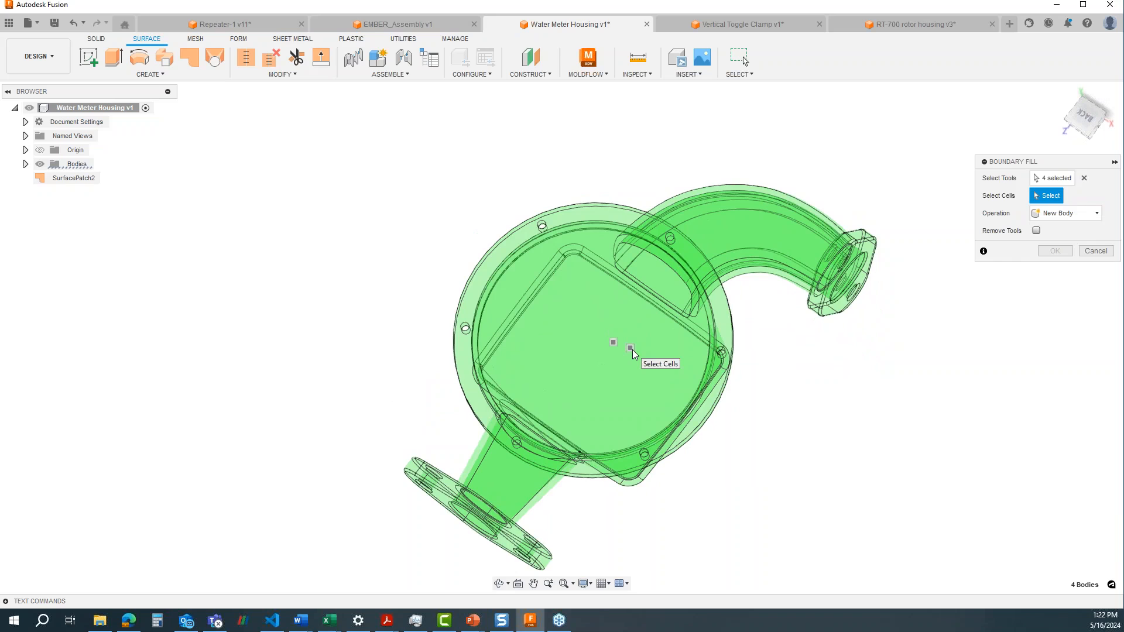
left_click(636, 356)
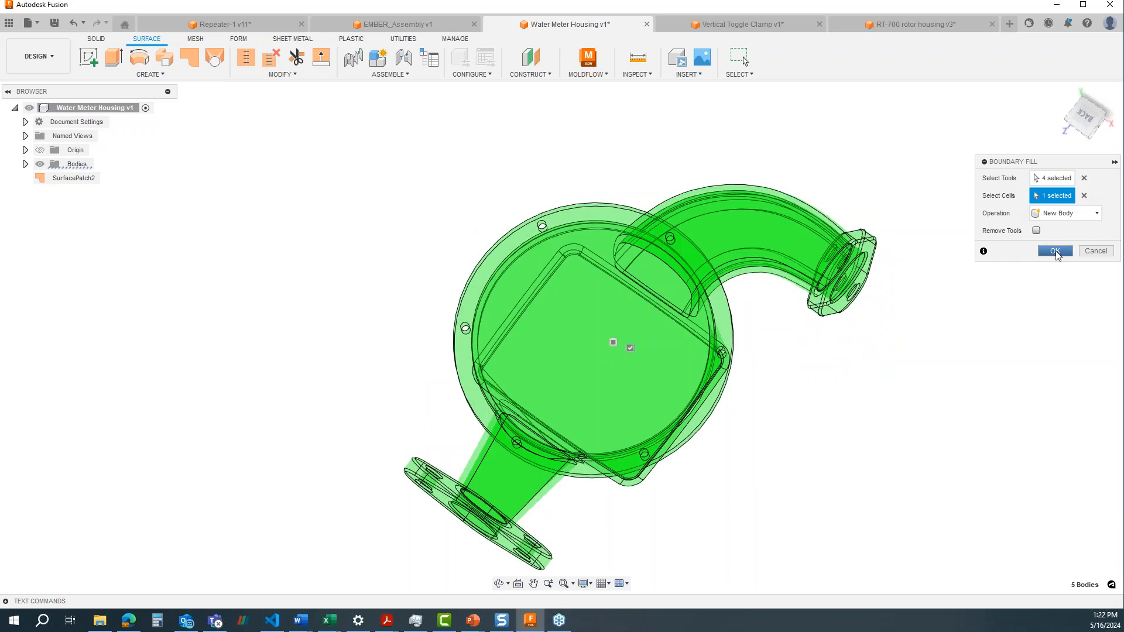
left_click(1054, 250)
middle_click_drag(938, 294, 710, 280, "shift")
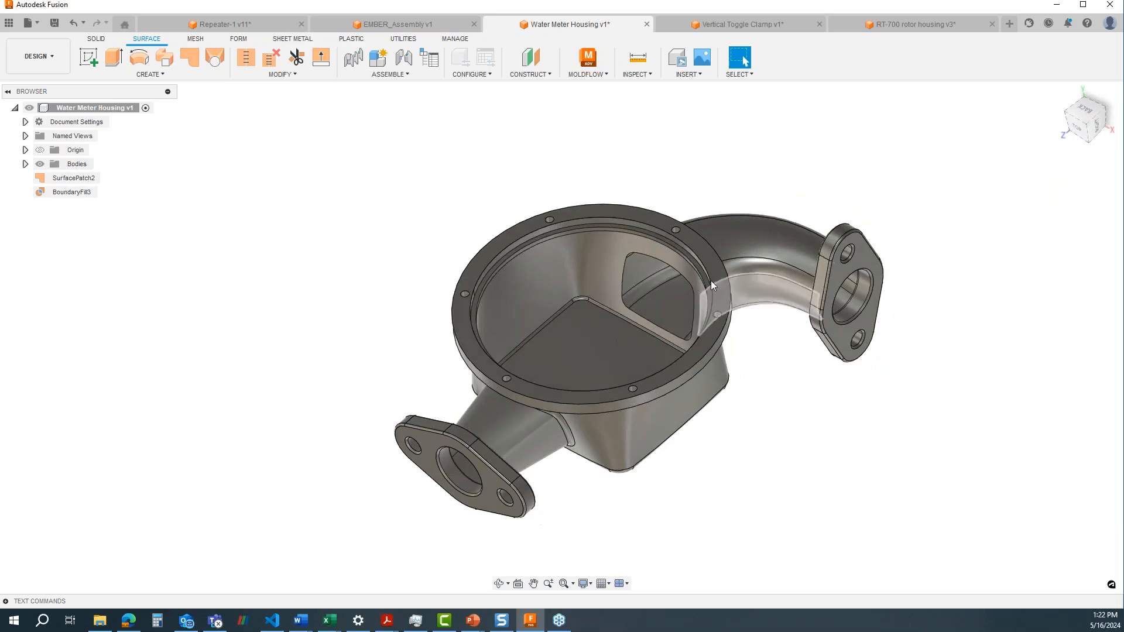
key("ctrl+z")
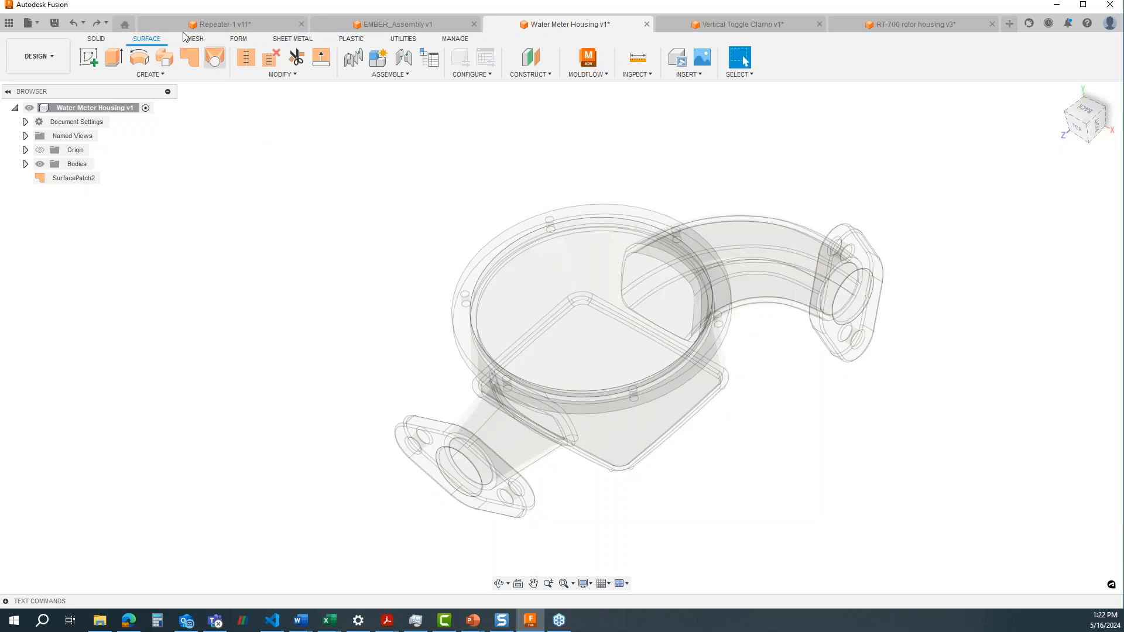
- Boundary Fill the housing's internal cavity as a new body, using the solid housing and all three patch surfaces as tools
left_click(159, 75)
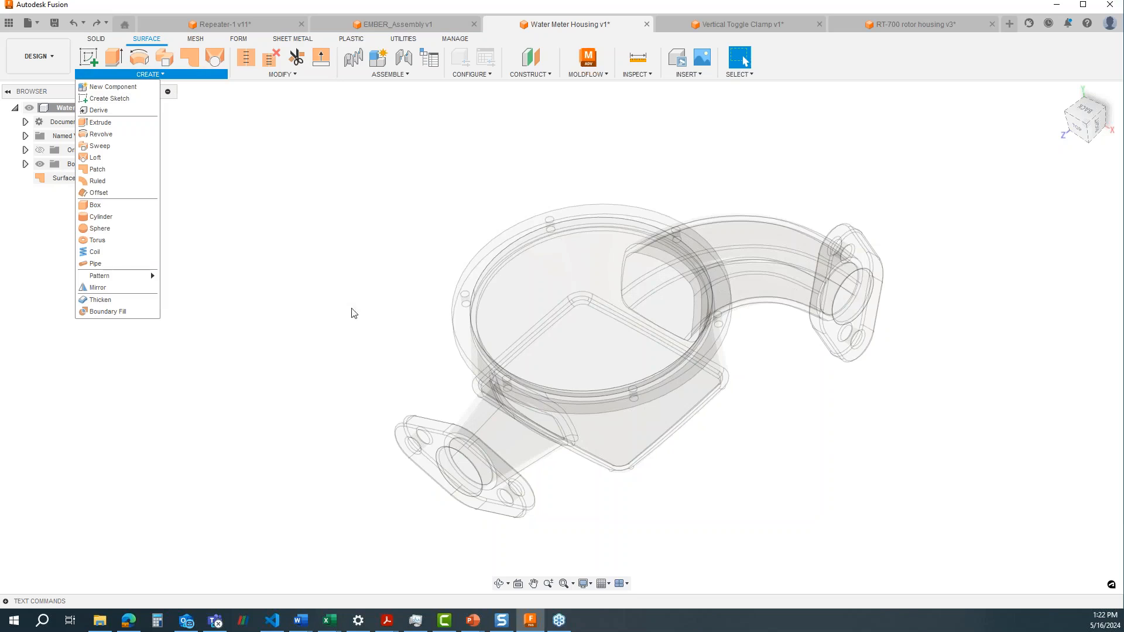
left_click(108, 312)
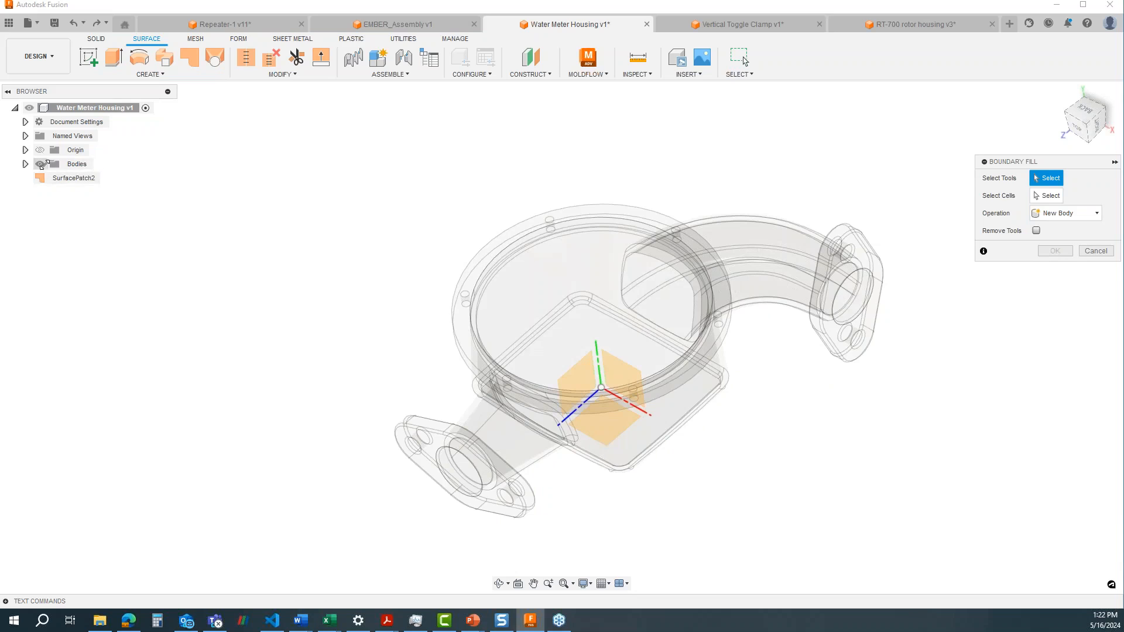
left_click(25, 164)
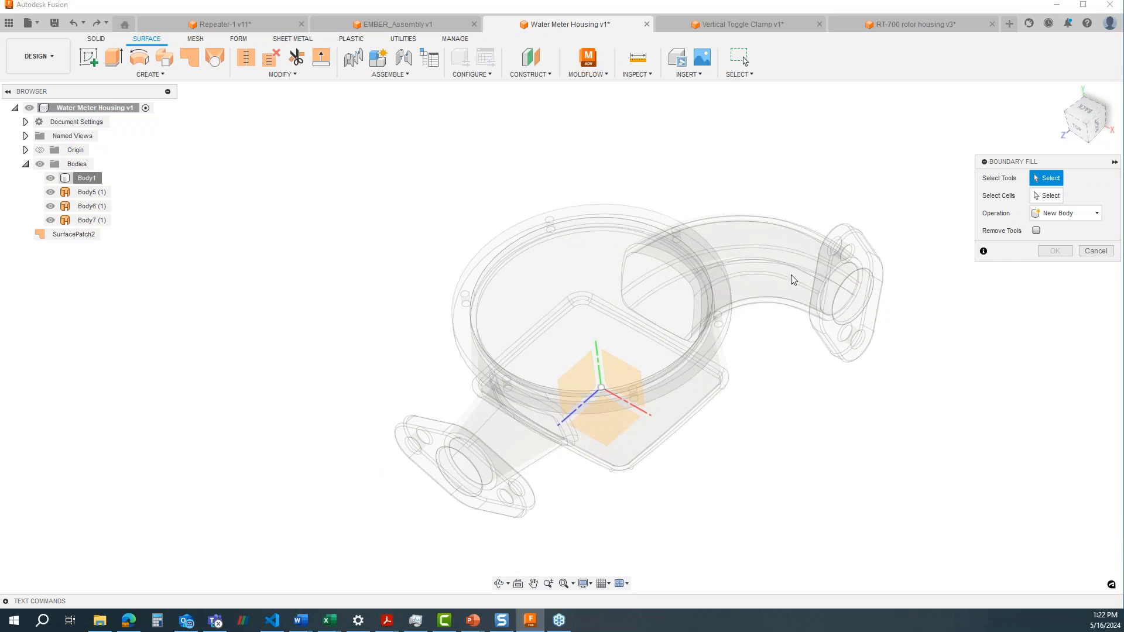
key("ctrl+a")
left_click(1052, 196)
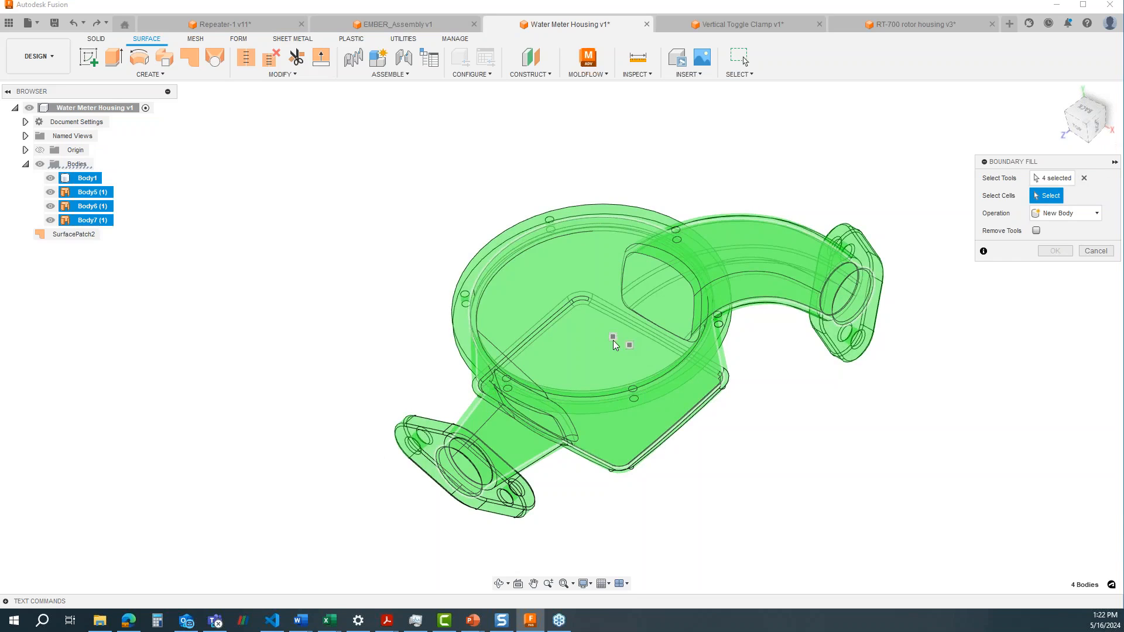
left_click(613, 338)
left_click(1054, 250)
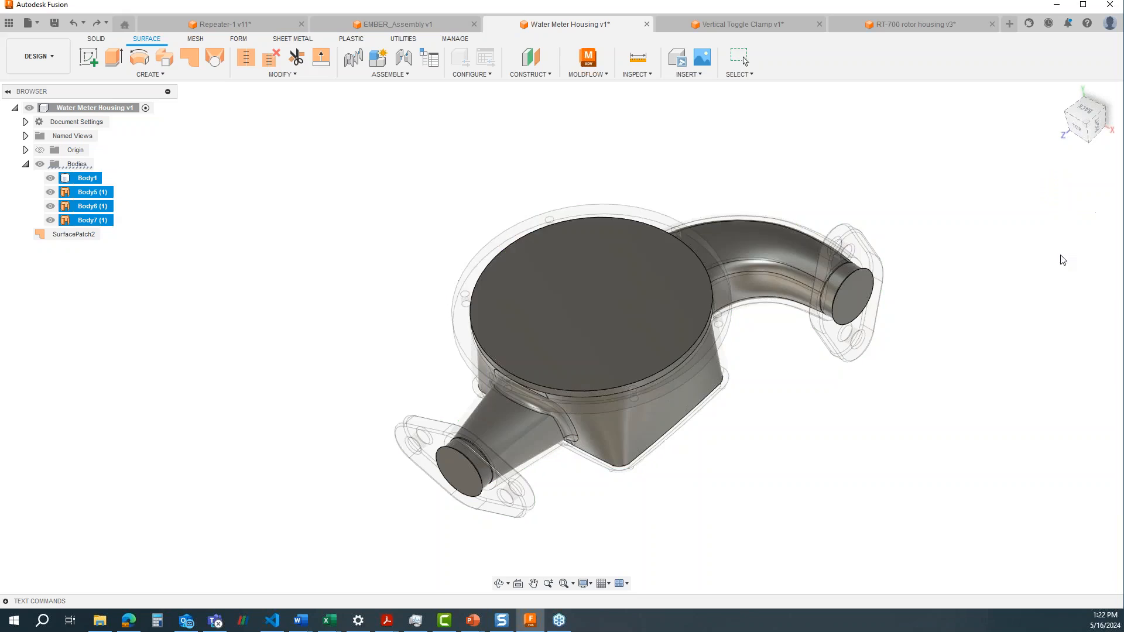
left_click(622, 256)
middle_click_drag(652, 371, 639, 406, "shift")
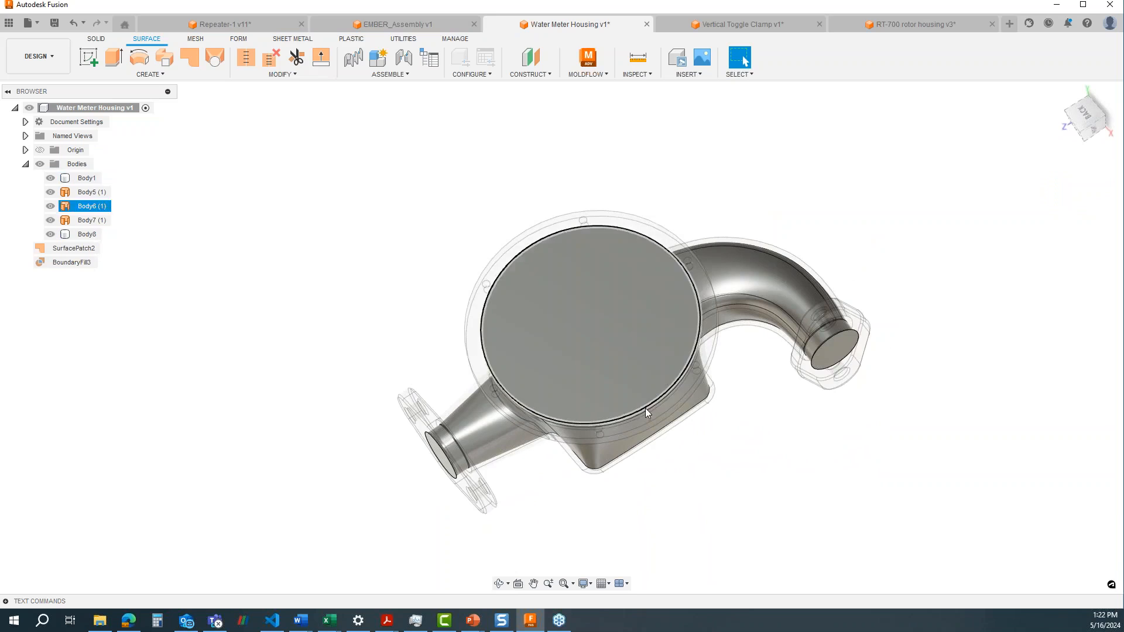
- Switch to the RT-700 rotor housing design and view its body from several sides
left_click(918, 27)
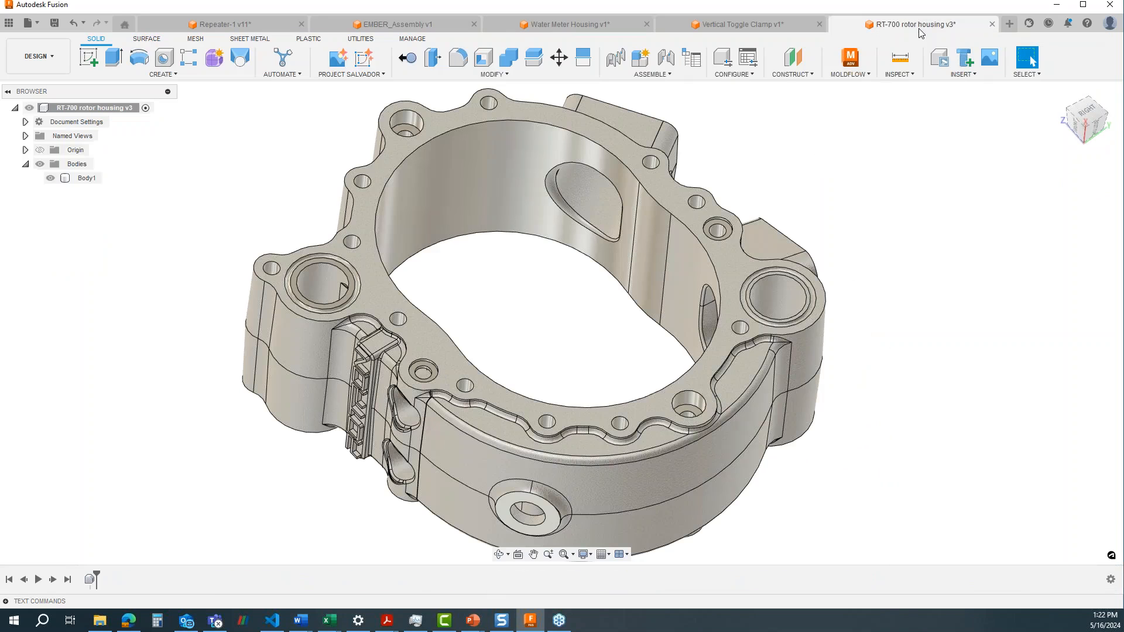
left_click(829, 288)
middle_click_drag(829, 287, 886, 281, "shift")
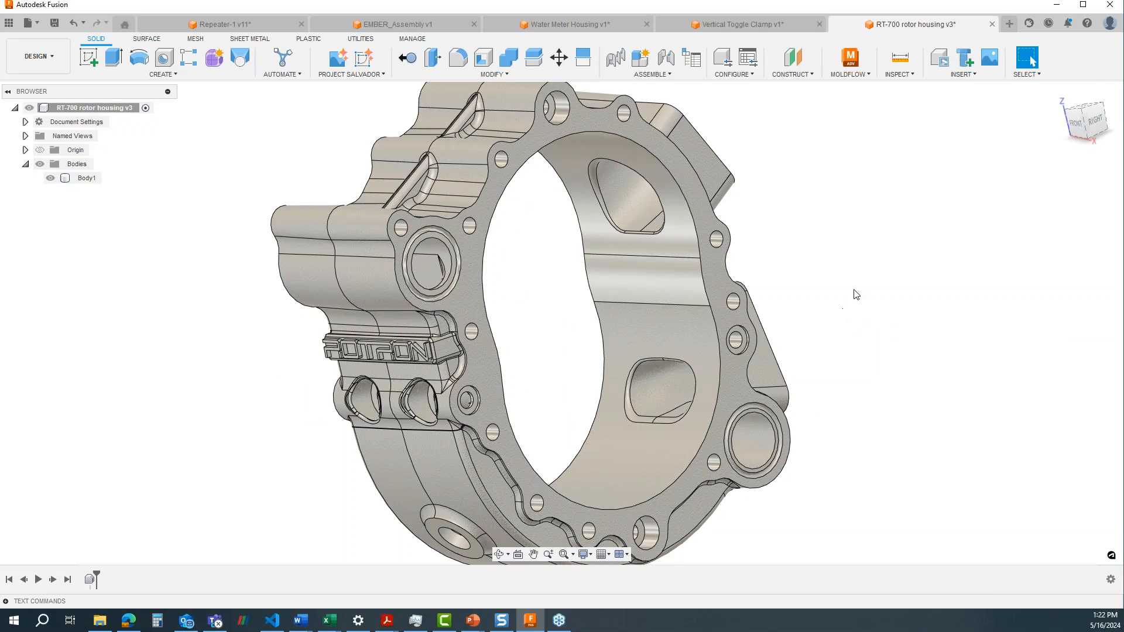
middle_click_drag(831, 331, 873, 309)
left_click(738, 462)
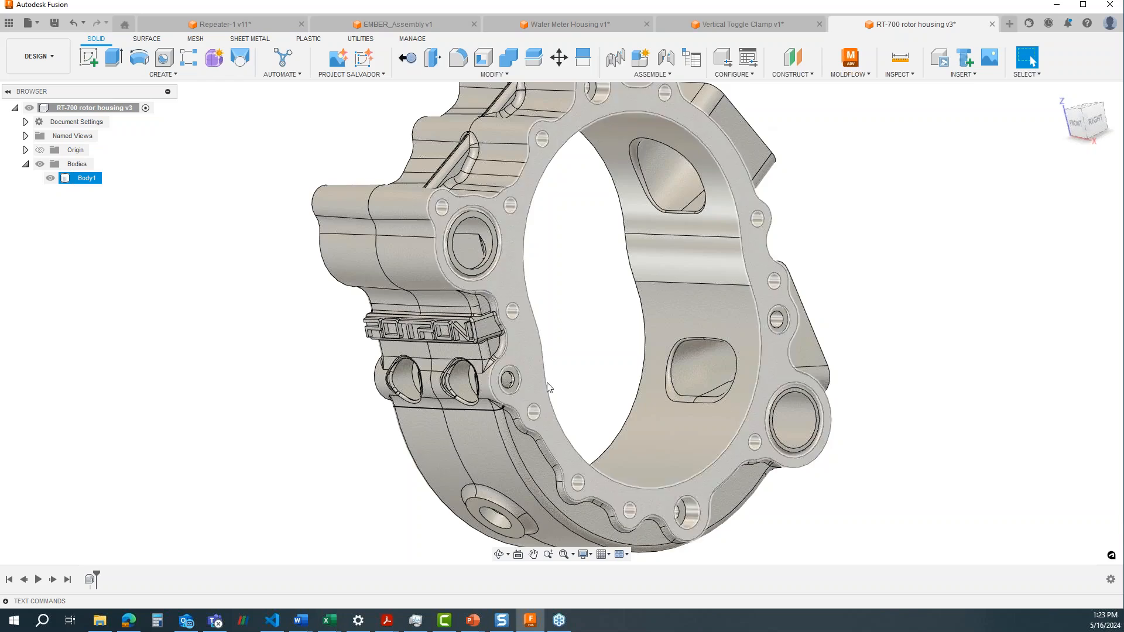
middle_click_drag(433, 379, 537, 393, "shift")
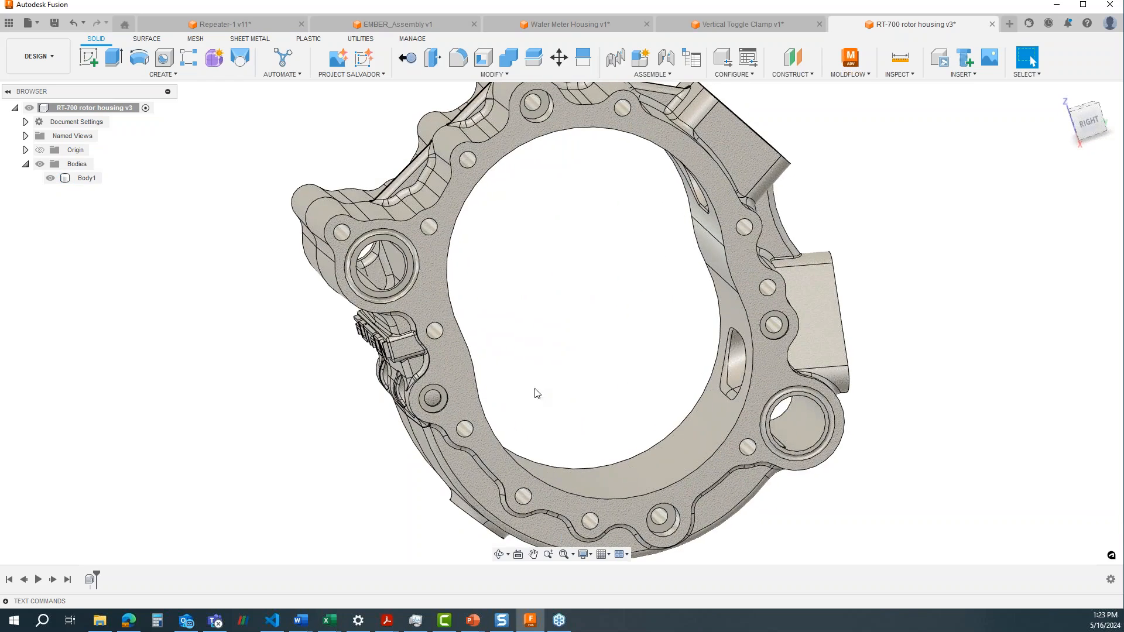
- Start a surface Patch as new bodies and select the inner rims of the two large bores on the housing's face
left_click(149, 39)
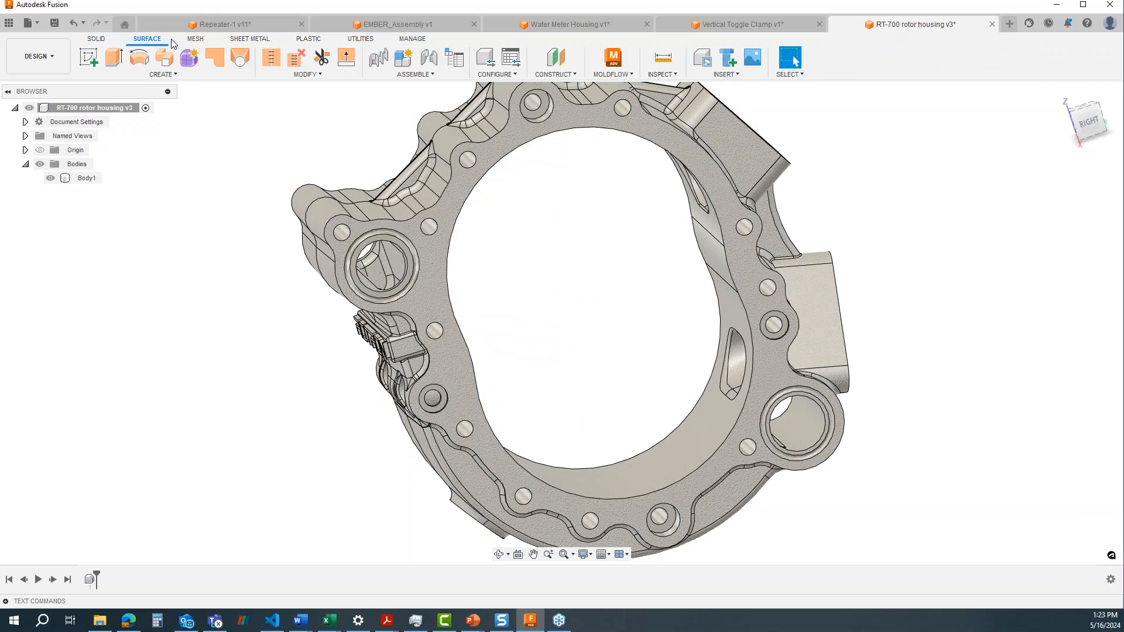
left_click(215, 57)
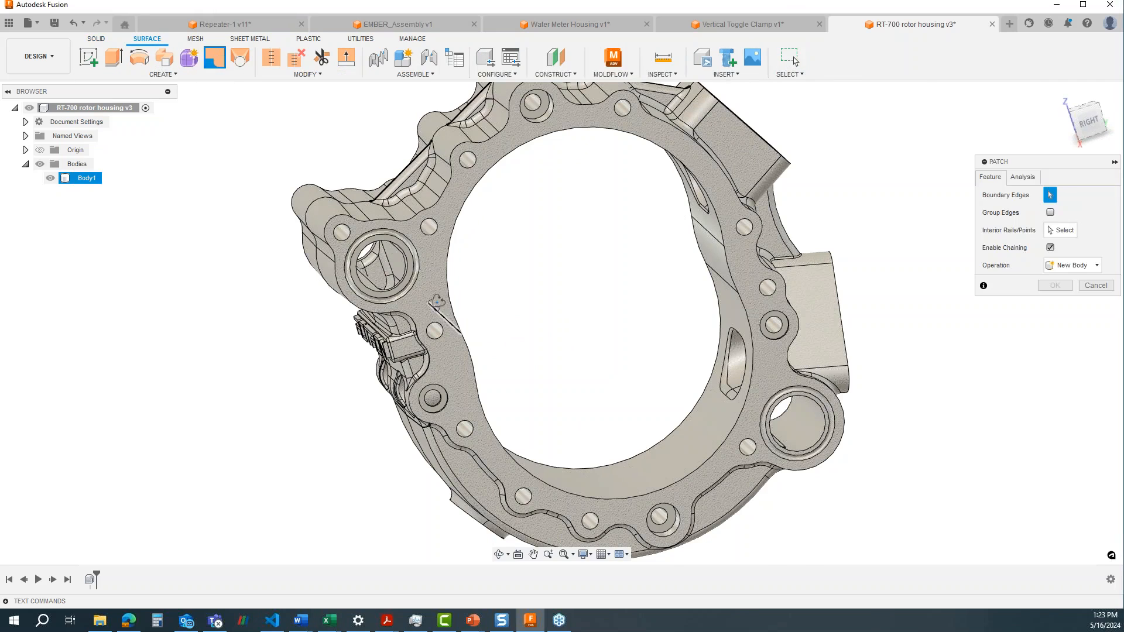
middle_click_drag(305, 184, 384, 255, "shift")
left_click(387, 291)
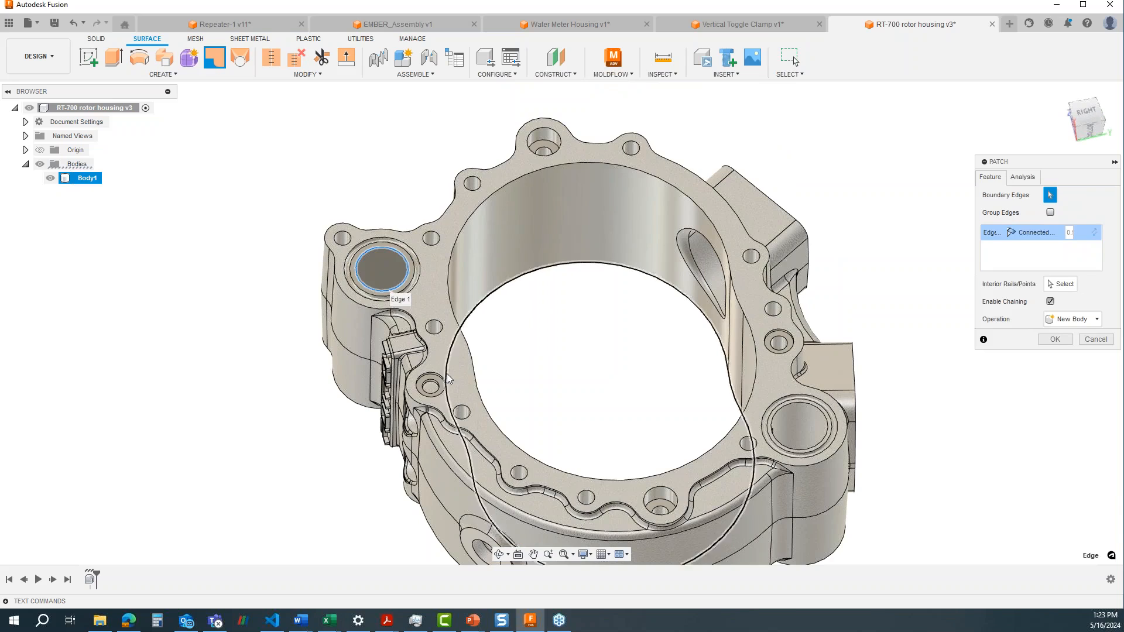
middle_click_drag(674, 299, 621, 257)
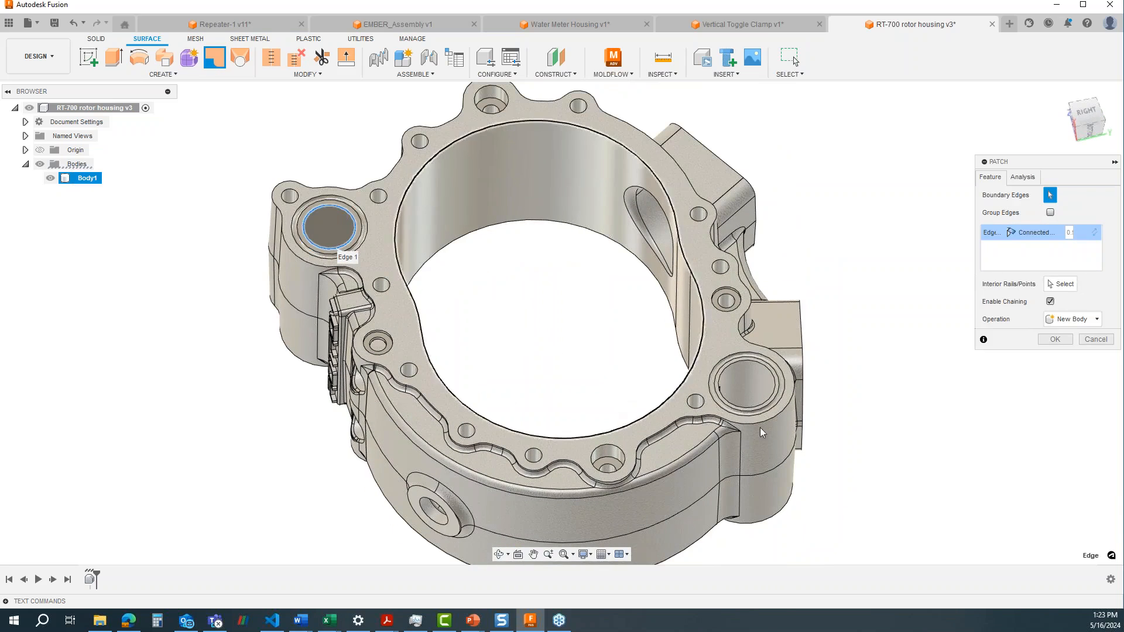
left_click(752, 364)
- Add the small counterbored hole on the same face and the two round ports beside the raised lettering as patch boundaries
middle_click_drag(751, 364, 657, 406, "shift")
middle_click_drag(229, 446, 398, 409)
scroll(436, 384, "up", 6)
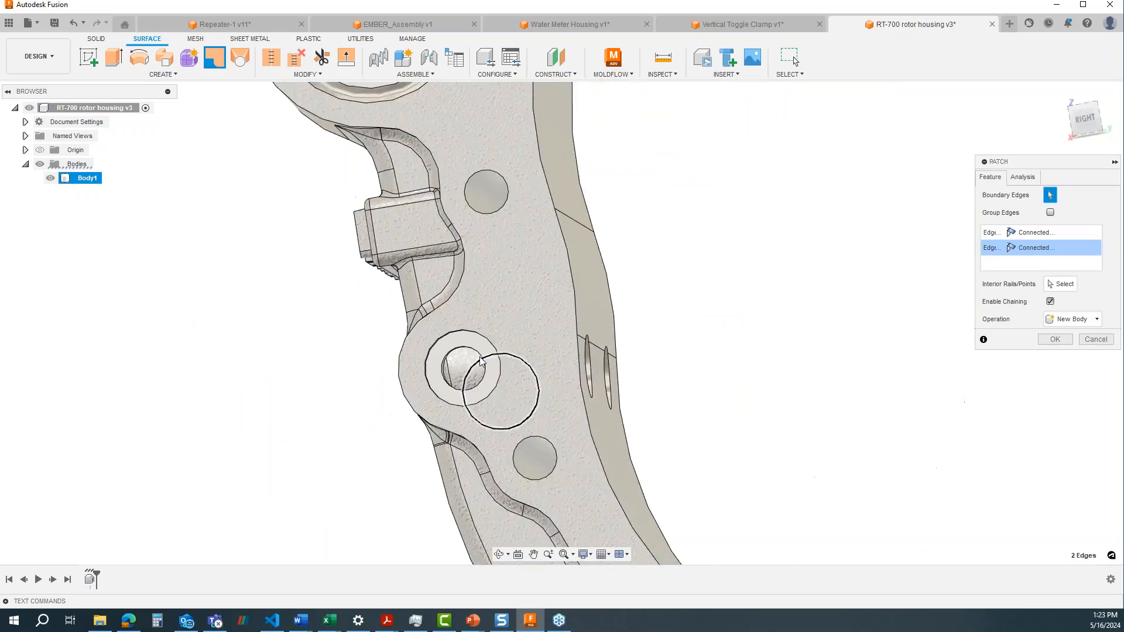
left_click(464, 352)
middle_click_drag(463, 351, 521, 341, "shift")
left_click(515, 339)
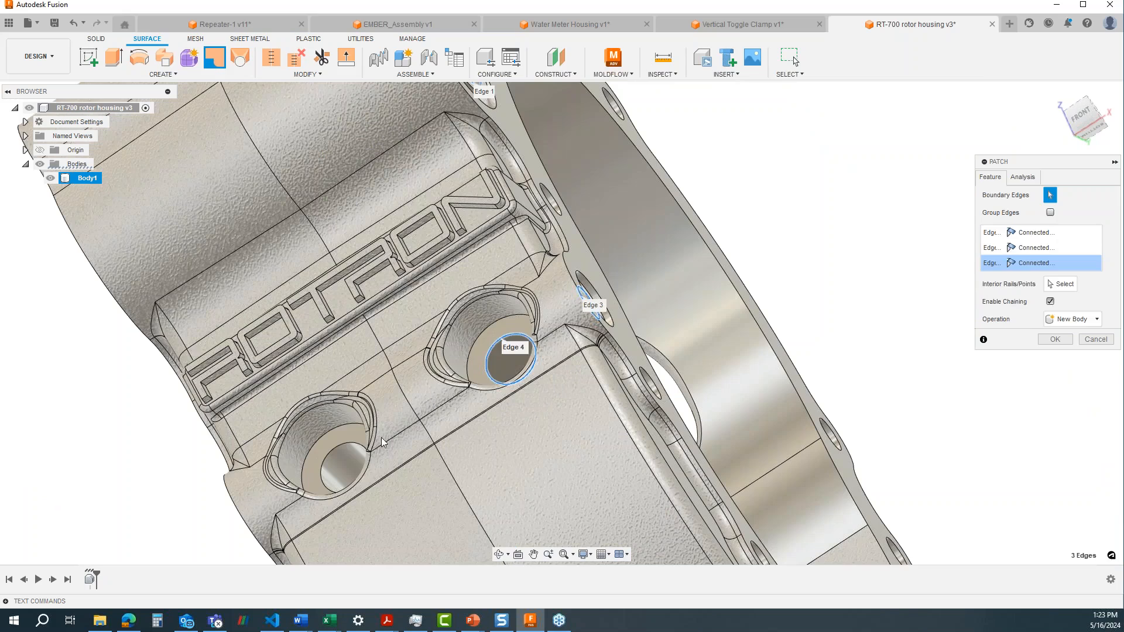
left_click(349, 447)
- Add the small counterbored hole and both large bores on the housing's opposite flange face to the patch boundaries
scroll(349, 447, "down", 3)
middle_click_drag(349, 447, 448, 398, "shift")
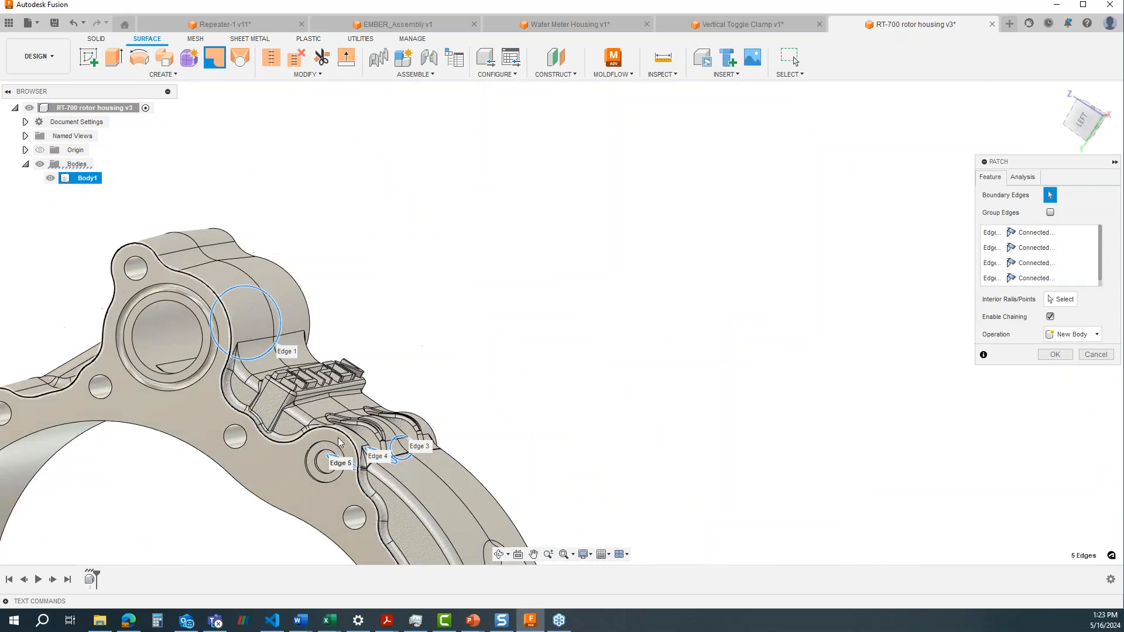
left_click(326, 451)
left_click(179, 372)
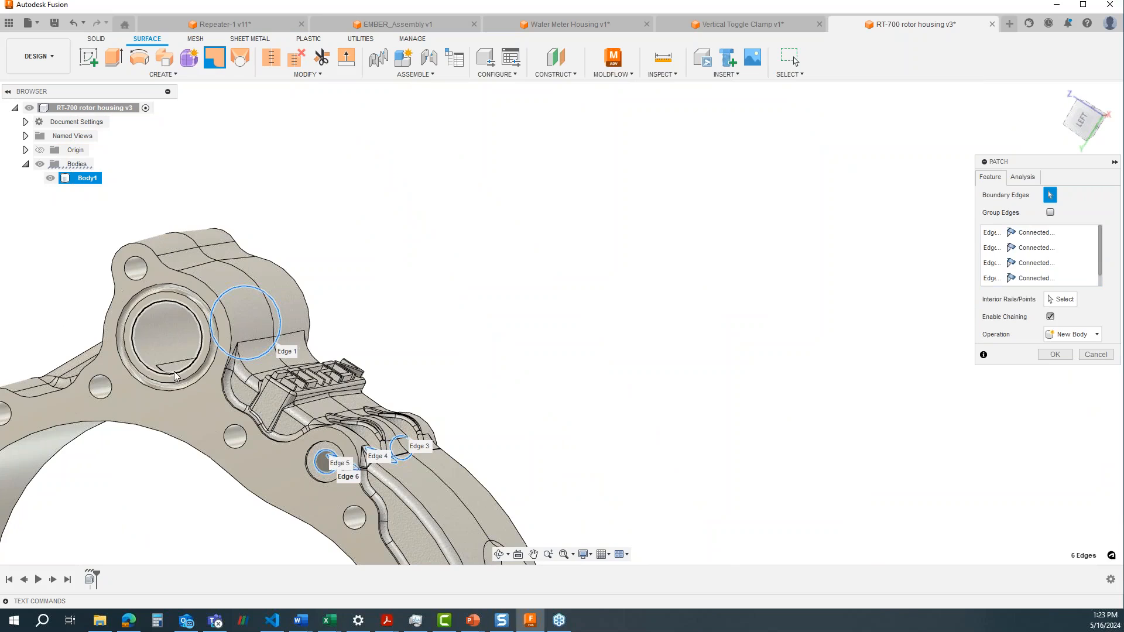
middle_click_drag(186, 415, 224, 158)
middle_click_drag(437, 459, 444, 276)
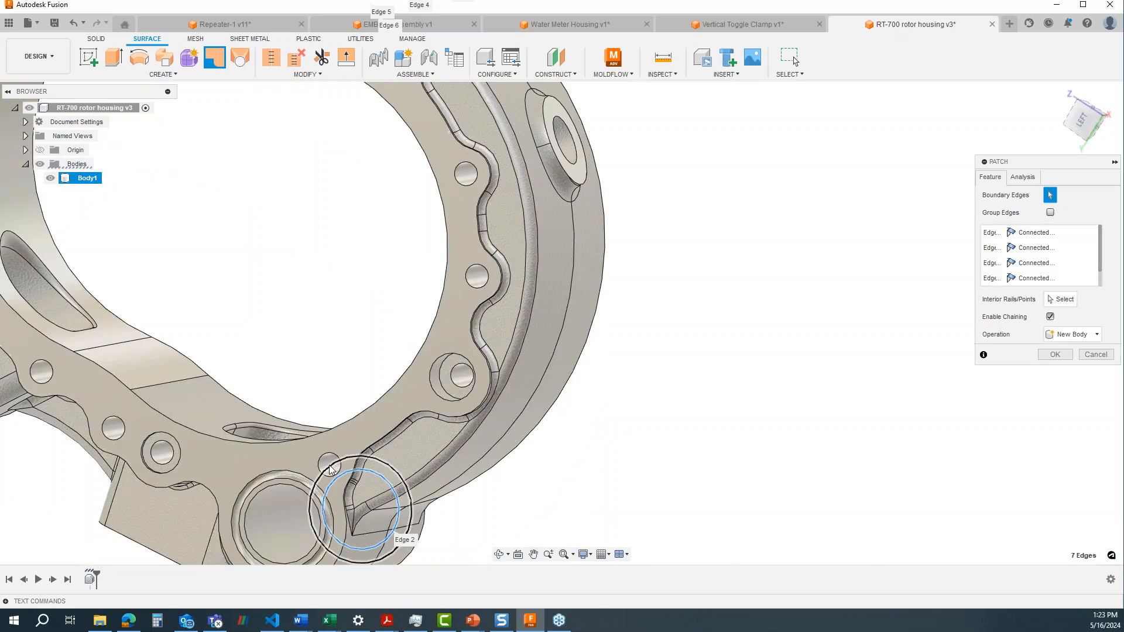
mouse_move(268, 492)
middle_mouse_down()
mouse_move(337, 399)
mouse_move(422, 357)
middle_mouse_up()
left_click(338, 394)
- Add the bore rims of the square flange and the triangular flange to the patch boundaries
scroll(338, 395, "down", 3)
left_click(125, 261)
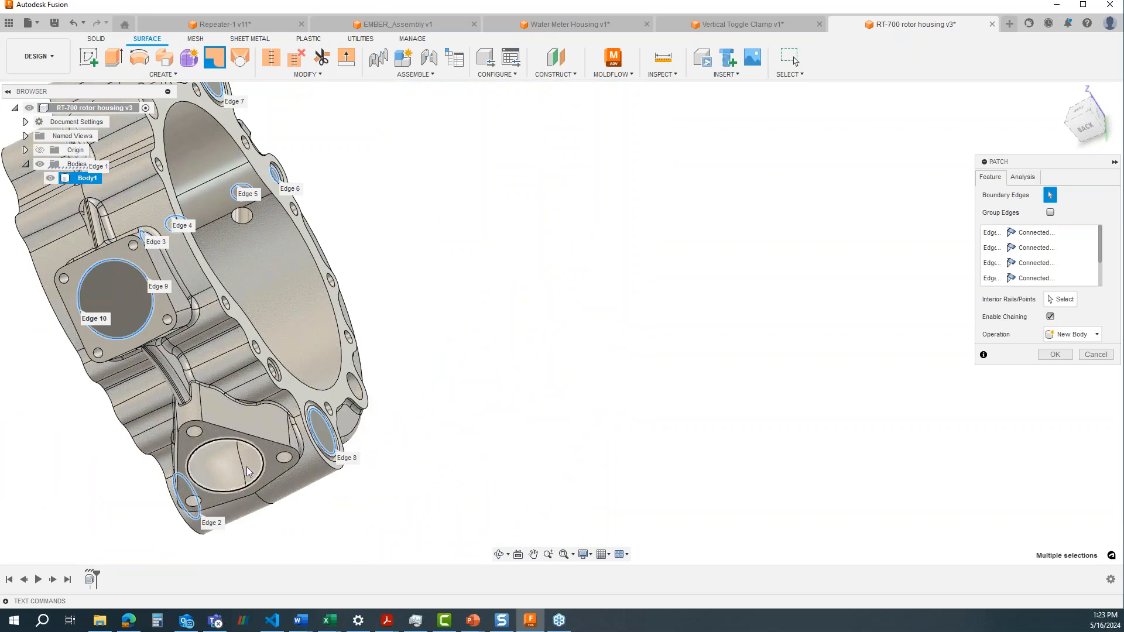
left_click(225, 440)
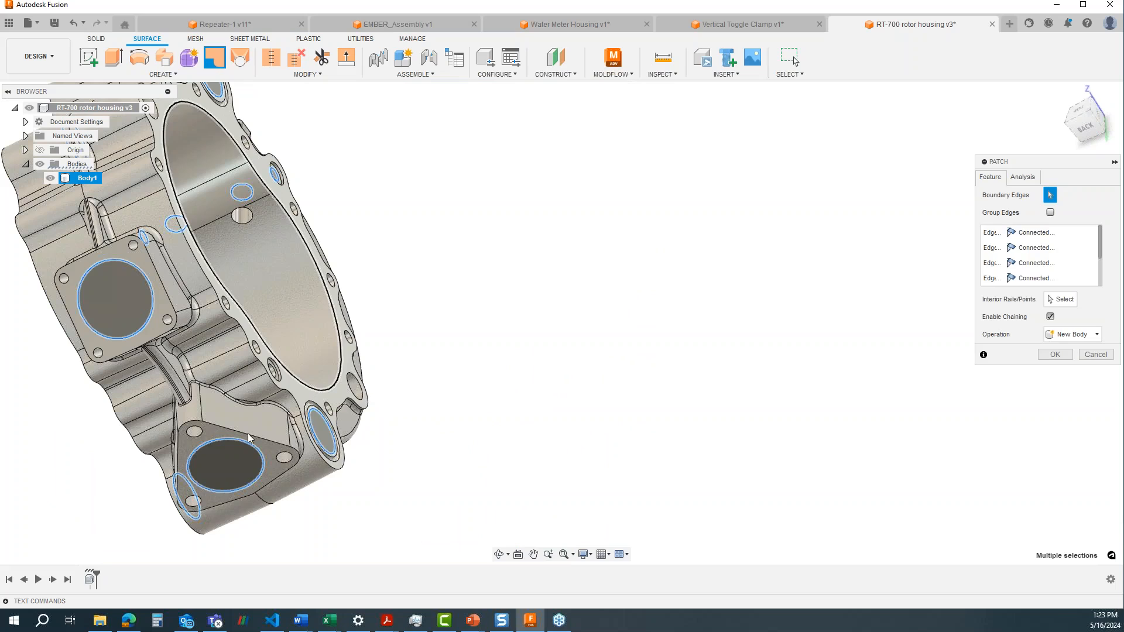
- Add the rims of the large central opening on both housing faces and create all the patches as new bodies
left_click(326, 390)
middle_click_drag(218, 443, 289, 427, "shift")
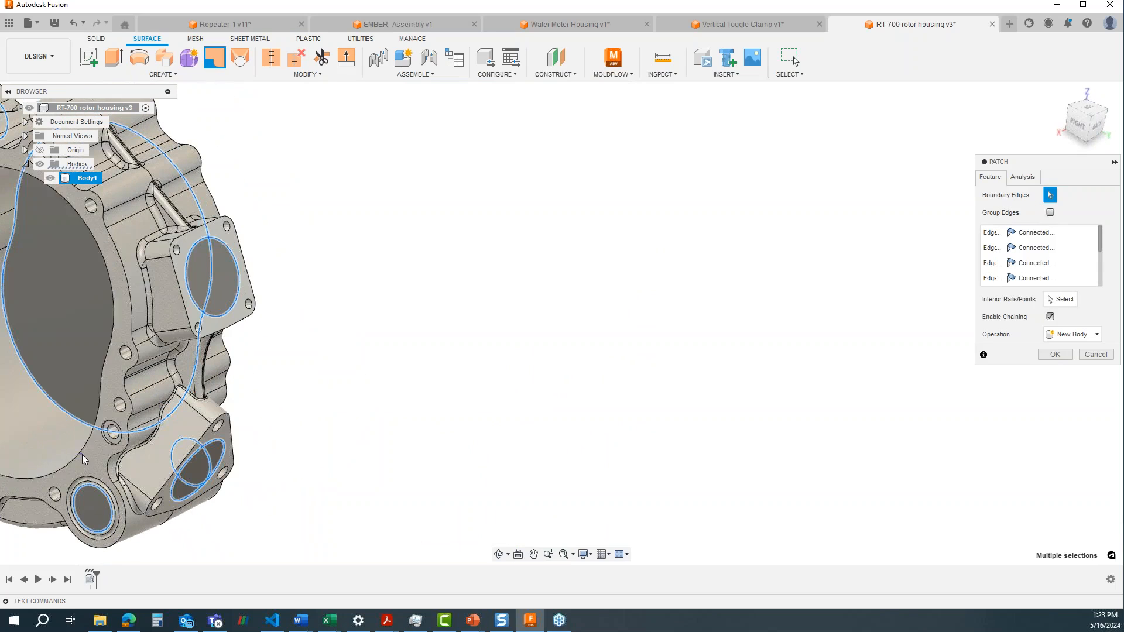
middle_click_drag(50, 478, 469, 419)
left_click(468, 417)
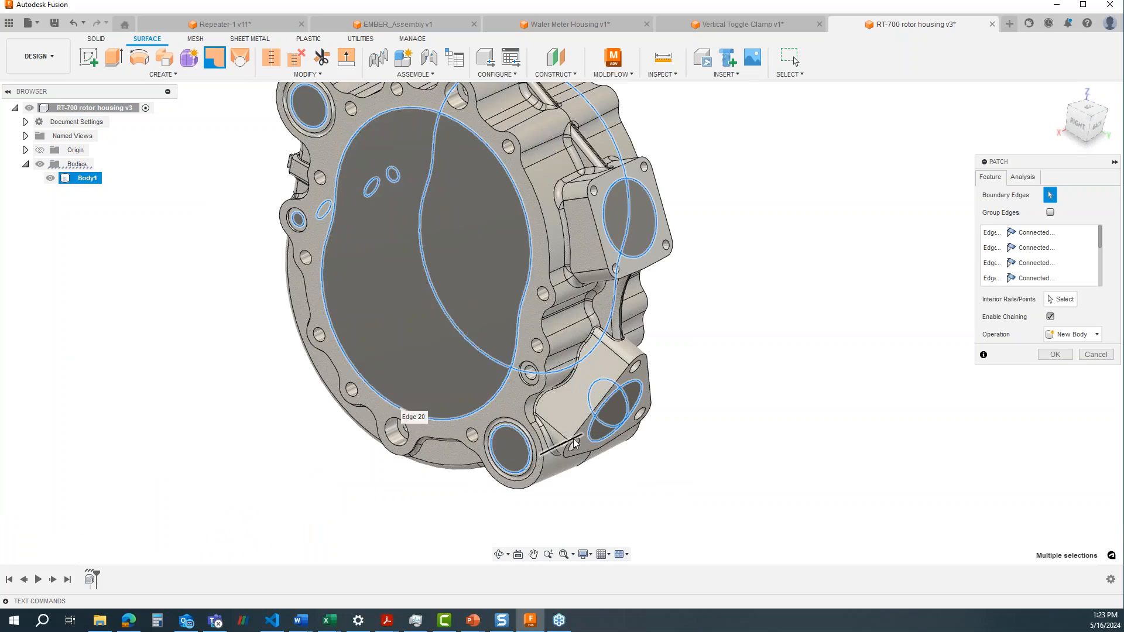
middle_click_drag(419, 460, 466, 459, "shift")
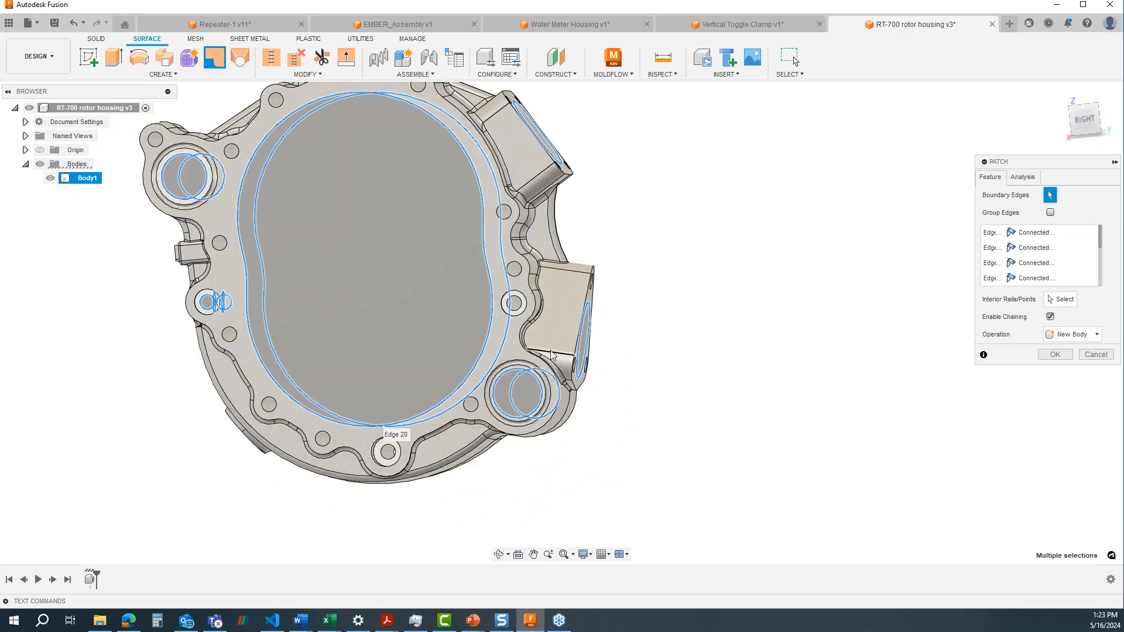
middle_click_drag(506, 301, 530, 410, "shift")
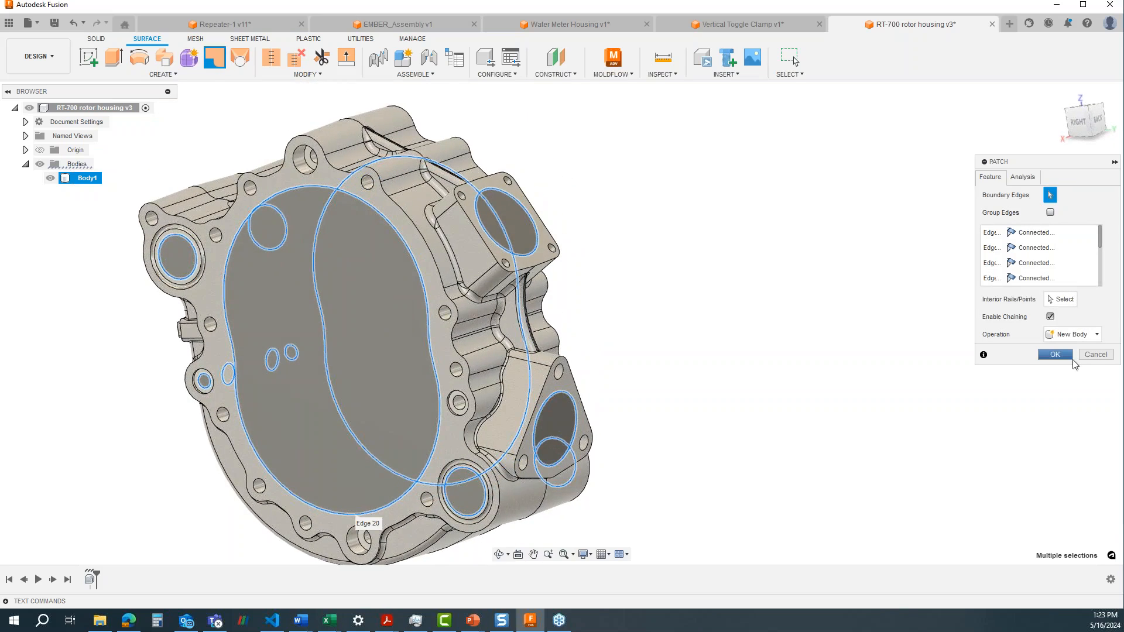
left_click(1055, 355)
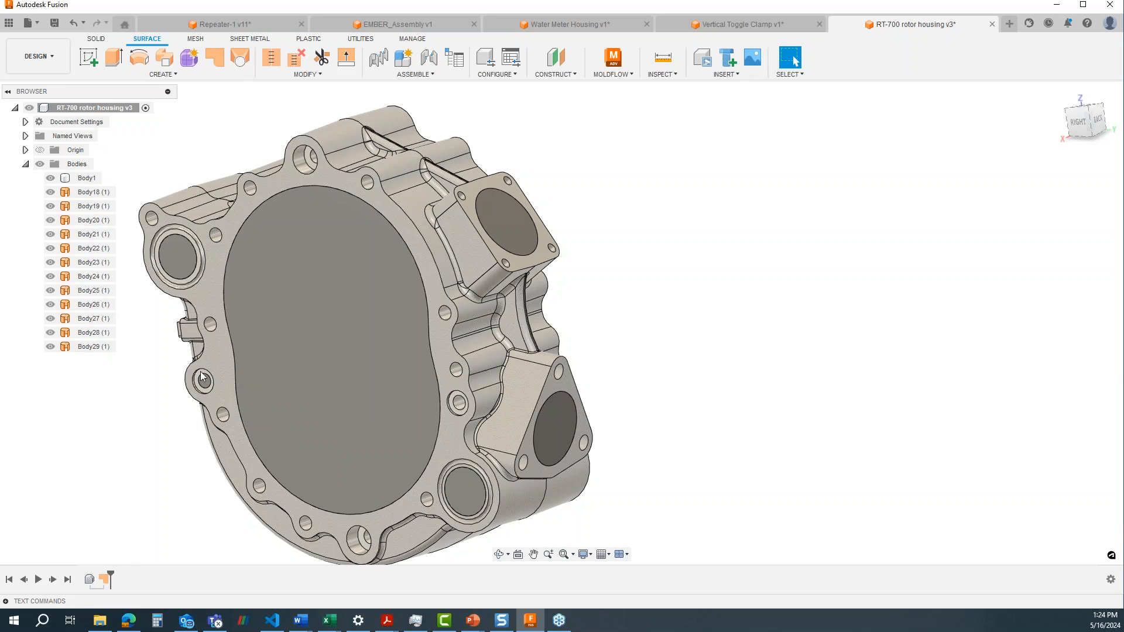
left_click(173, 75)
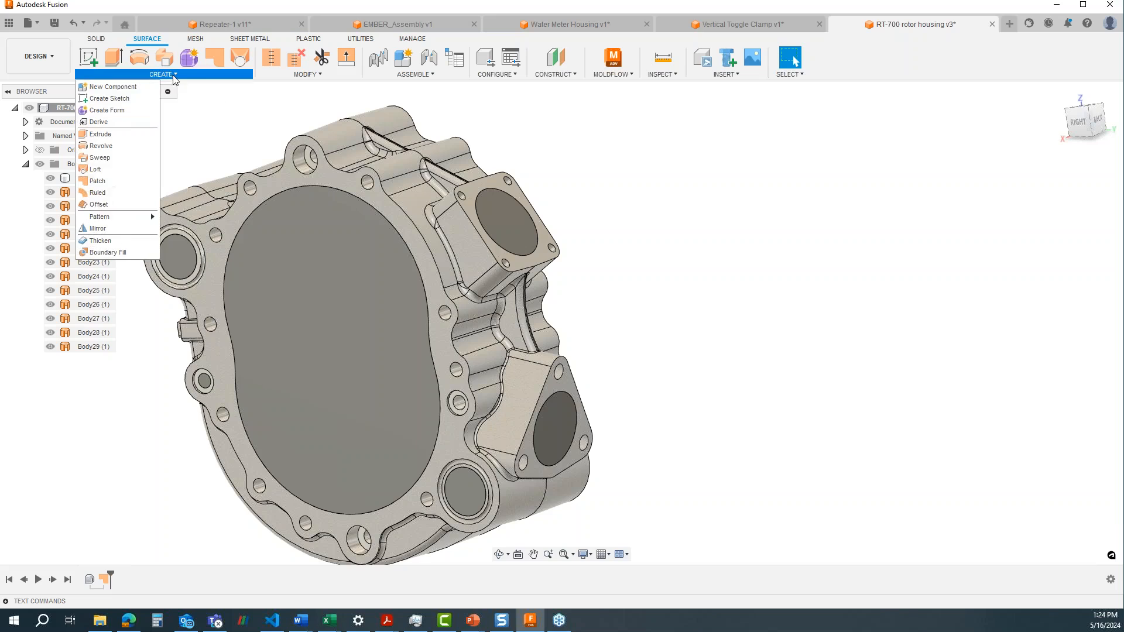
left_click(111, 253)
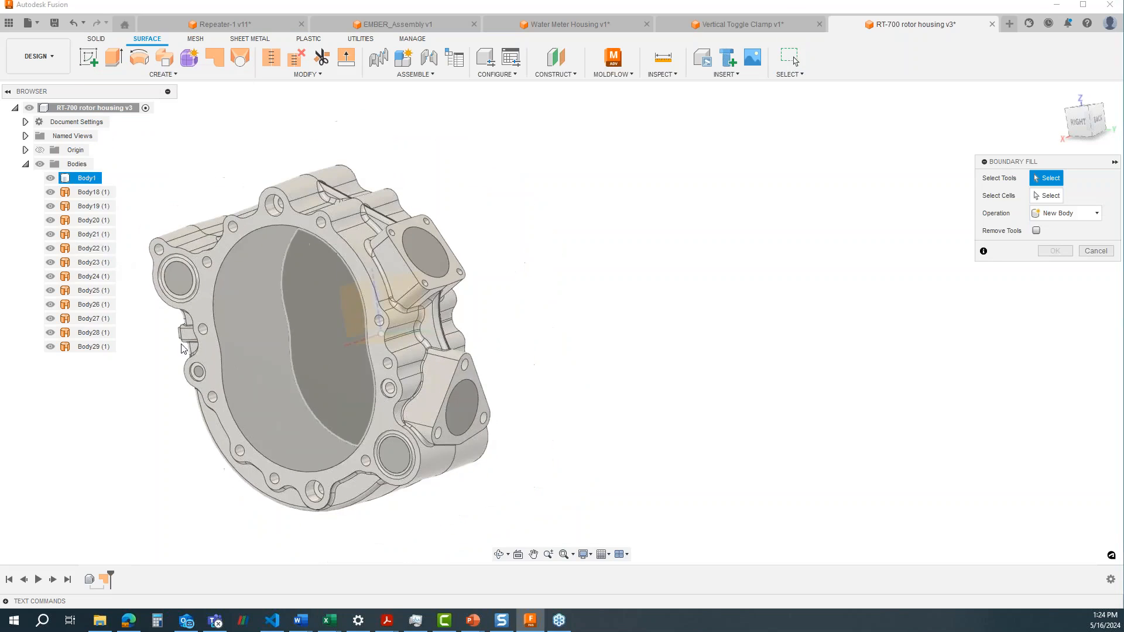
mouse_move(230, 127)
left_mouse_down()
mouse_move(587, 413)
mouse_move(681, 532)
mouse_move(697, 533)
left_mouse_up()
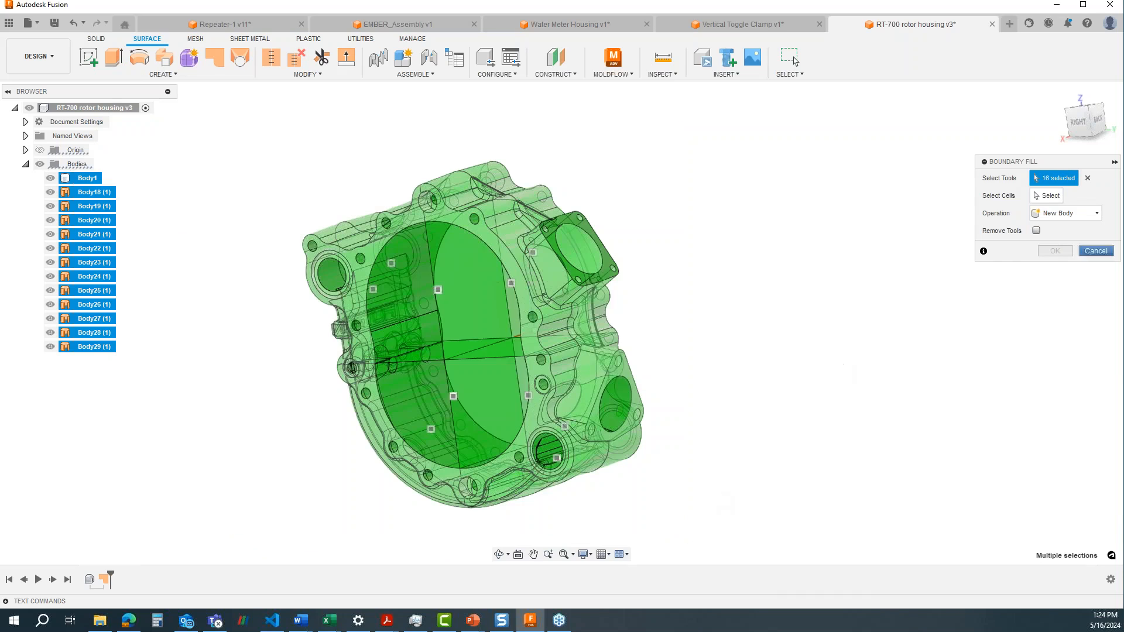
left_click(1048, 197)
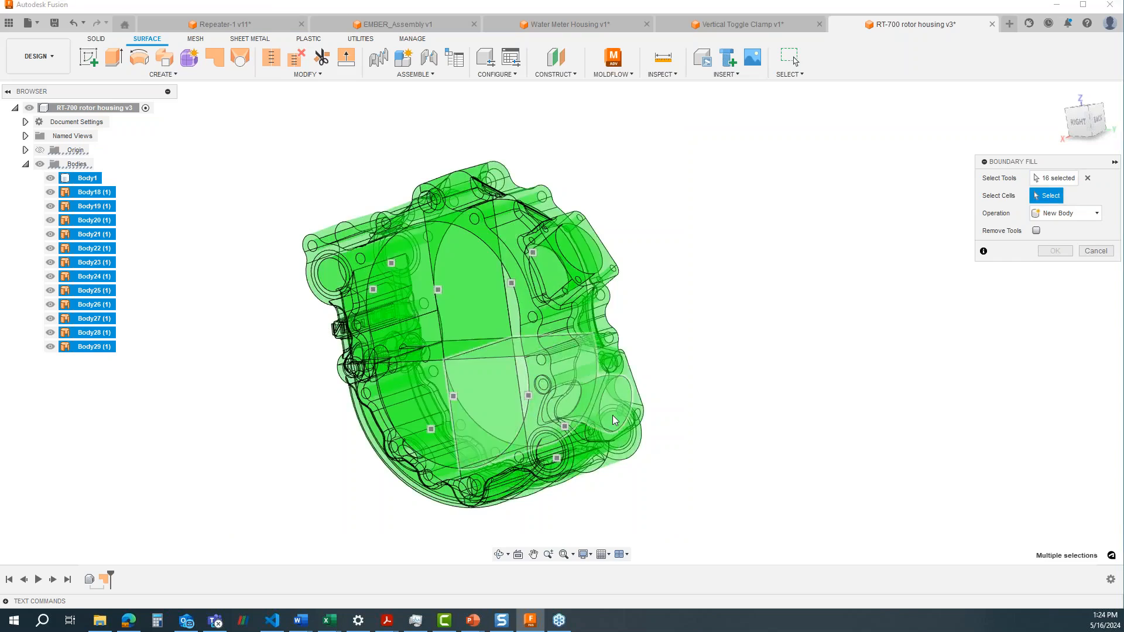
middle_click_drag(559, 395, 1105, 323, "shift")
left_click(1101, 251)
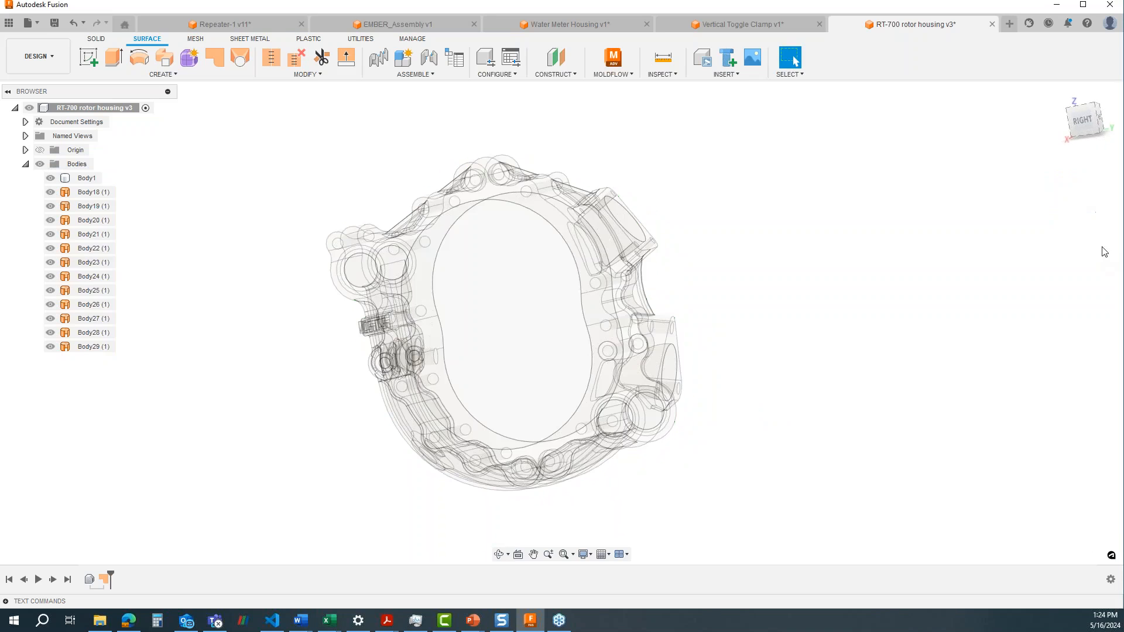
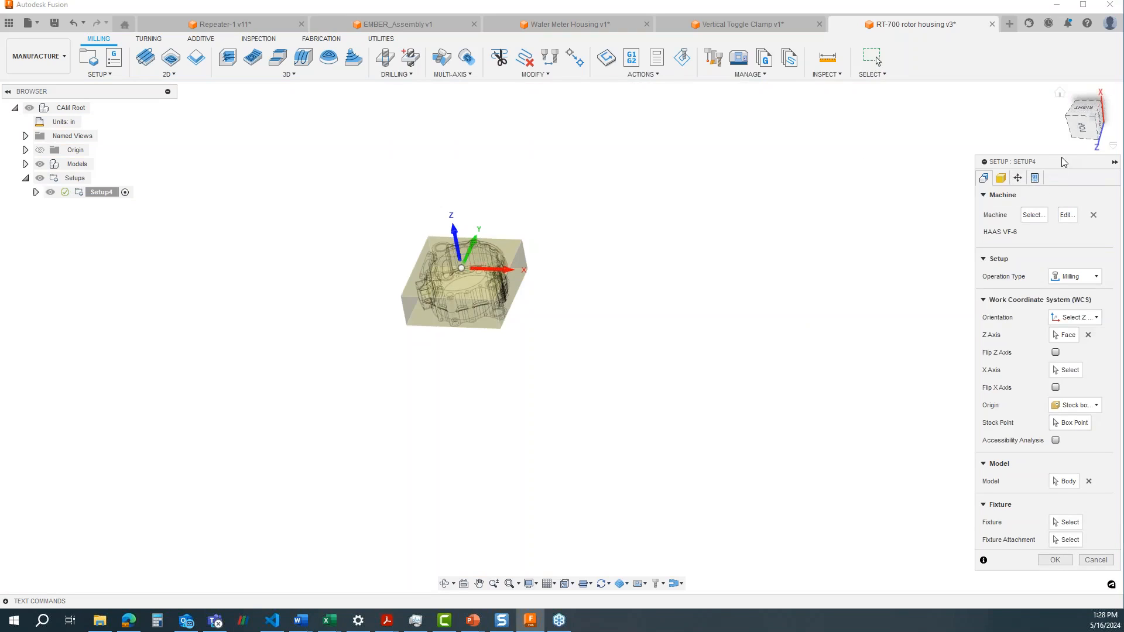
- Examine the part's position on the HAAS VF-6 table in Setup4 and open the machine movement preview
left_click(1018, 179)
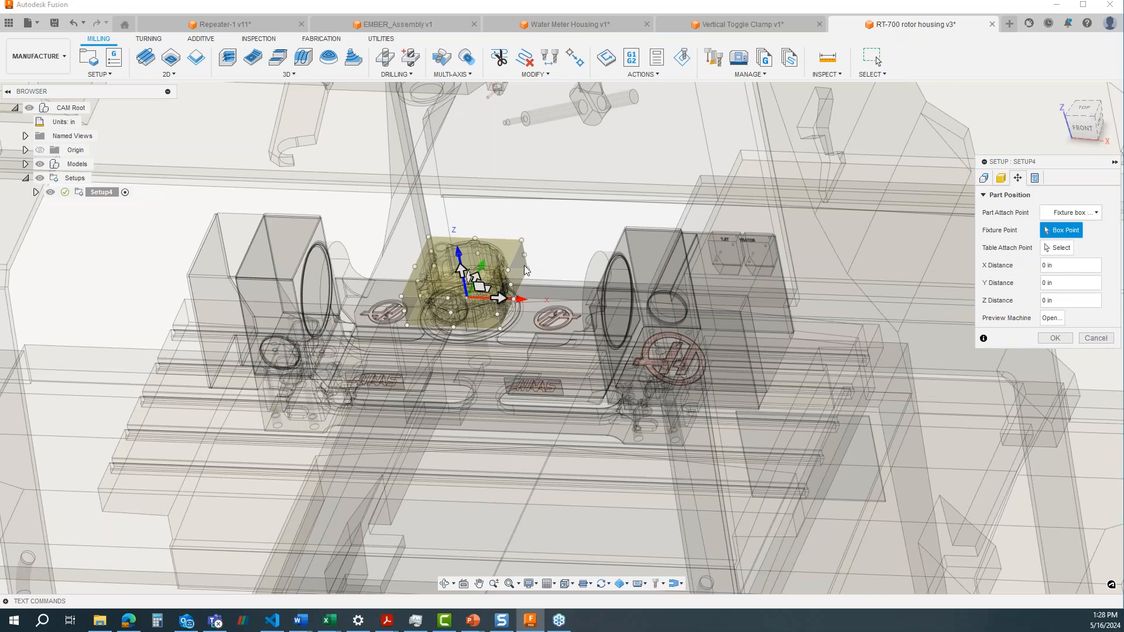
left_click(984, 179)
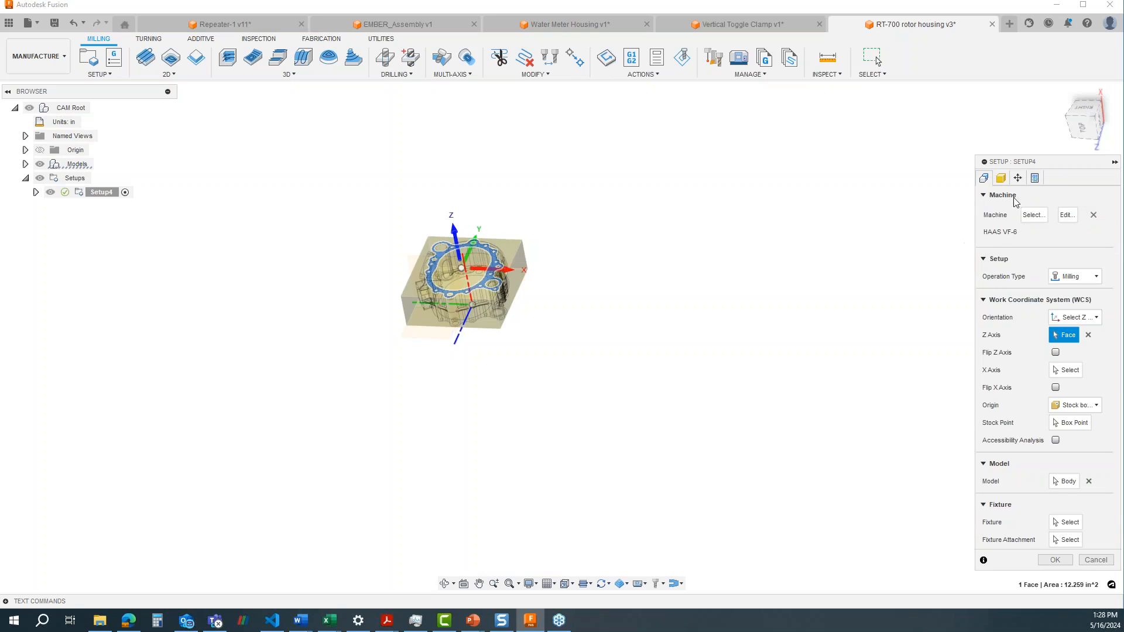
left_click(1017, 179)
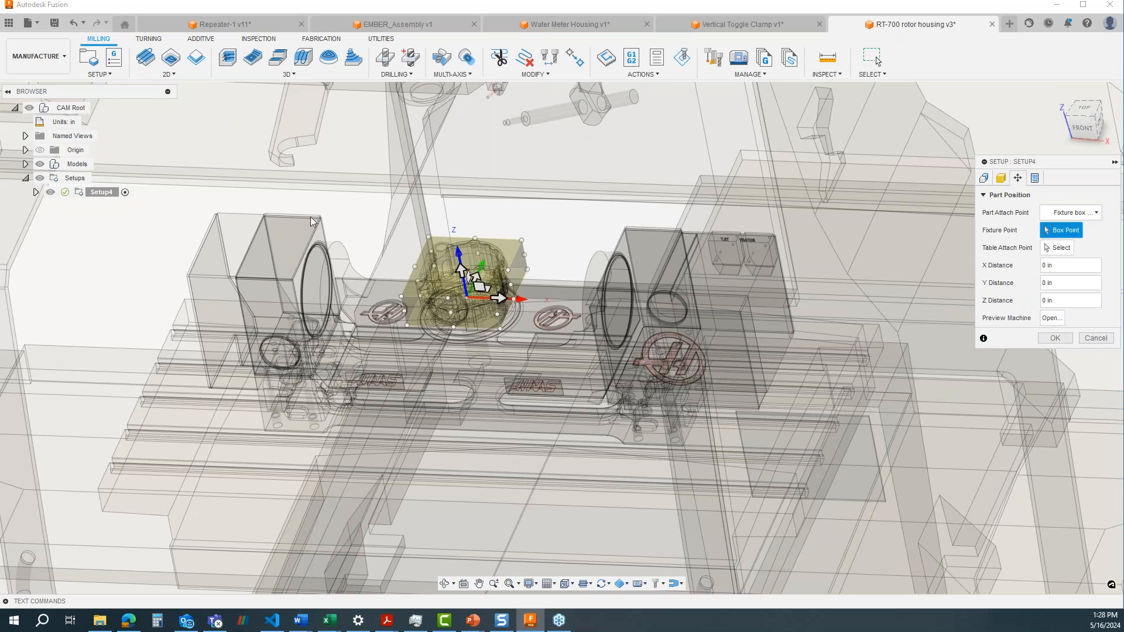
scroll(454, 316, "up", 5)
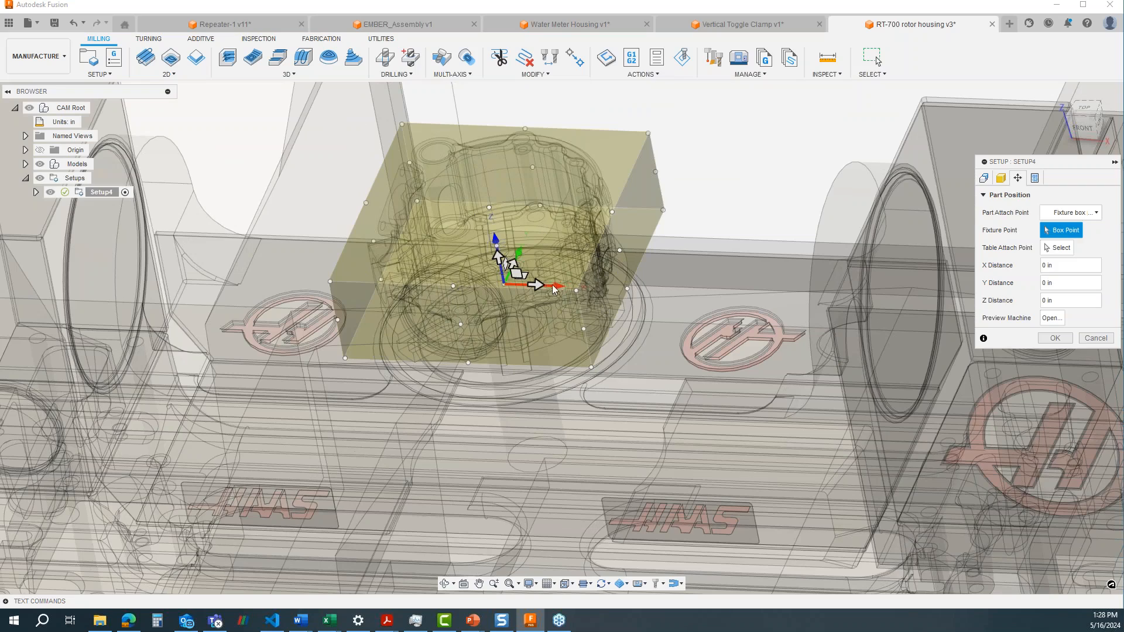
scroll(524, 350, "down", 1)
scroll(524, 350, "down", 3)
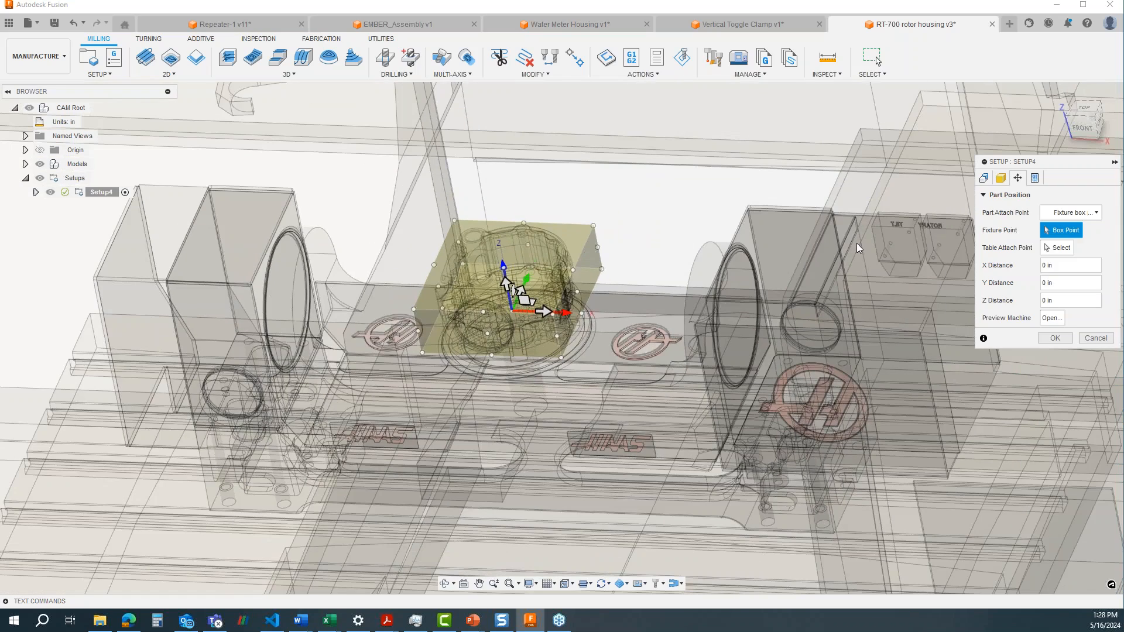
left_click(1060, 320)
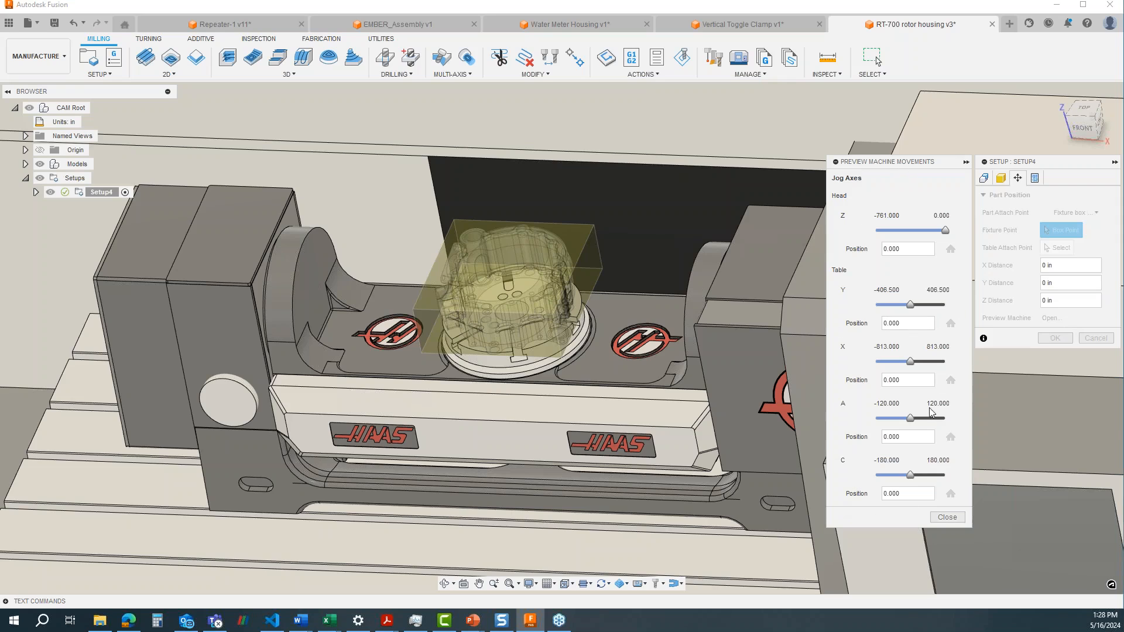
scroll(790, 387, "down", 5)
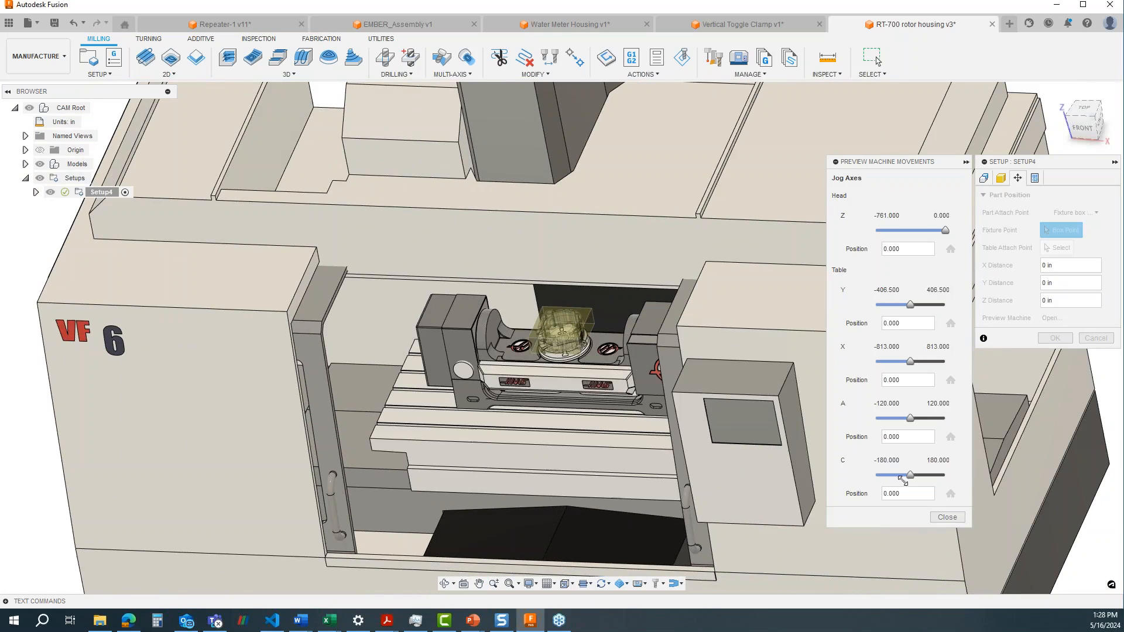
- Jog the machine axes in the preview to Y 51.239, X 102.479, A 9.075, C 34.789 and Z -306.957
left_click_drag(912, 306, 917, 309)
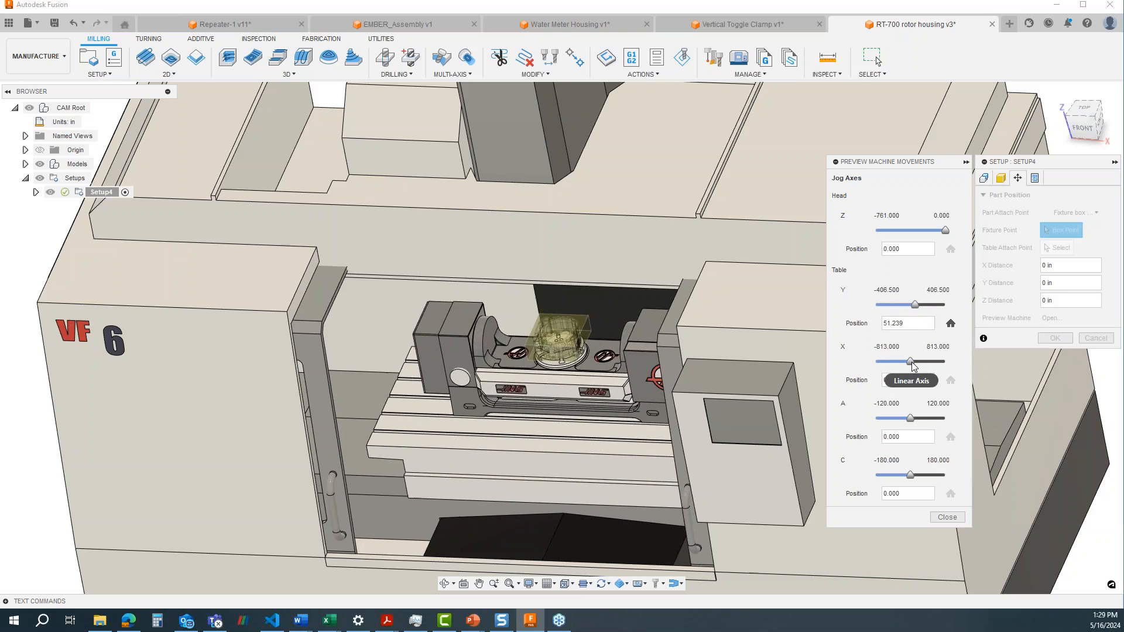
mouse_move(910, 362)
left_mouse_down()
mouse_move(926, 363)
mouse_move(901, 362)
mouse_move(915, 362)
left_mouse_up()
left_click_drag(910, 418, 917, 419)
left_click_drag(910, 474, 919, 475)
left_click_drag(945, 230, 919, 233)
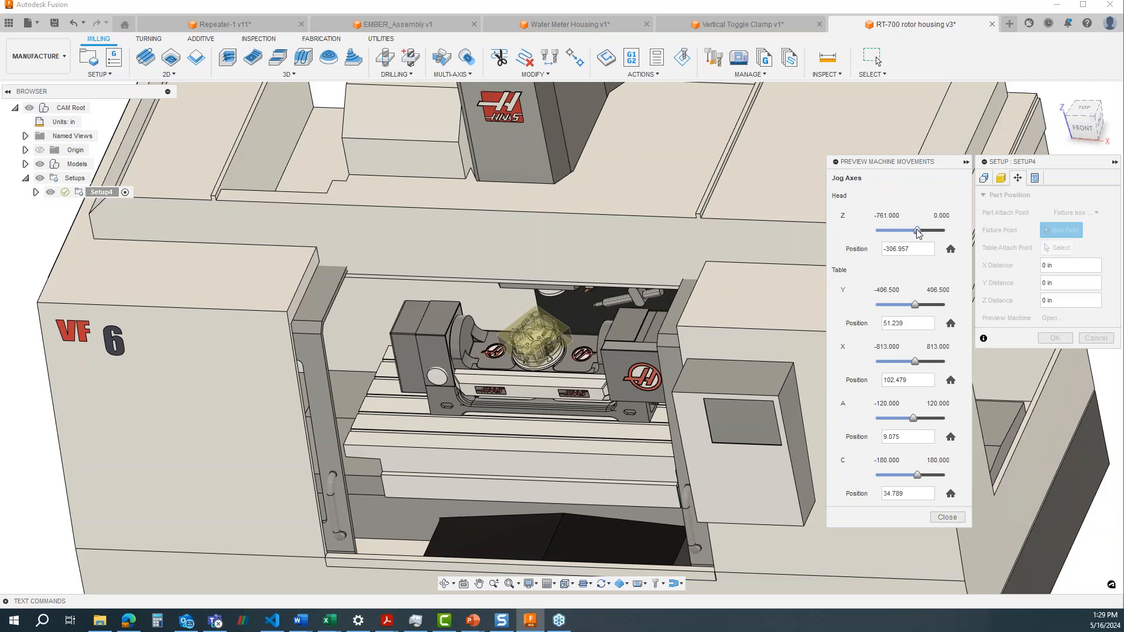
scroll(522, 337, "up", 6)
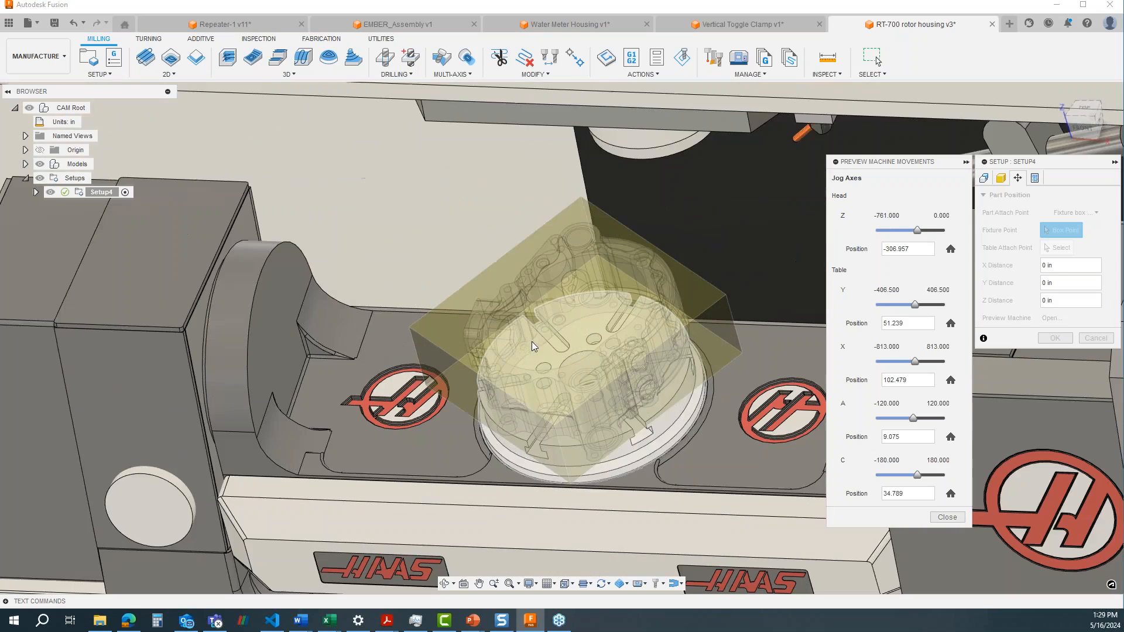
scroll(528, 363, "down", 5)
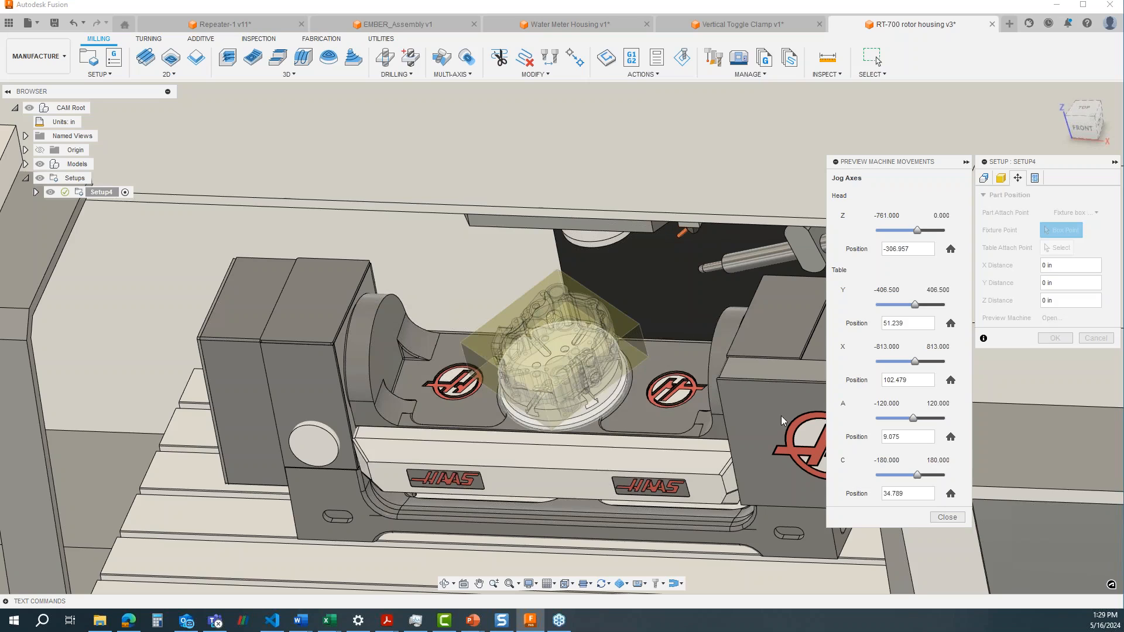
mouse_move(917, 475)
left_mouse_down()
mouse_move(897, 478)
mouse_move(924, 484)
mouse_move(893, 483)
mouse_move(918, 484)
left_mouse_up()
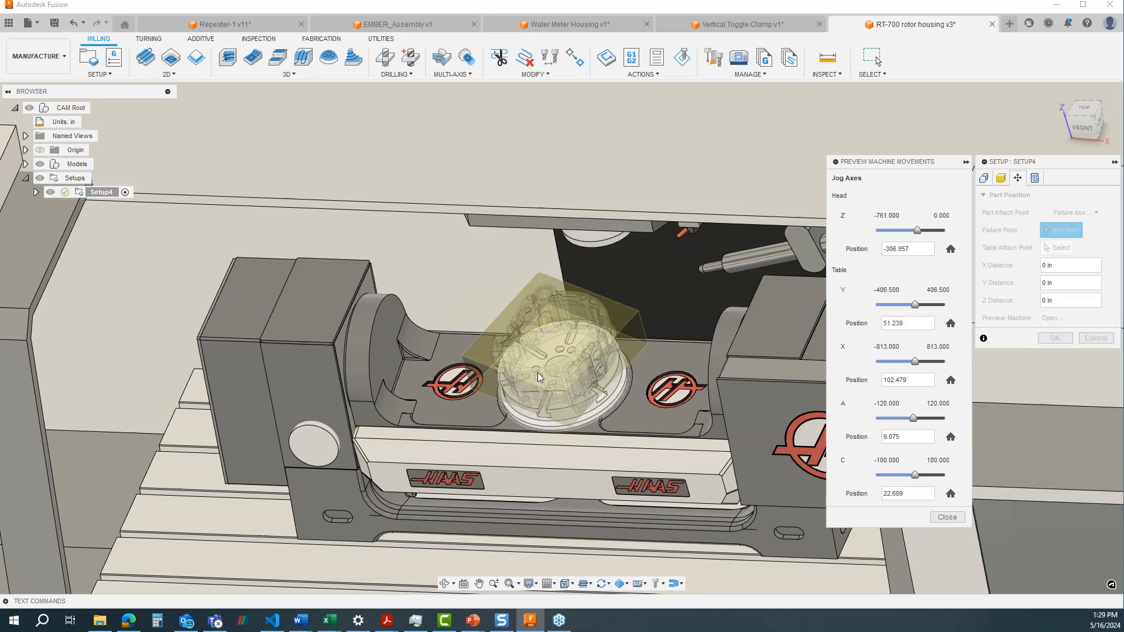
mouse_move(917, 478)
left_mouse_down()
mouse_move(904, 479)
mouse_move(934, 478)
mouse_move(916, 478)
left_mouse_up()
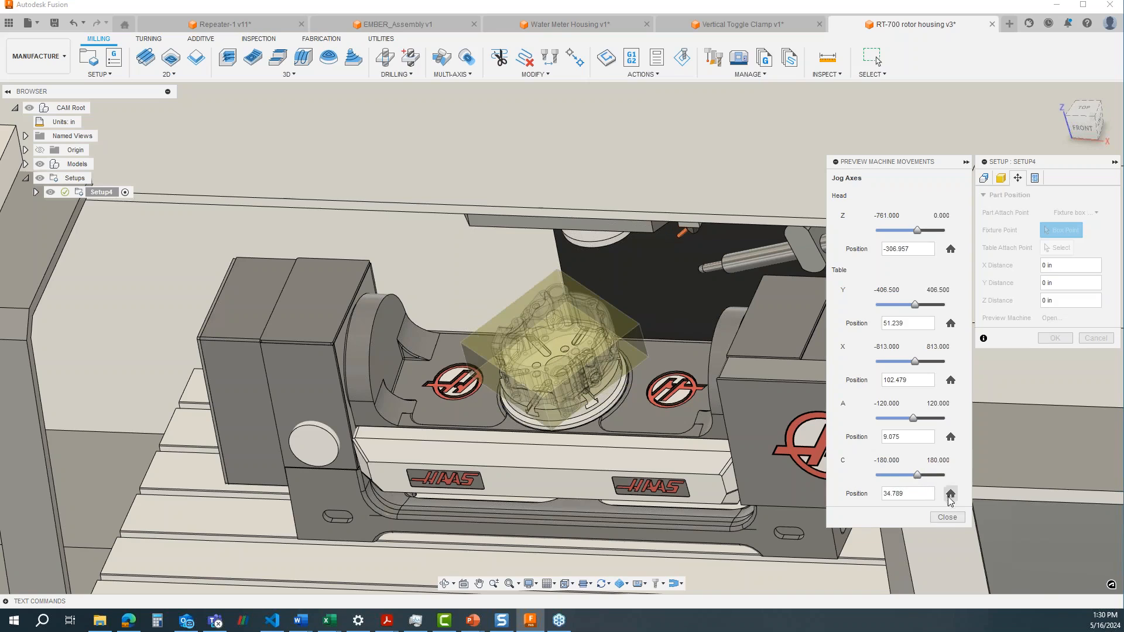
- Return the C, A, X, Y and Z axes to their home positions and close the machine movement preview
left_click(949, 493)
left_click(950, 436)
left_click(950, 379)
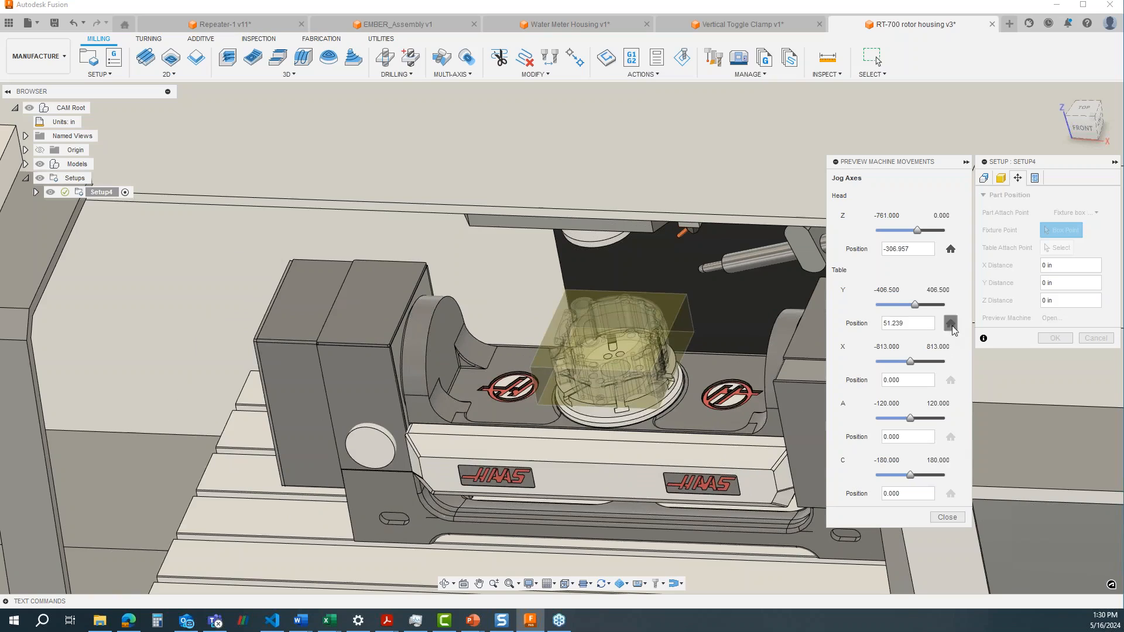
left_click(950, 324)
left_click(950, 252)
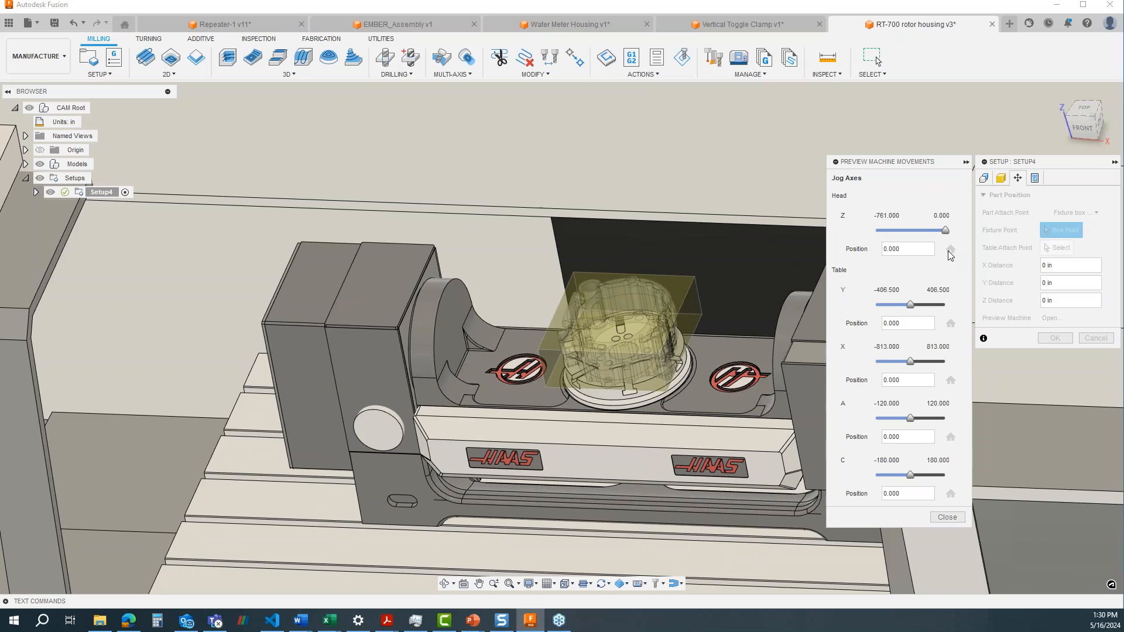
left_click(946, 518)
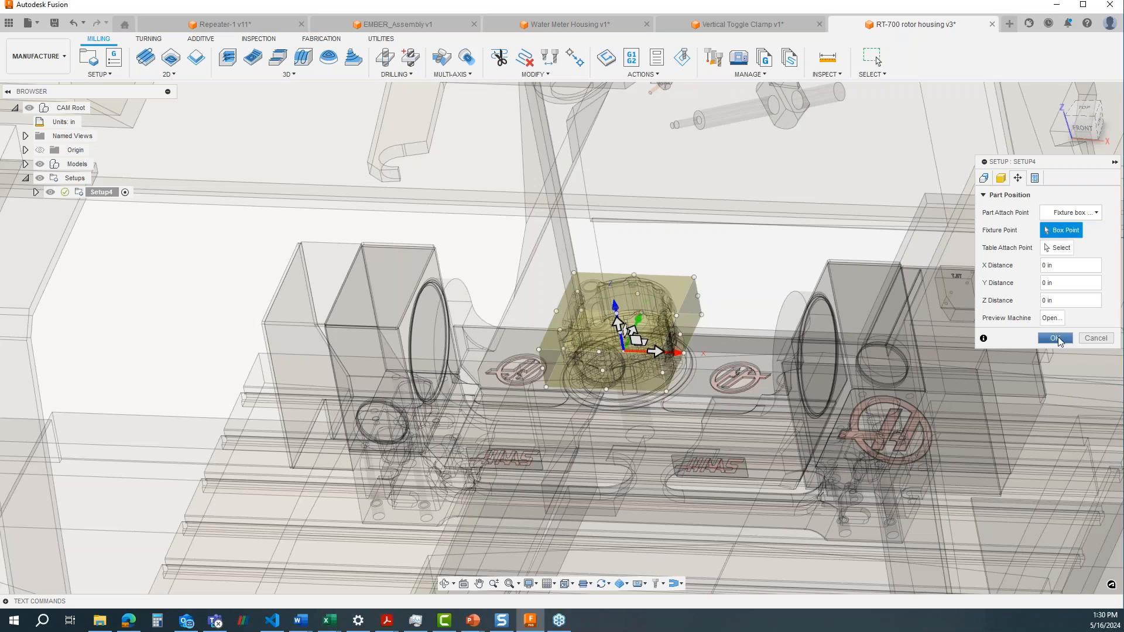
- Accept the Setup4 settings and clear the selection with the whole machine in view
left_click(1054, 338)
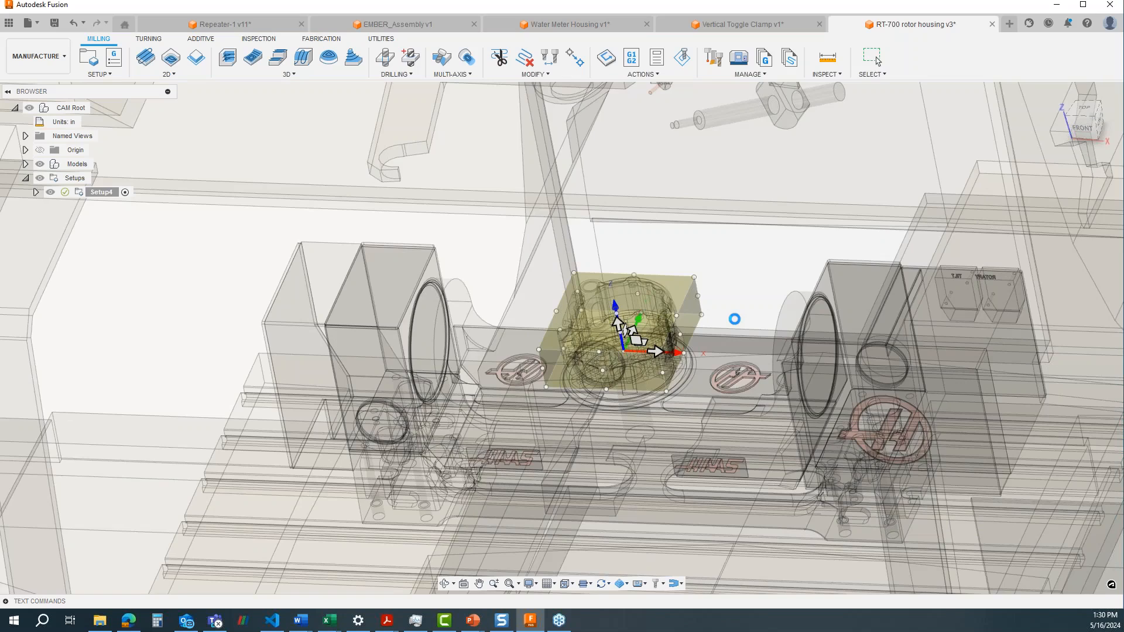
scroll(720, 332, "down", 6)
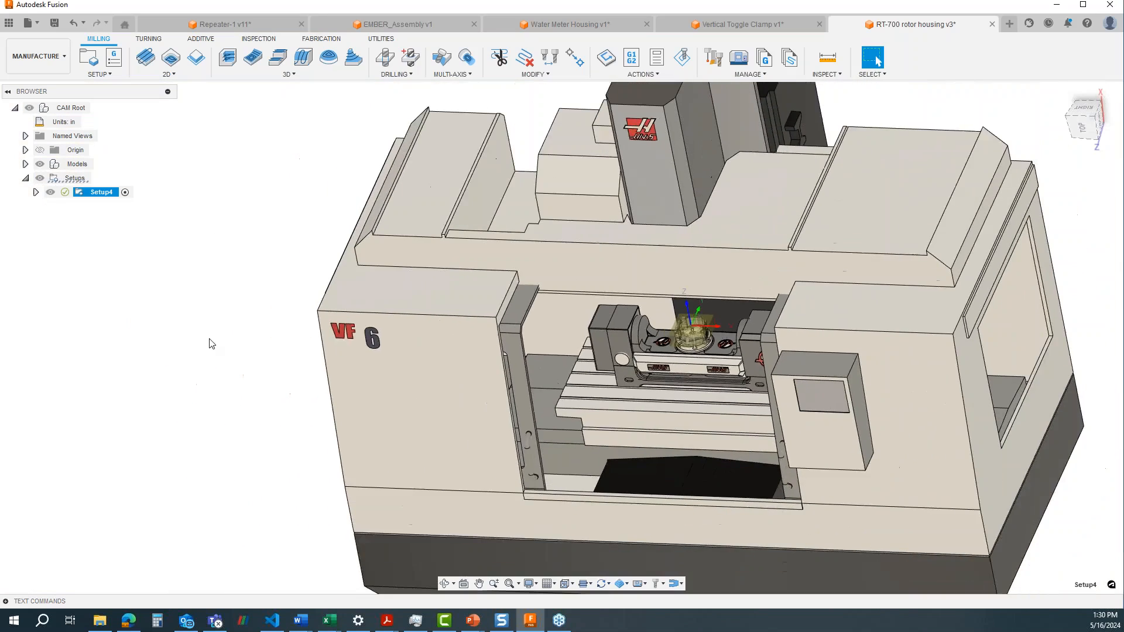
left_click(211, 343)
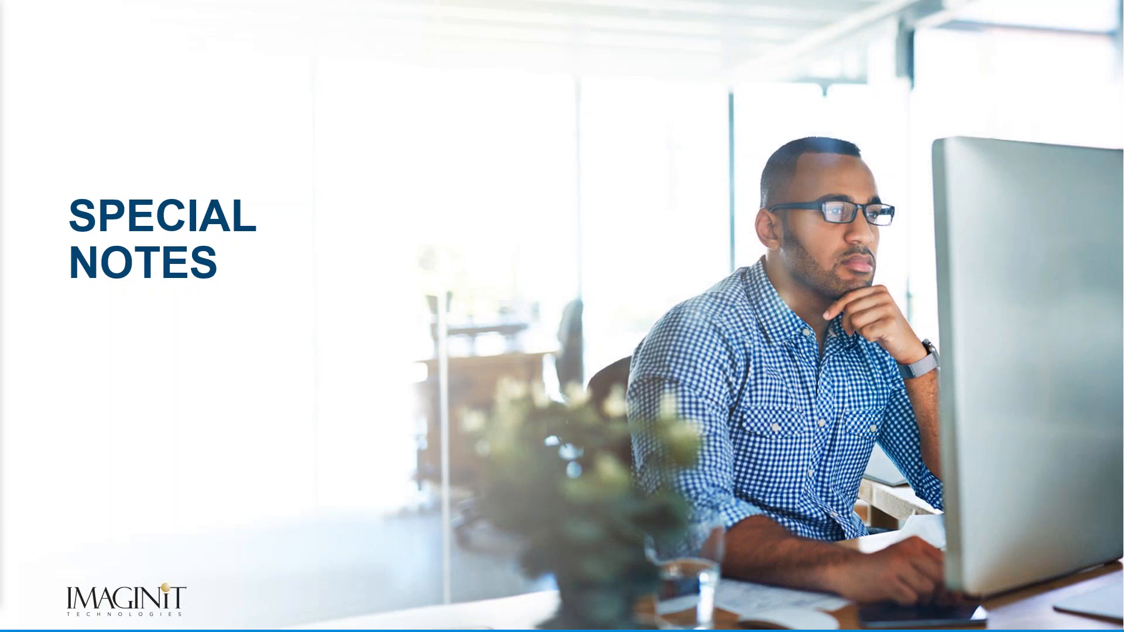
key("Right")
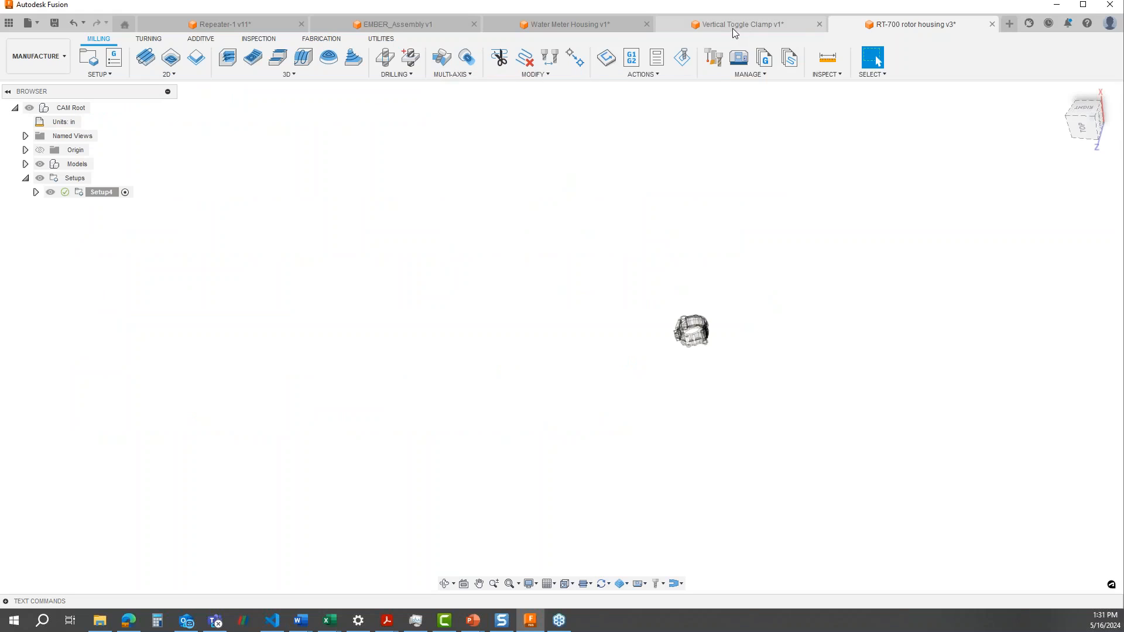
- Switch to the Water Meter Housing design and hide Body5, Body6, Body7 and Body8, leaving only Body1 displayed
left_click(586, 32)
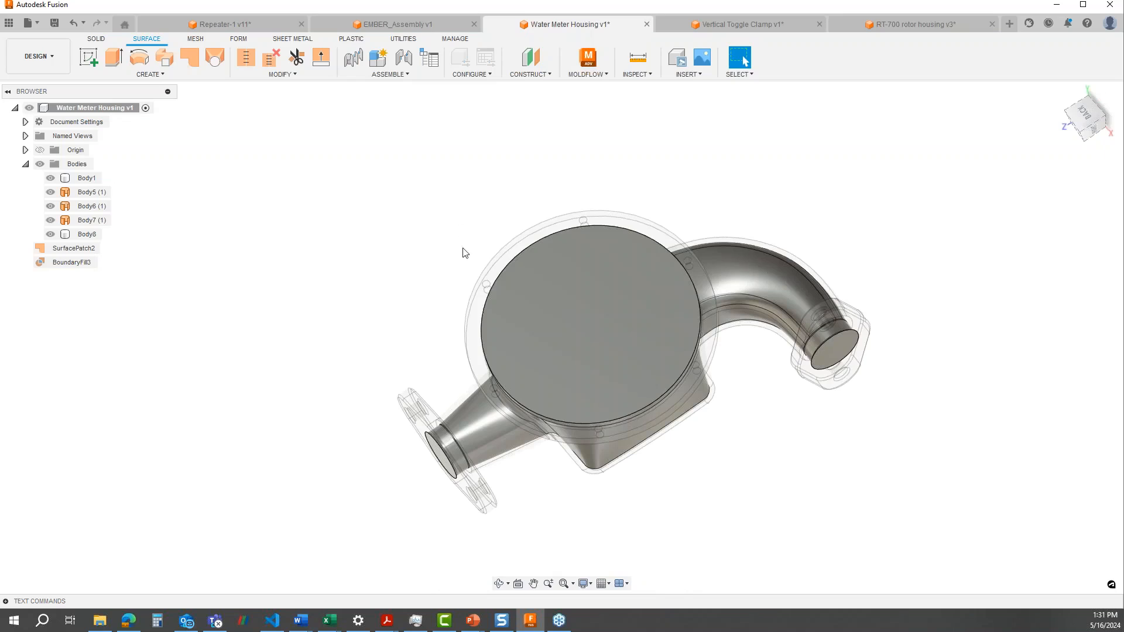
left_click(50, 192)
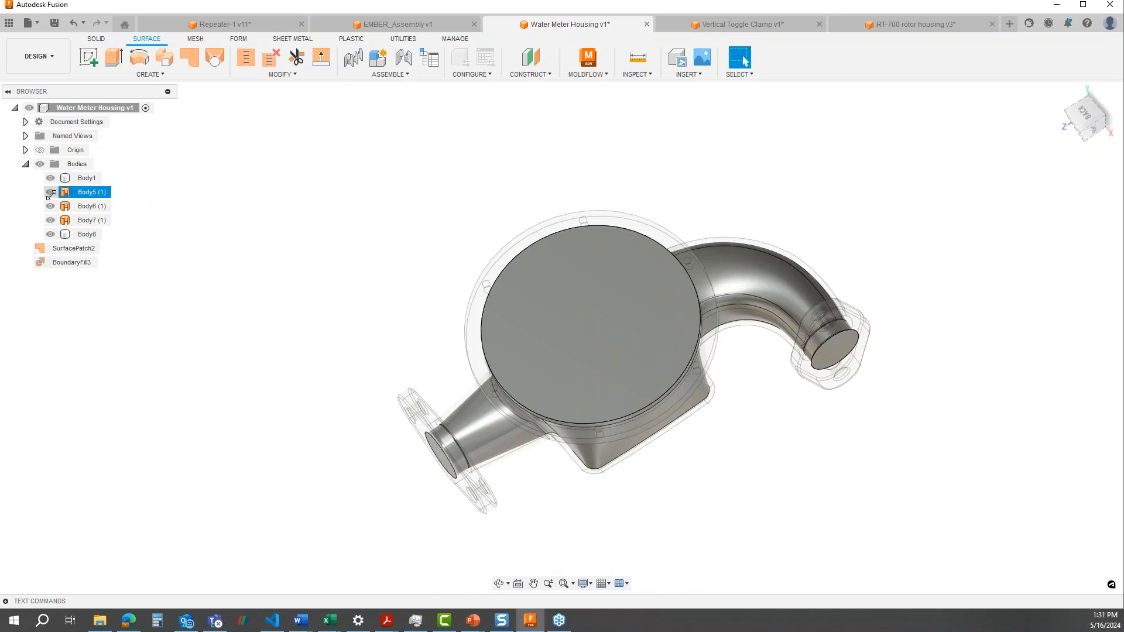
left_click(50, 206)
left_click(51, 220)
left_click(50, 234)
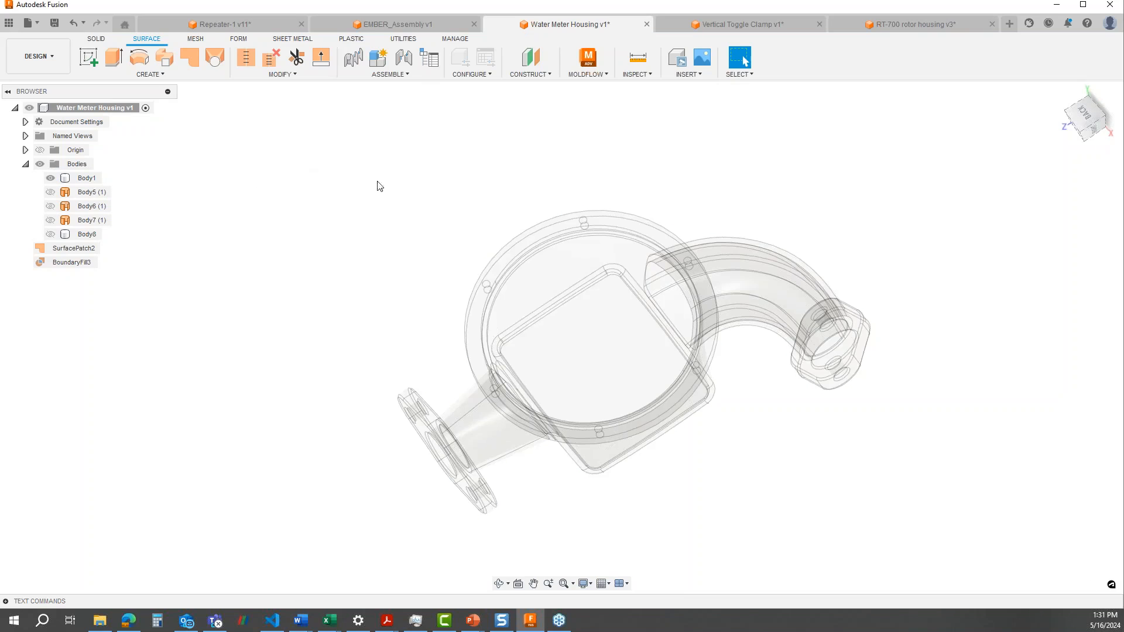
middle_click_drag(535, 263, 470, 244)
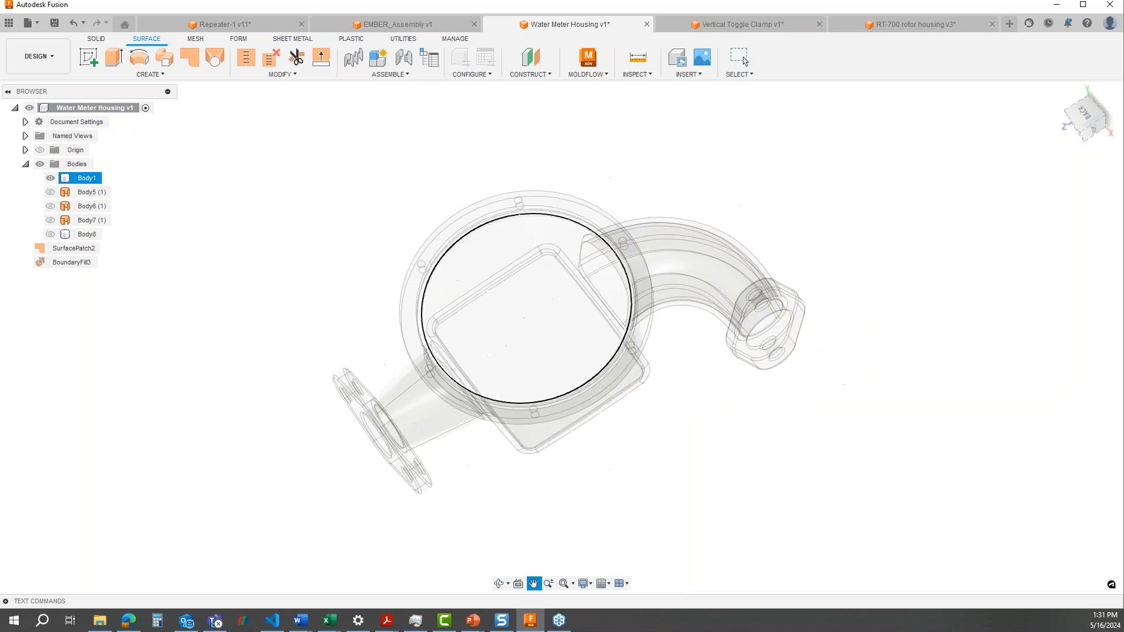
- Look through the installed add-ins for ManufacturingSustainabilityInsights and close the Scripts and Add-Ins dialog
left_click(405, 39)
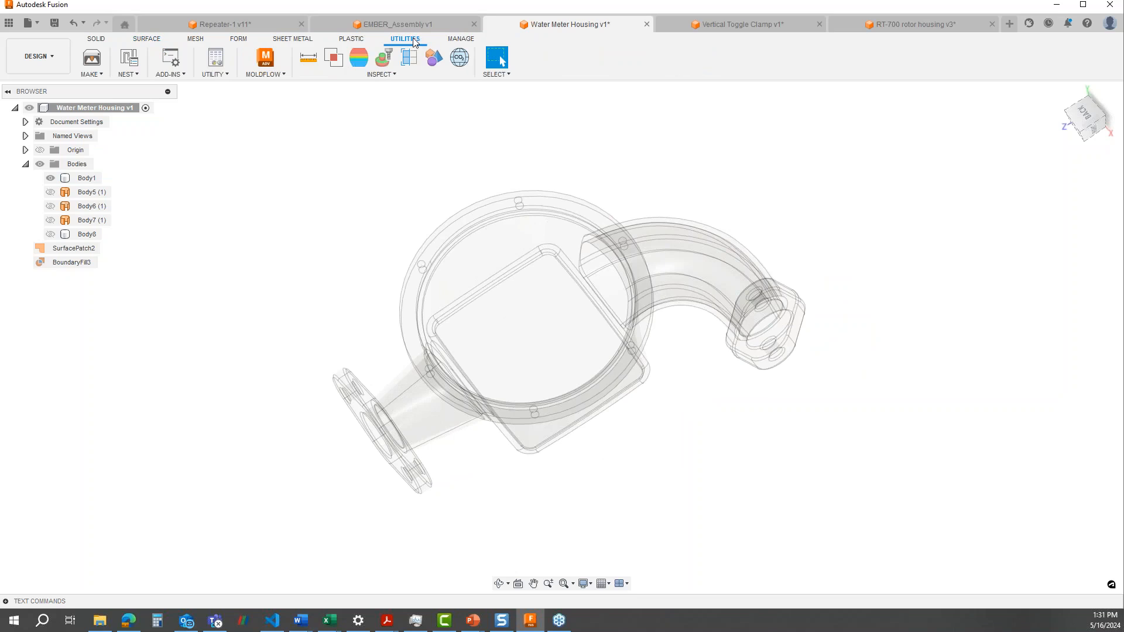
left_click(162, 59)
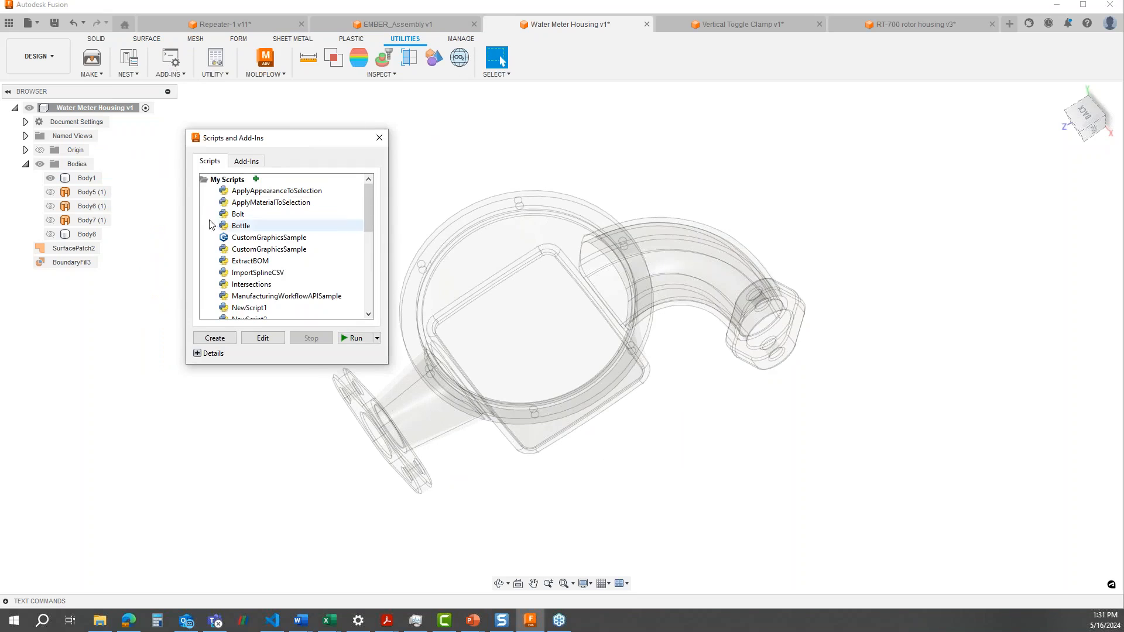
left_click(250, 160)
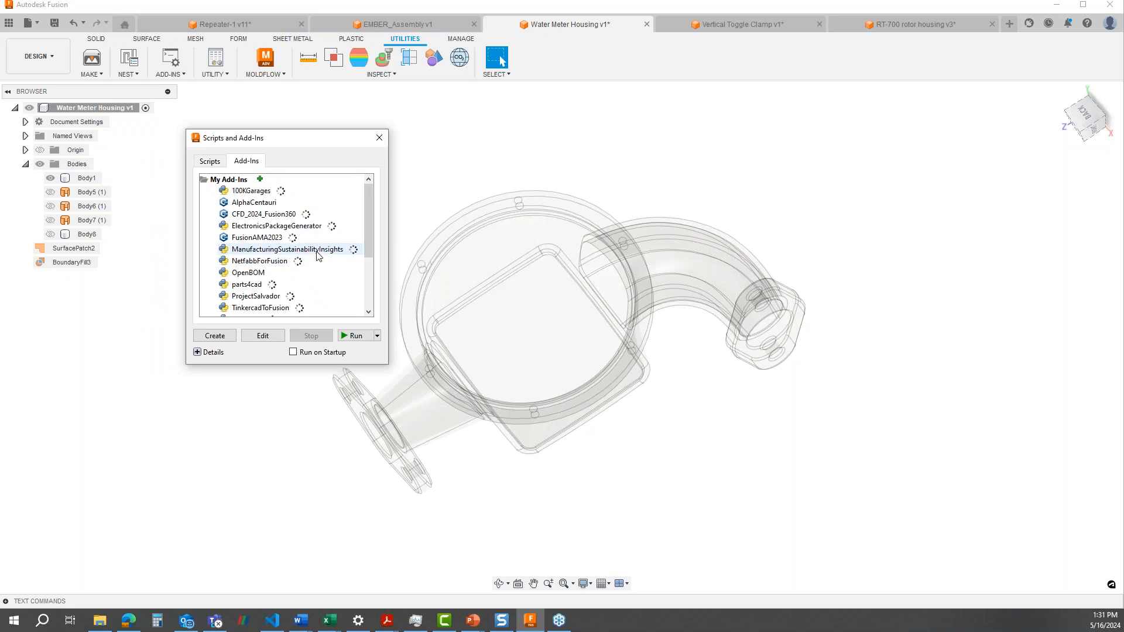
left_click(378, 138)
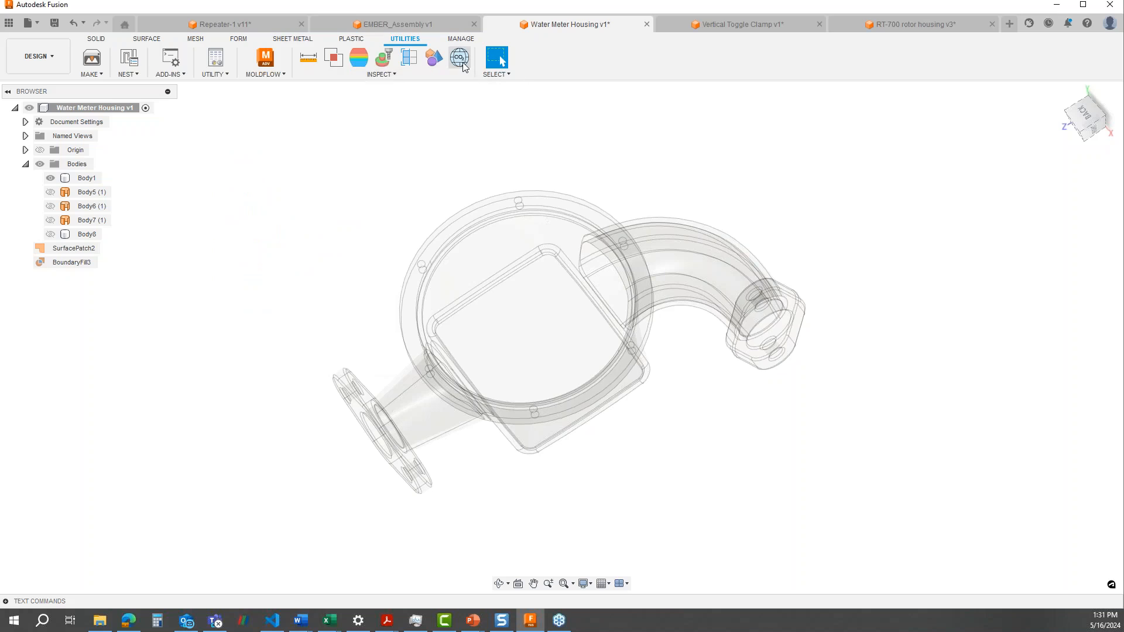
- Start Manufacturing Sustainability Insights on Body1 with the additive manufacturing type, Steel as the closest known material and North America as the region
left_click(460, 59)
left_click(624, 266)
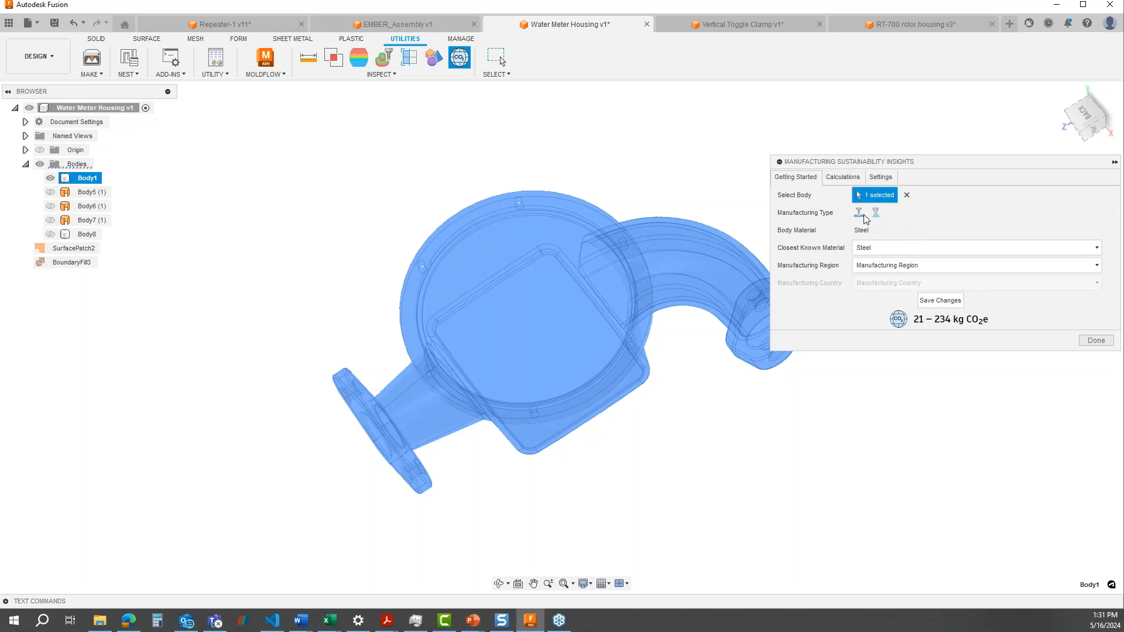
left_click(876, 212)
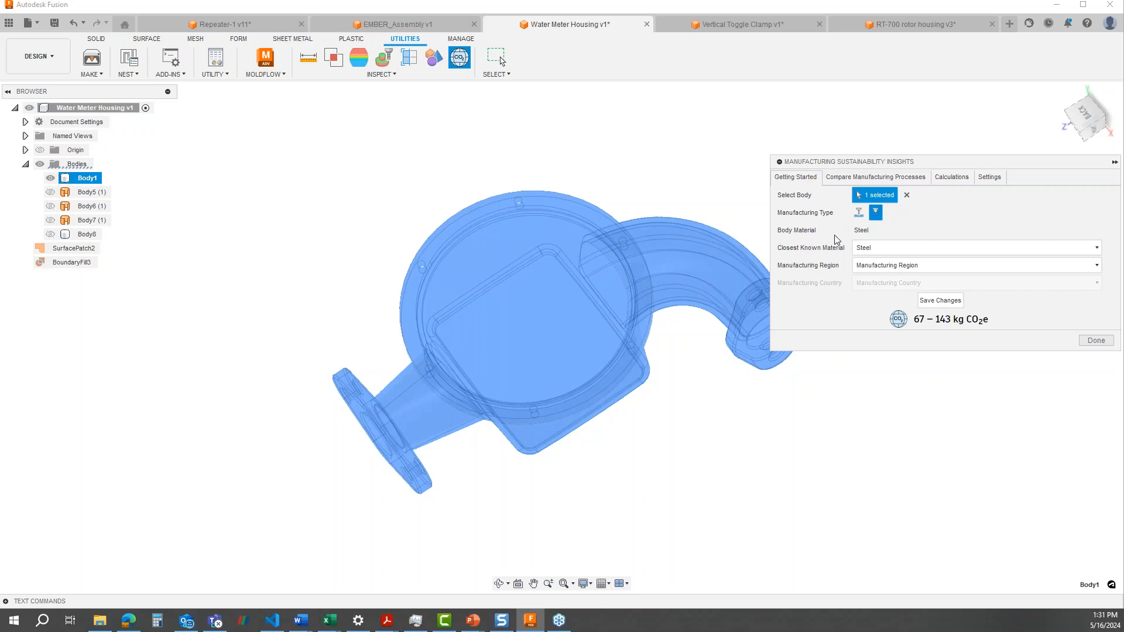
left_click(884, 248)
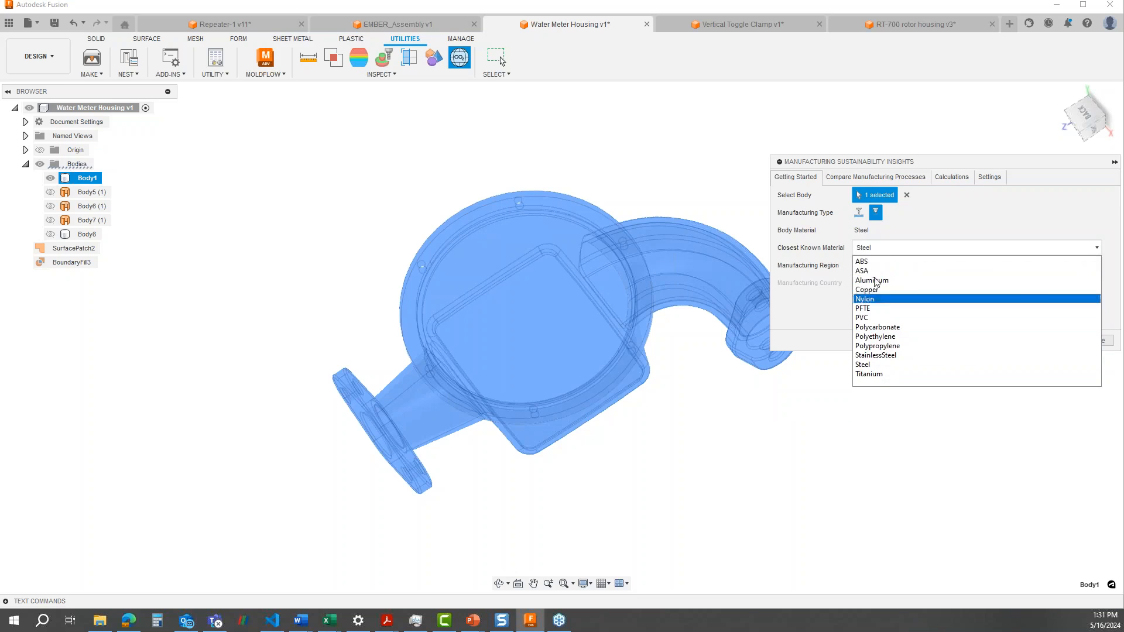
left_click(833, 252)
left_click(883, 266)
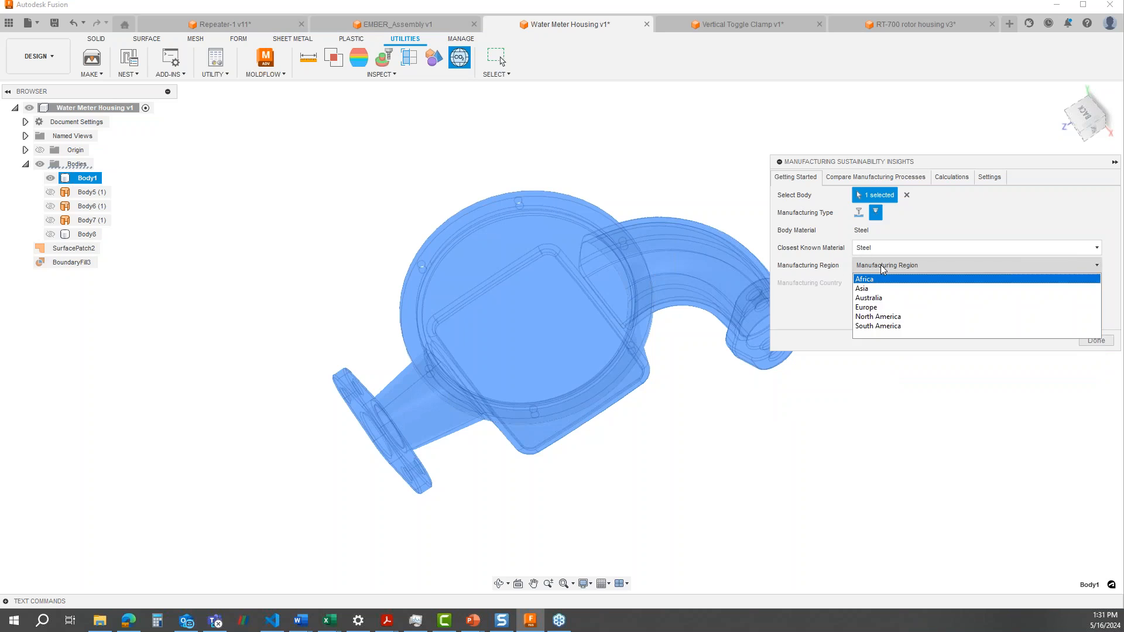
left_click(881, 319)
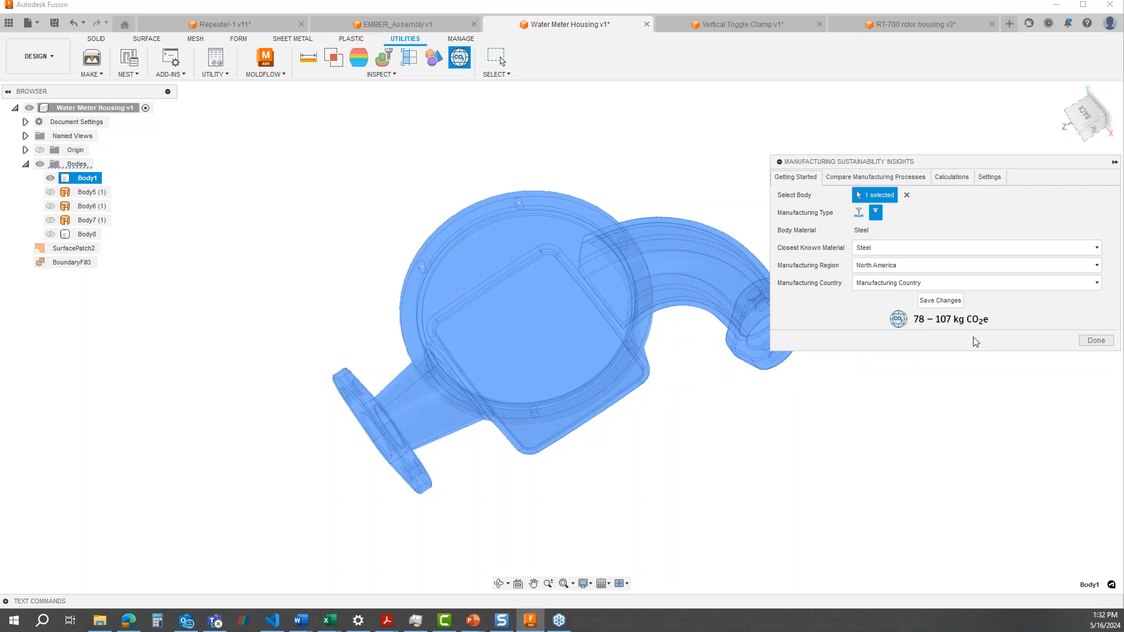
- Compare the expected CO₂e emissions of the additive processes with those of the subtractive and sheet metal processes for Body1
left_click(893, 179)
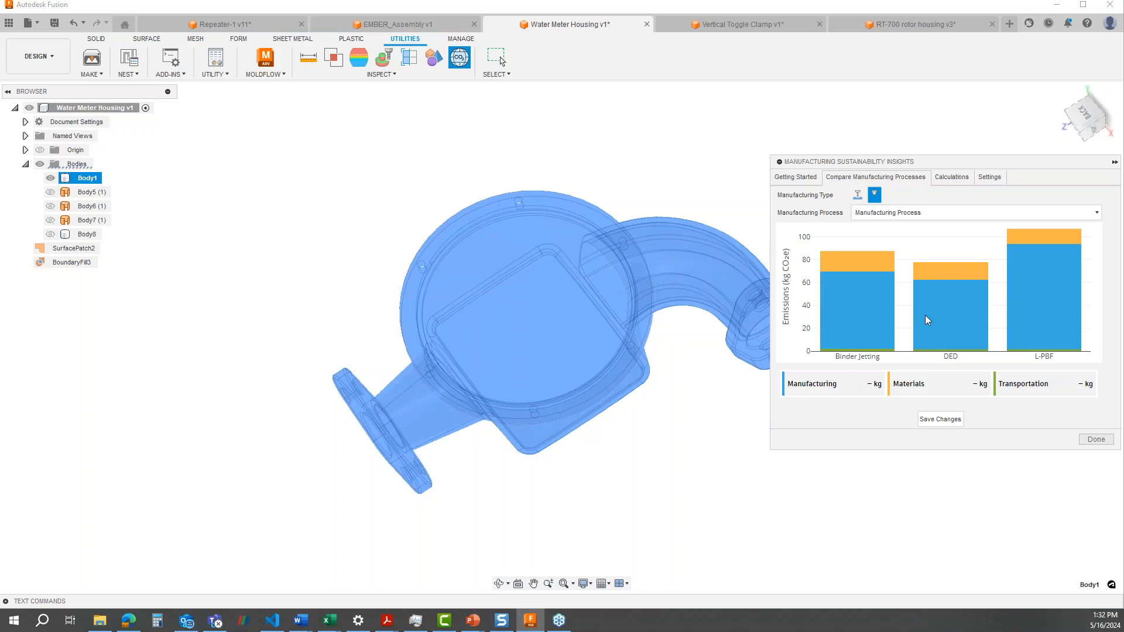
left_click(809, 177)
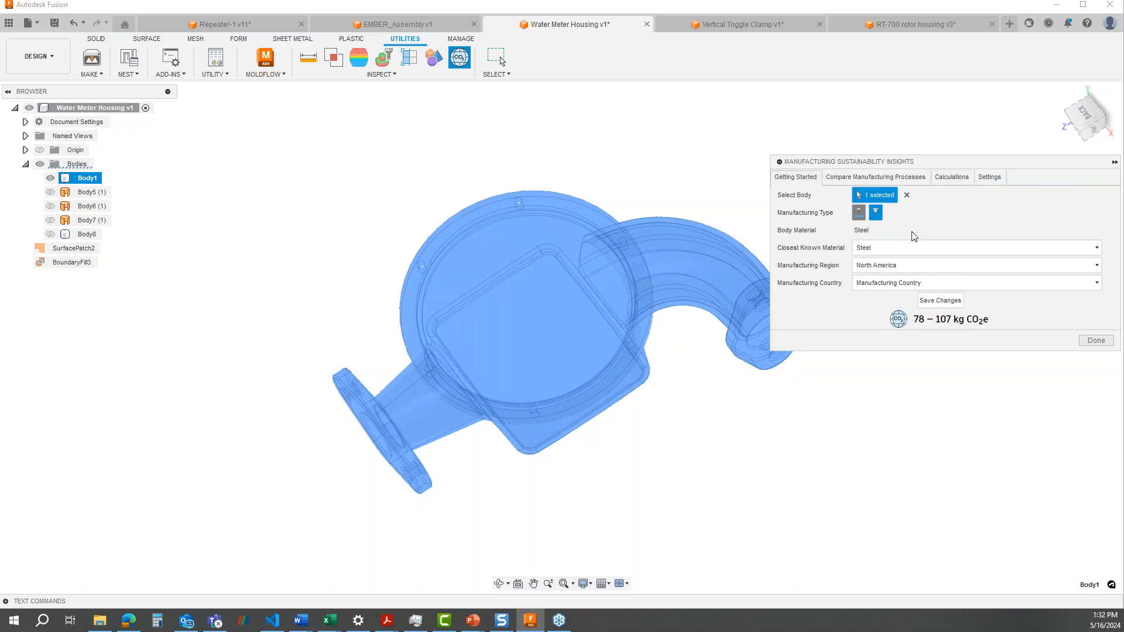
left_click(989, 177)
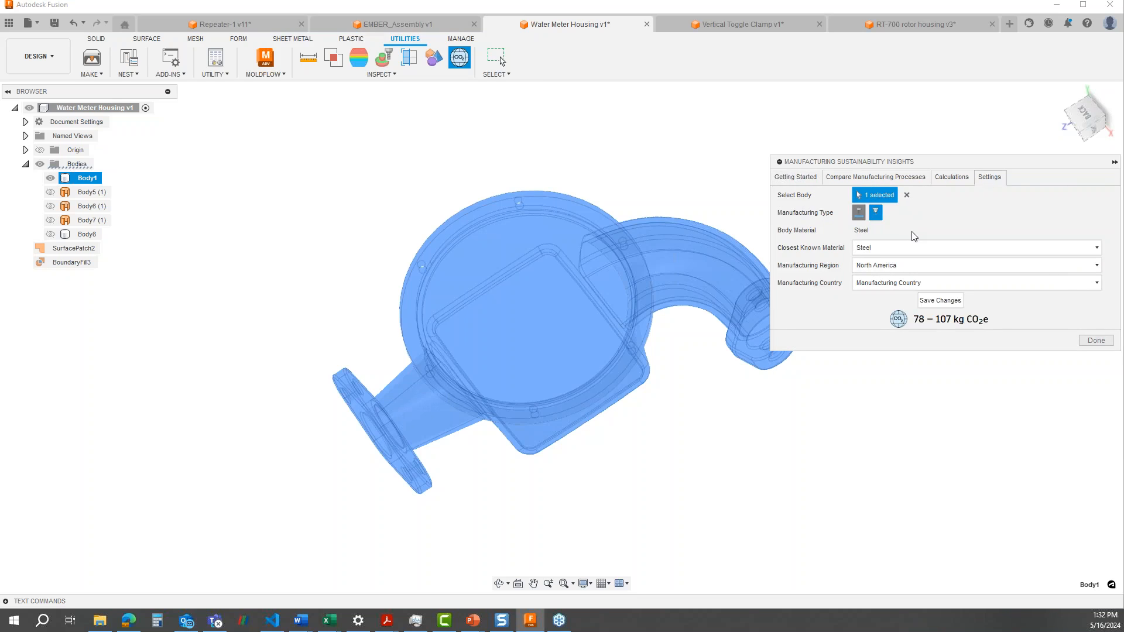
left_click(844, 179)
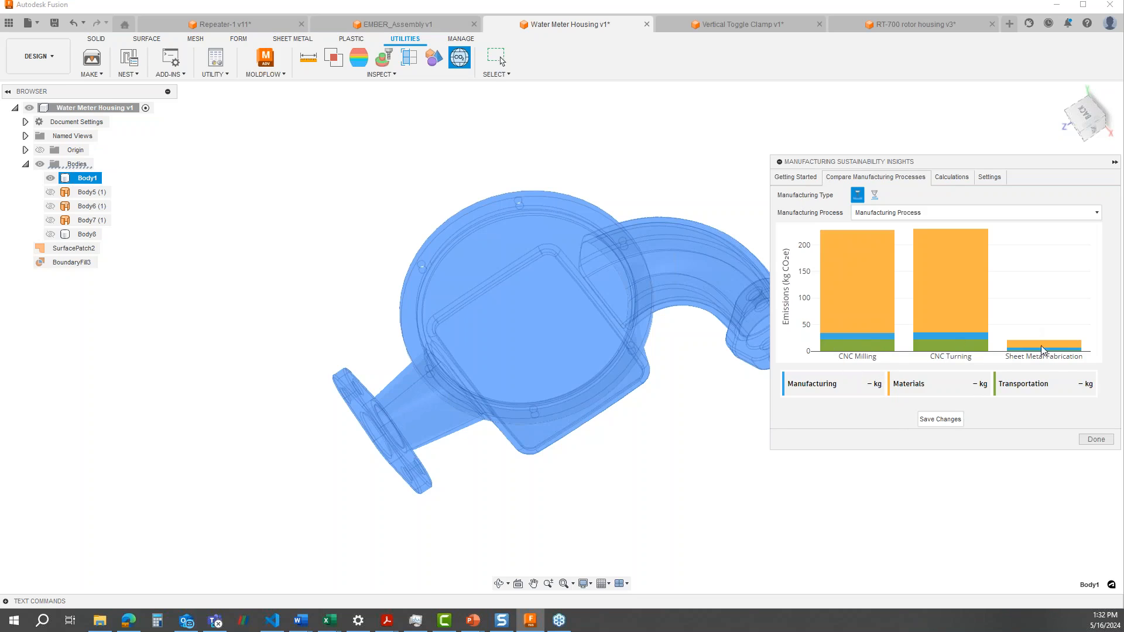
mouse_move(1015, 340)
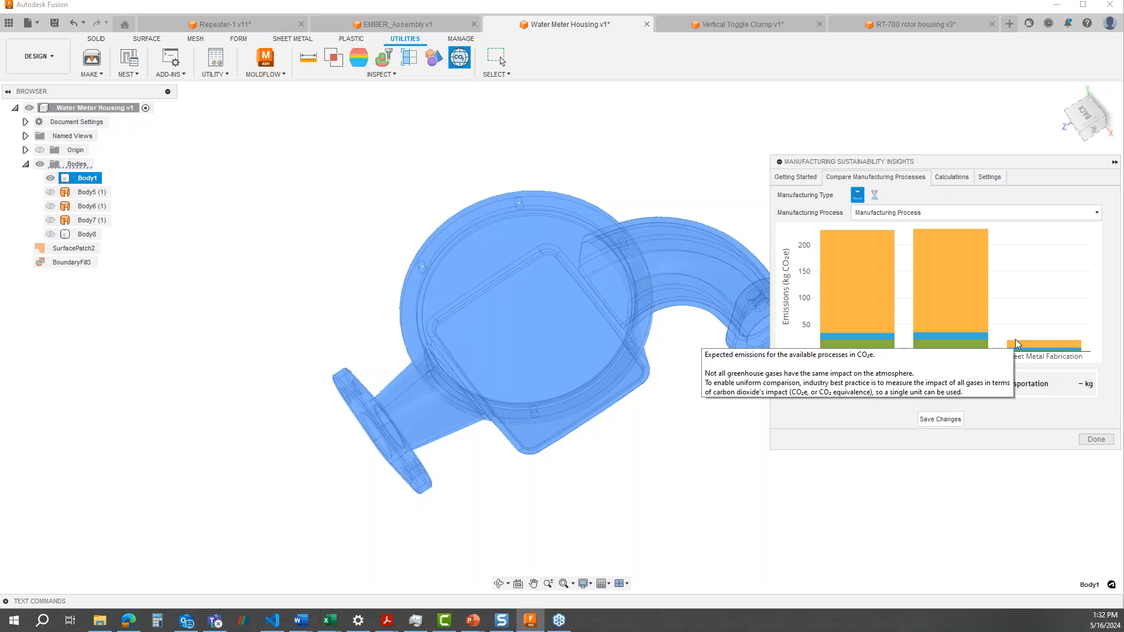
- Review the calculation data and assumptions behind the Body1 emissions estimate and close the sustainability analysis
left_click(946, 181)
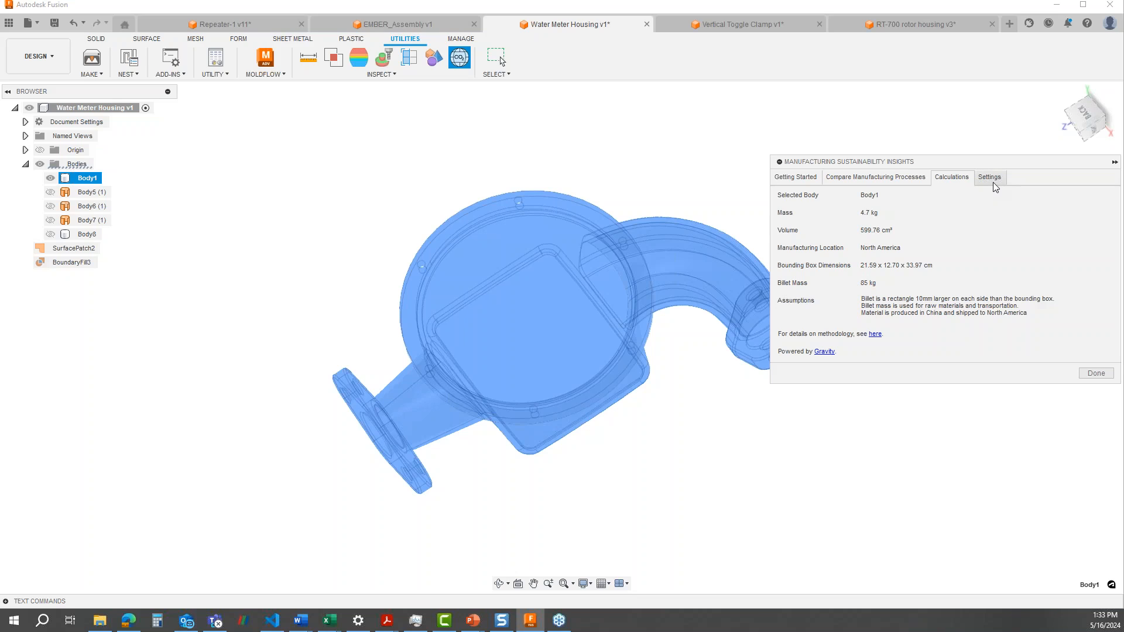
left_click(1096, 373)
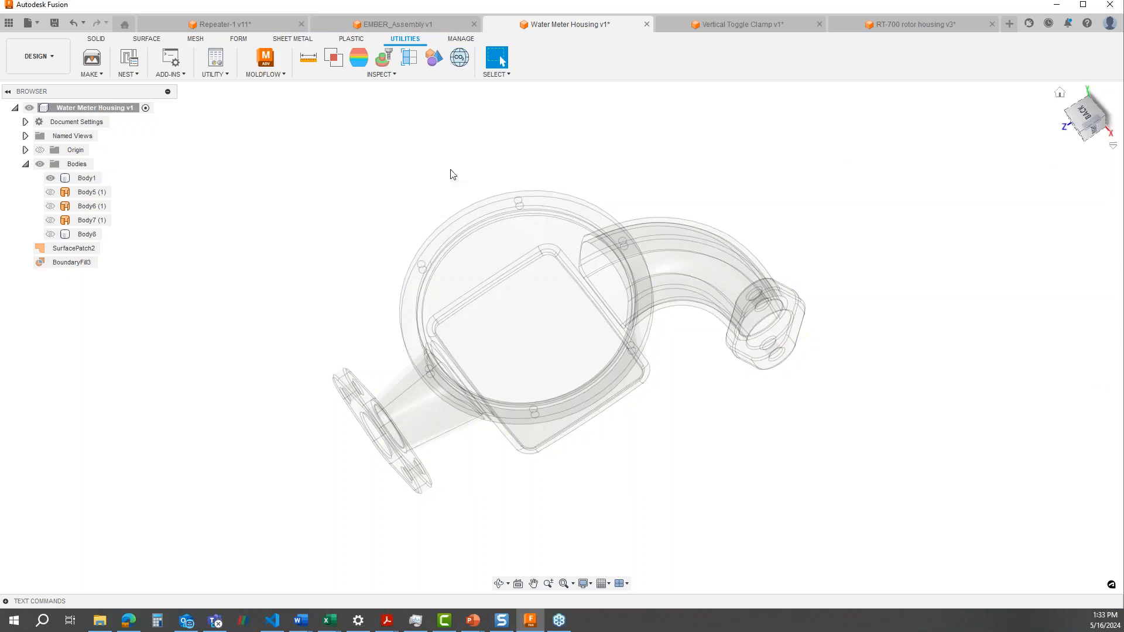